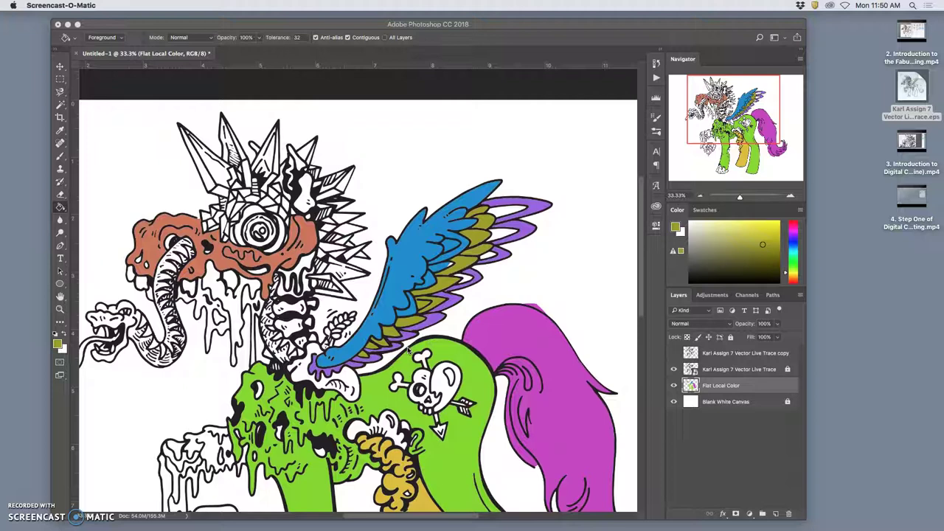
- Hide the Blank White Canvas layer so the artwork sits on transparency
click(355, 28)
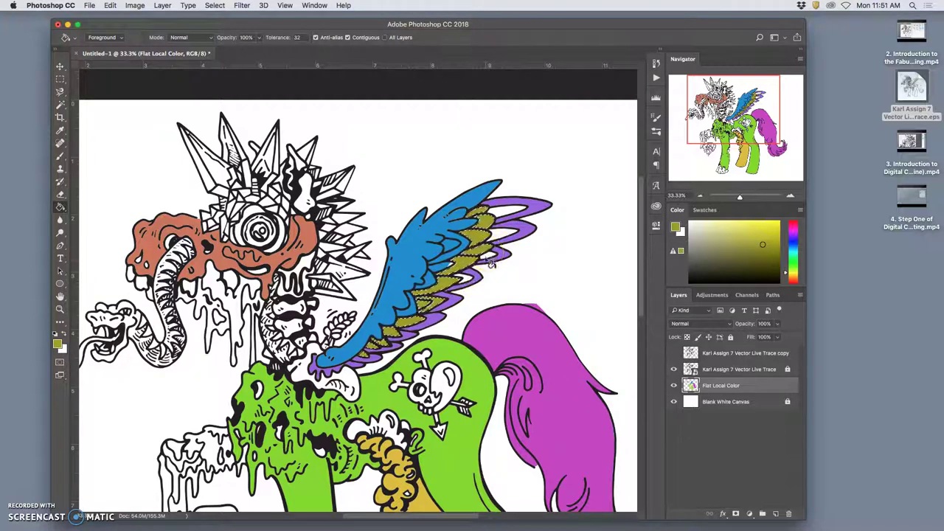
scroll(492, 267, left, 1)
click(674, 403)
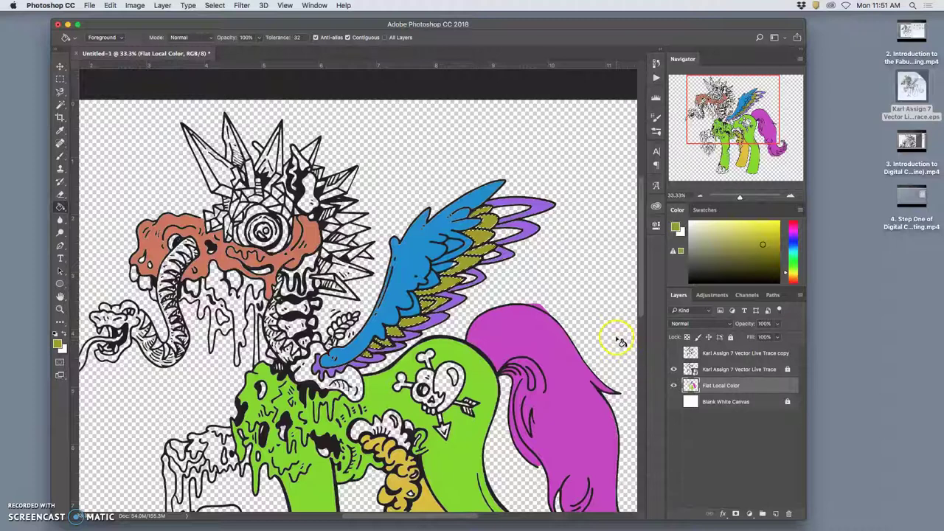
scroll(620, 339, down, 2)
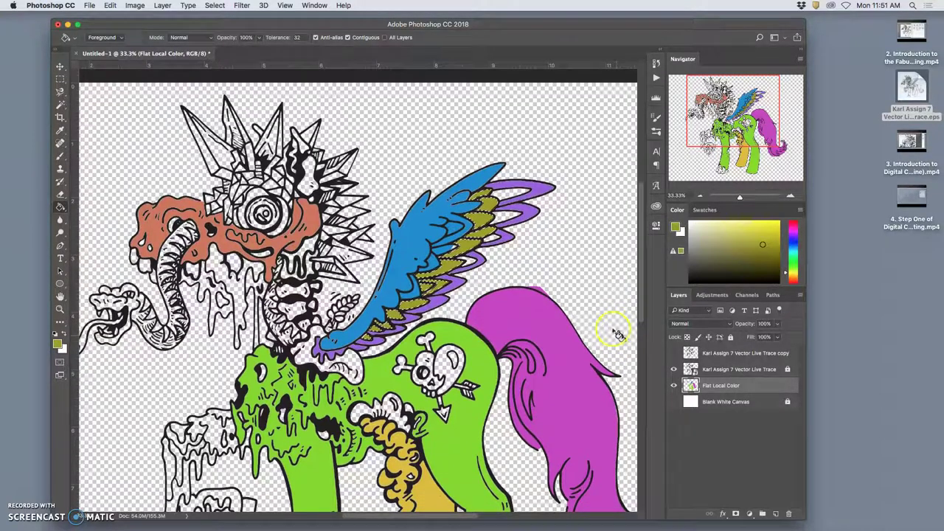
- On the Vector Live Trace layer, try to select the inner triangle of an olive wing feather with the Magic Wand
click(60, 104)
click(737, 369)
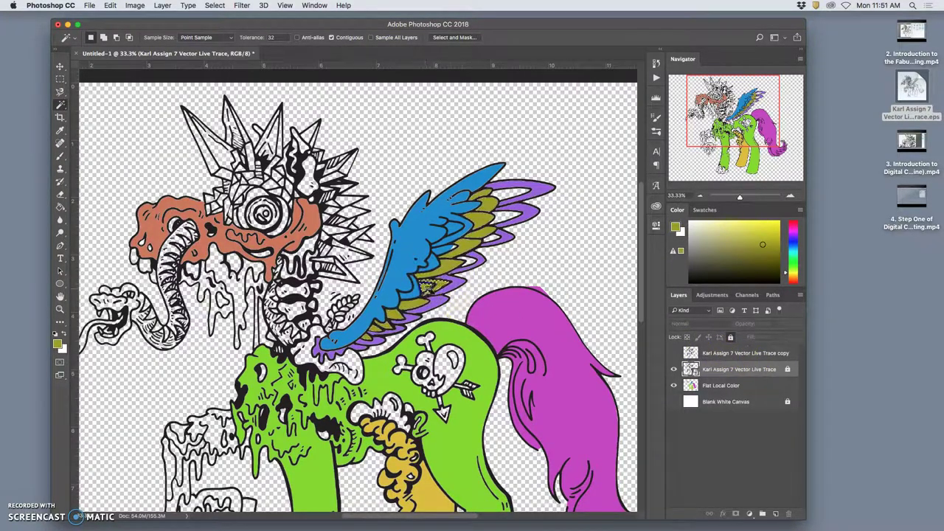
drag(454, 292, 525, 273)
scroll(525, 273, down, 3)
scroll(524, 270, left, 8)
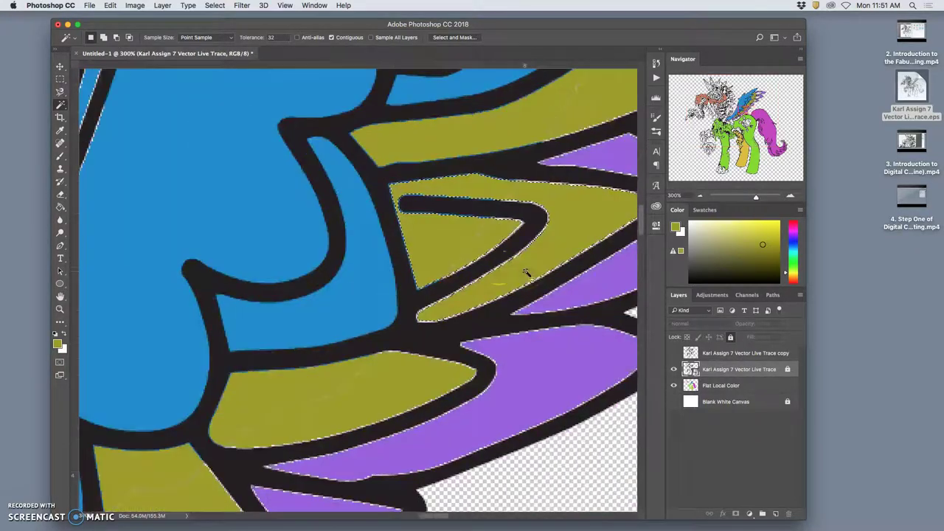
shift+click(414, 212)
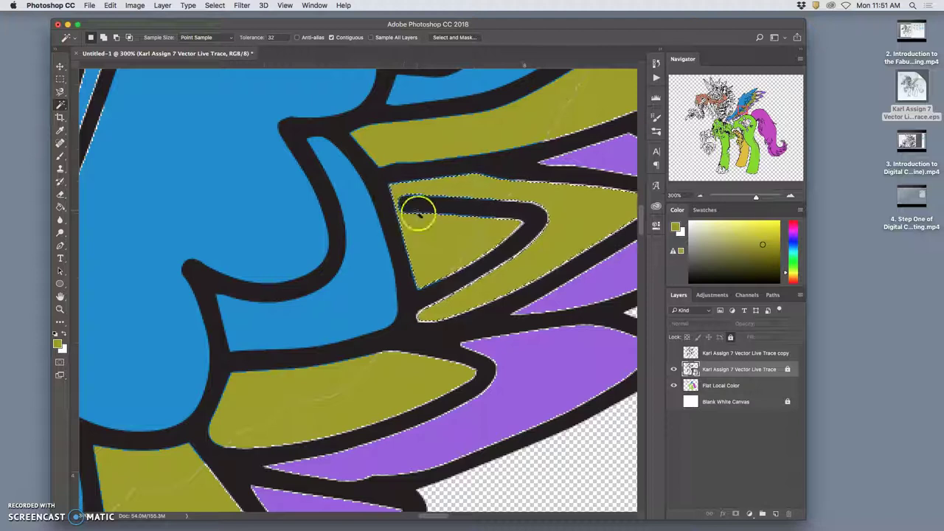
- Show the Vector Live Trace copy layer and brush olive over the gap in the triangular feather's outline
click(719, 353)
click(673, 353)
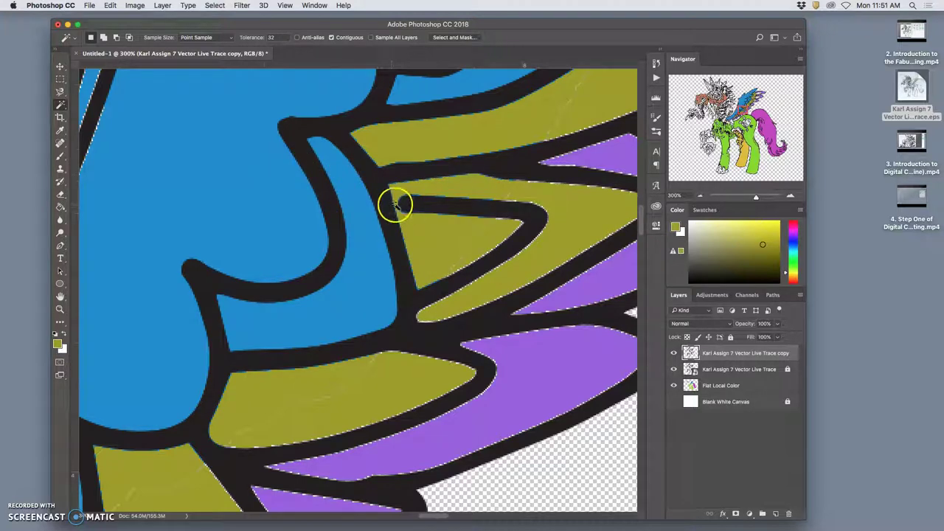
click(61, 156)
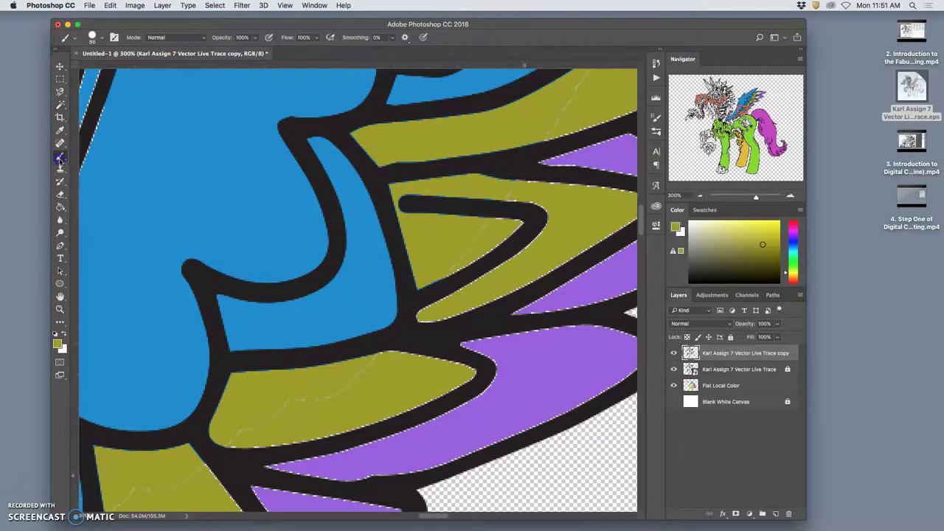
click(399, 205)
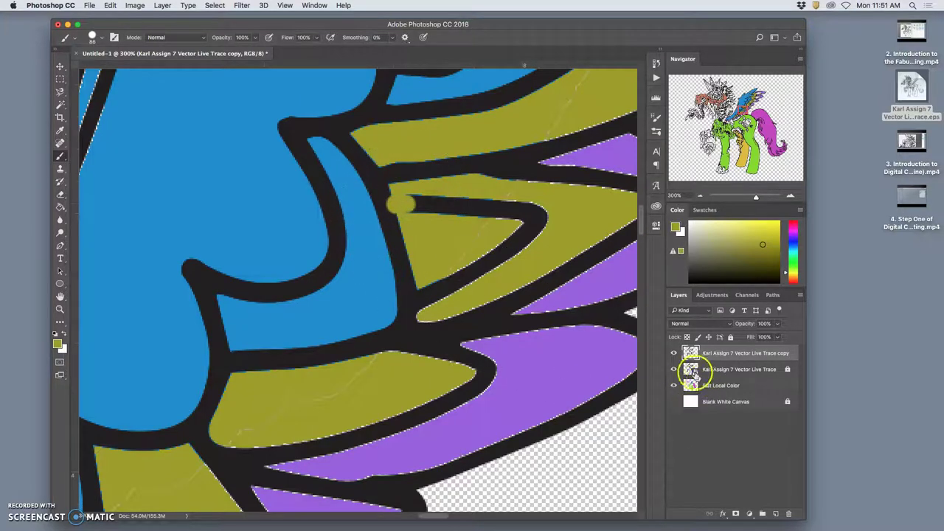
- Hide Flat Local Color, select the enclosed feather triangle with the Magic Wand, and make Flat Local Color active and visible again
click(674, 386)
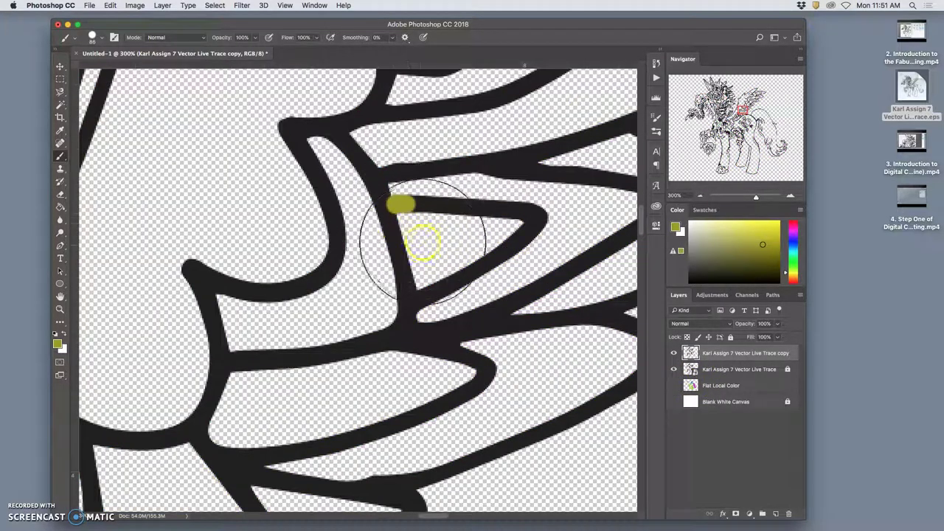
click(61, 105)
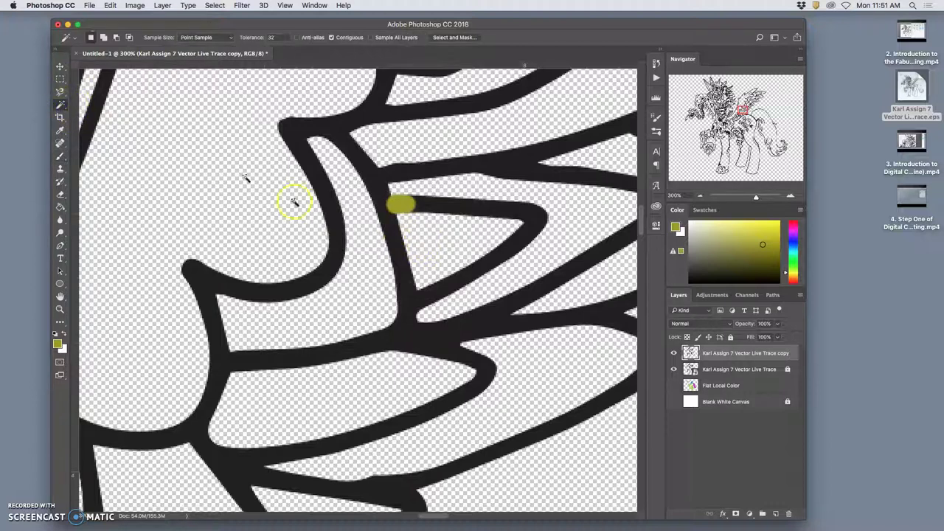
click(713, 385)
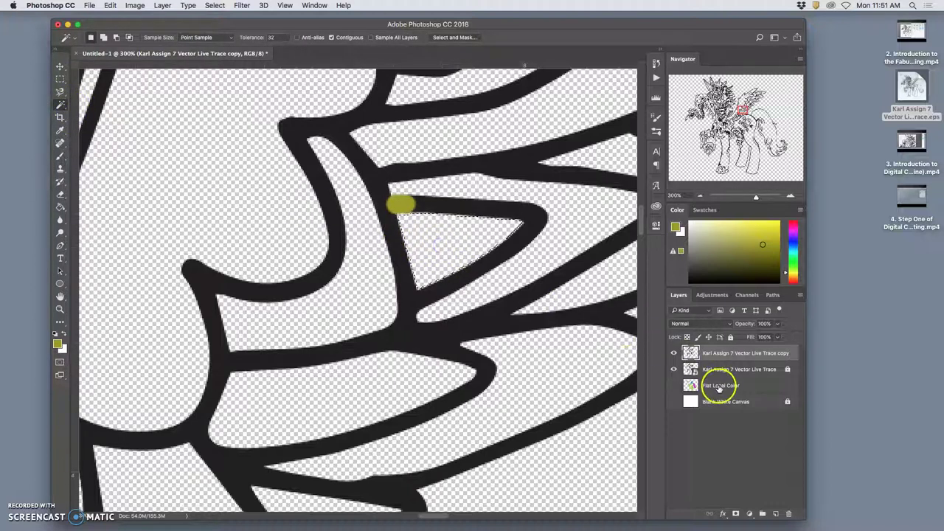
click(674, 385)
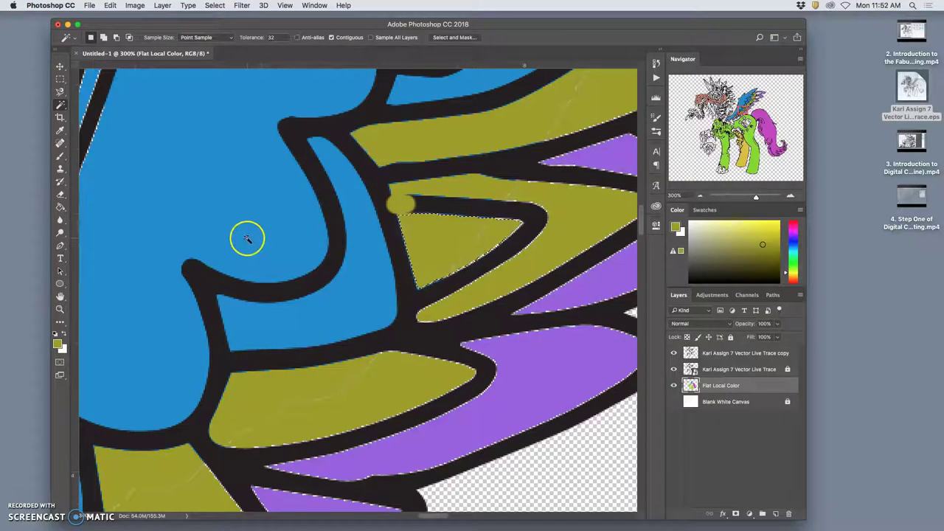
- Fill the selected feather triangle on Flat Local Color with pale cream #deddc7
click(59, 344)
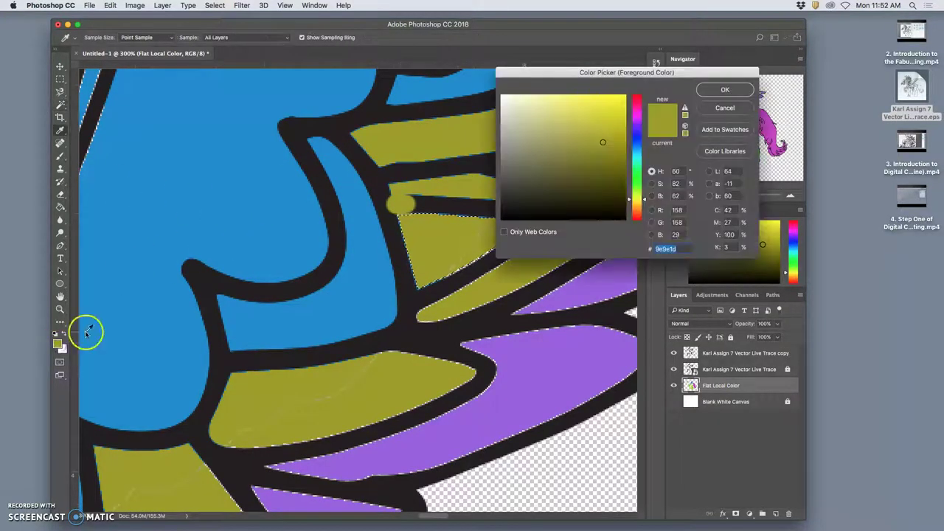
drag(503, 131, 512, 116)
mouse_move(636, 198)
mouse_down()
mouse_move(635, 158)
mouse_move(638, 200)
mouse_up()
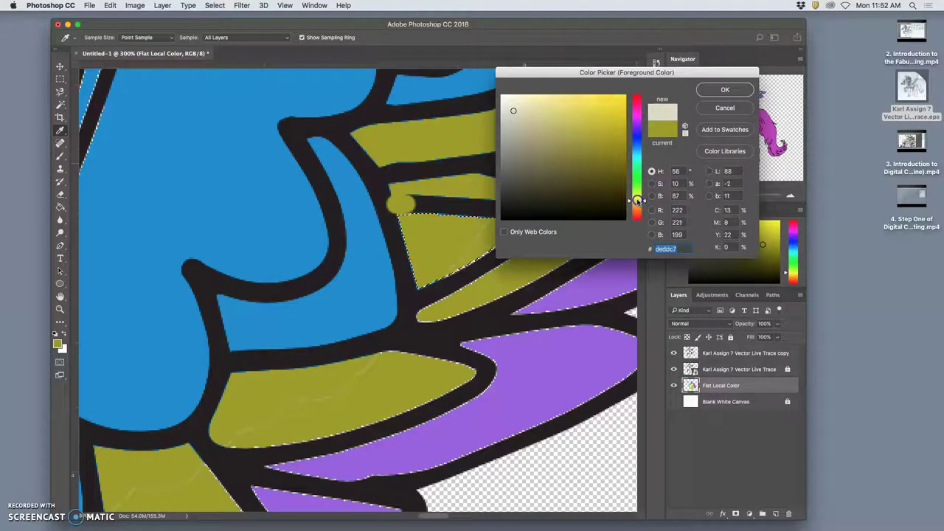
click(725, 90)
key(w)
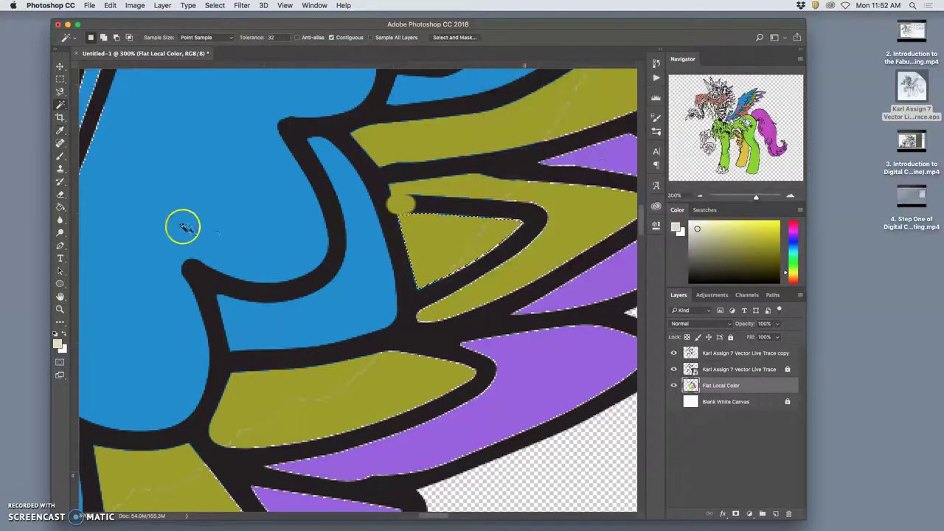
click(62, 207)
click(440, 231)
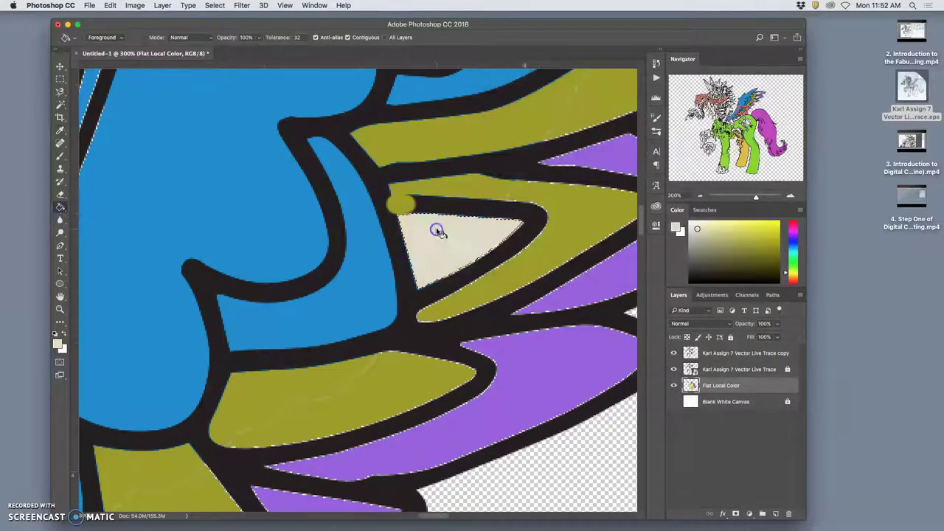
- Hide both Vector Live Trace layers to expose the pale seams in the olive feathers' flat colour
key(super+minus)
key(super+minus)
key(super+minus)
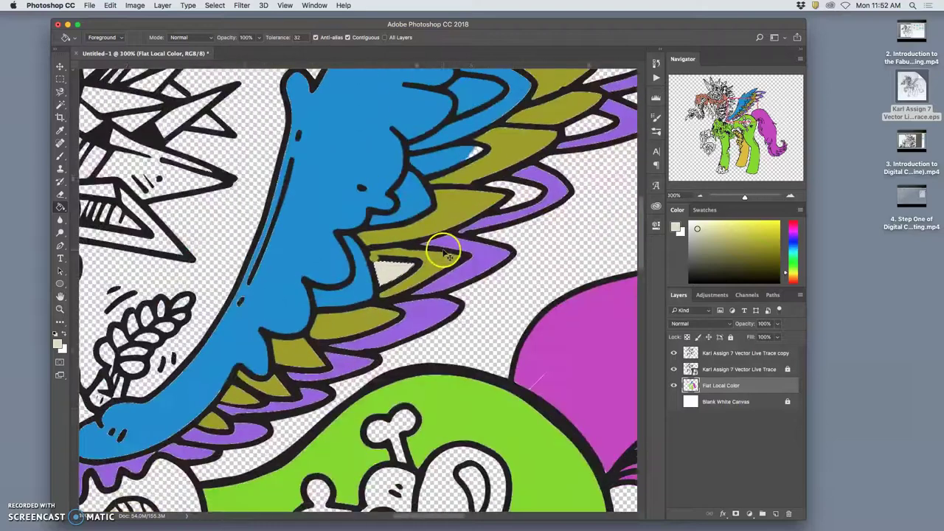
key(super+plus)
key(super+plus)
key(super+plus)
key(super+plus)
scroll(405, 280, down, 5)
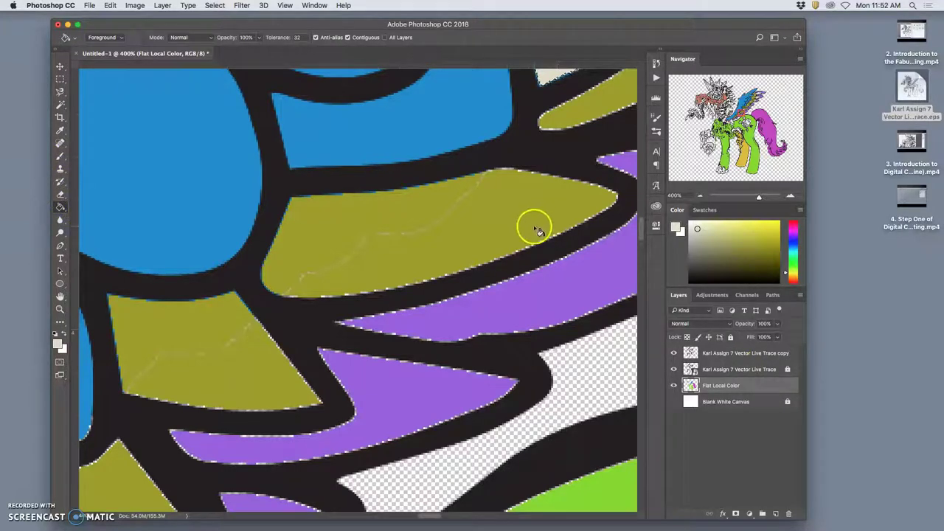
drag(673, 365, 670, 357)
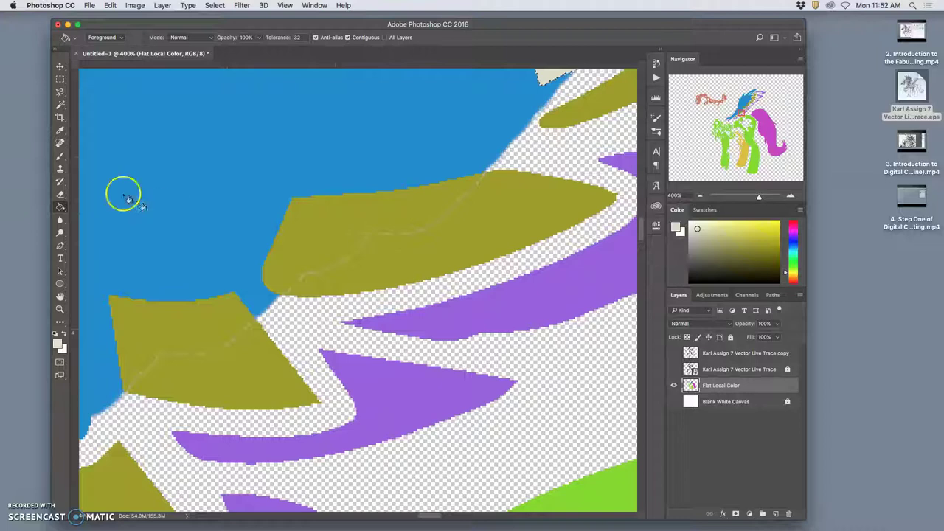
- Sample the feathers' olive and try to cover the middle feather's pale seam with the Paint Bucket and a resized brush
alt+click(351, 223)
click(363, 247)
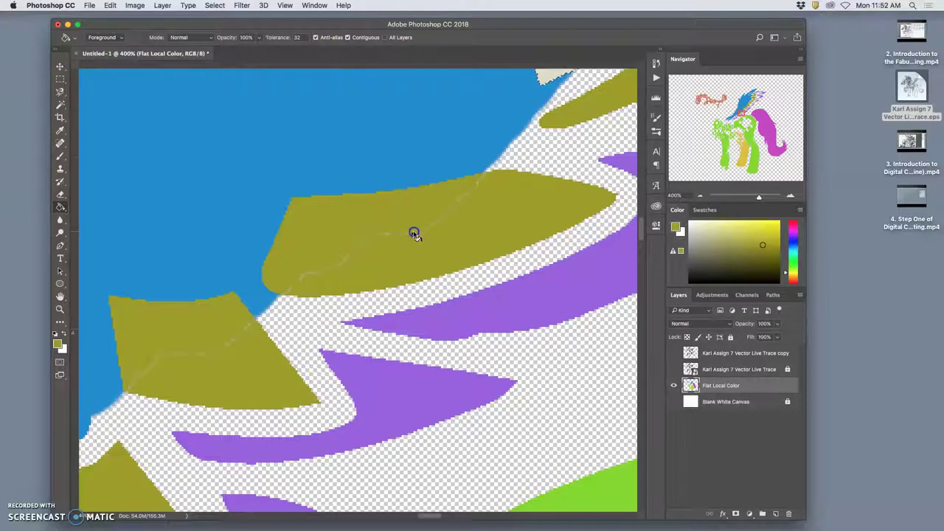
click(60, 156)
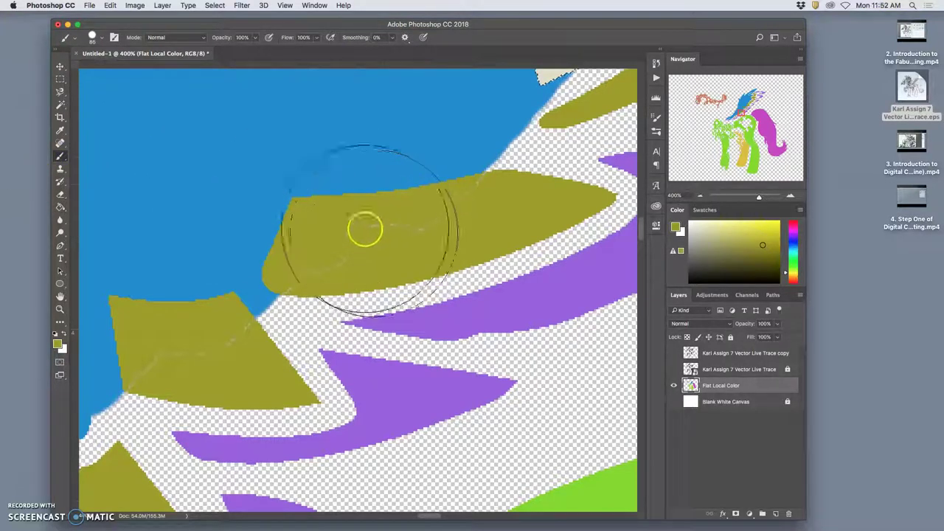
click(102, 38)
drag(133, 69, 143, 69)
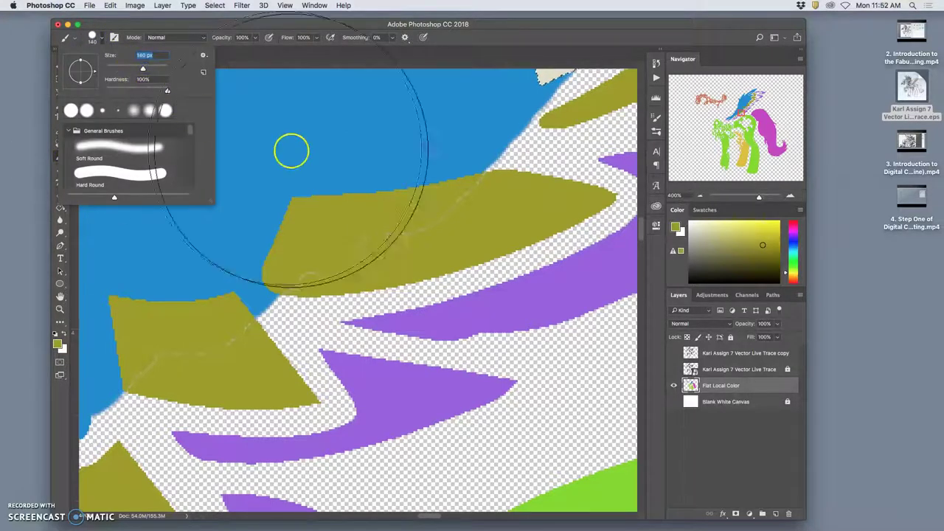
click(371, 242)
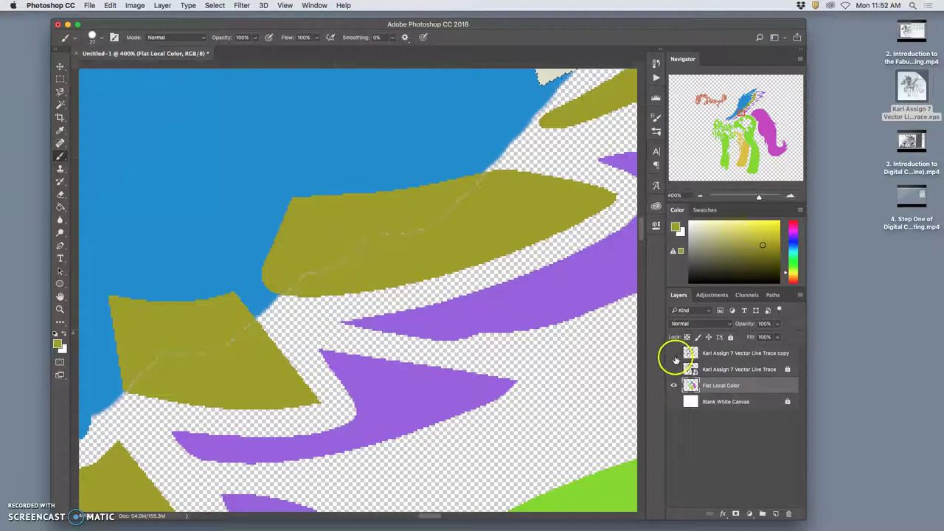
- Clear the active selection and brush olive over the pale seam across the middle feather
click(674, 385)
click(674, 385)
click(492, 221)
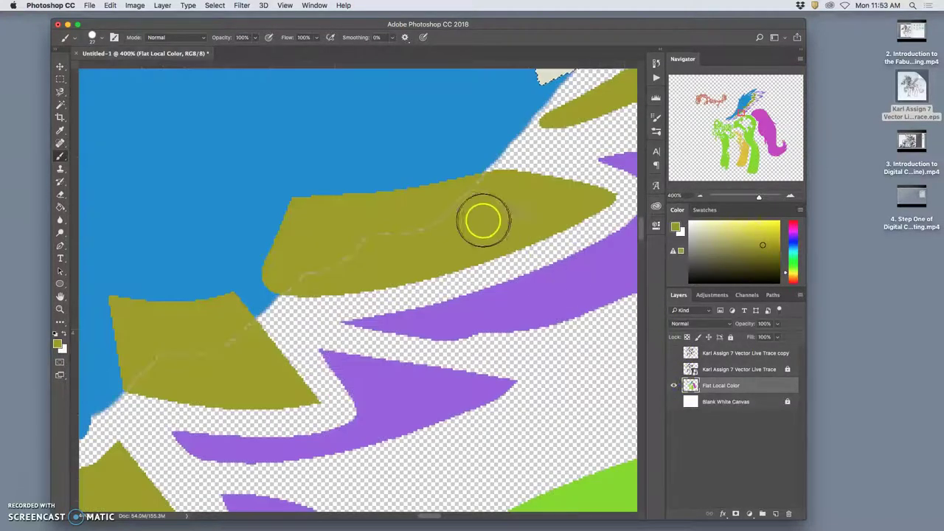
click(426, 64)
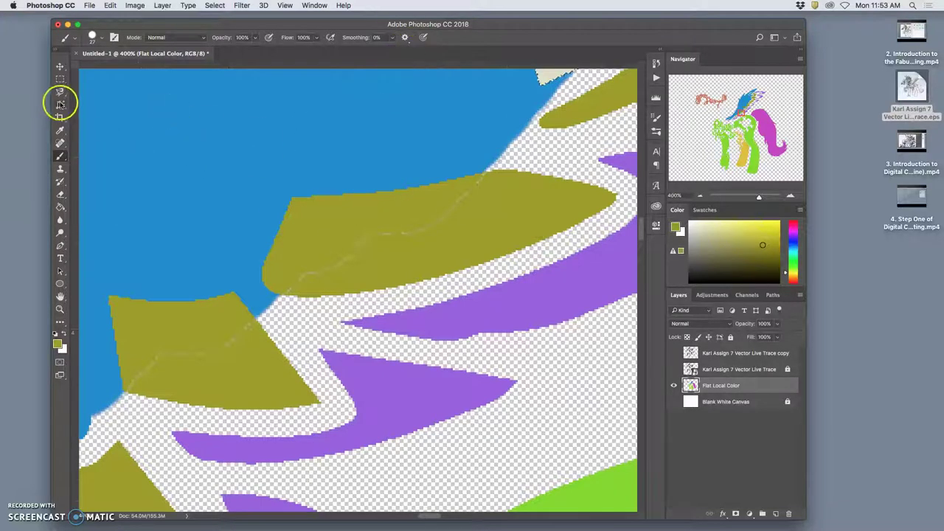
mouse_move(314, 218)
mouse_down()
mouse_move(369, 242)
mouse_move(468, 208)
mouse_move(485, 188)
mouse_move(356, 257)
mouse_move(285, 276)
mouse_up()
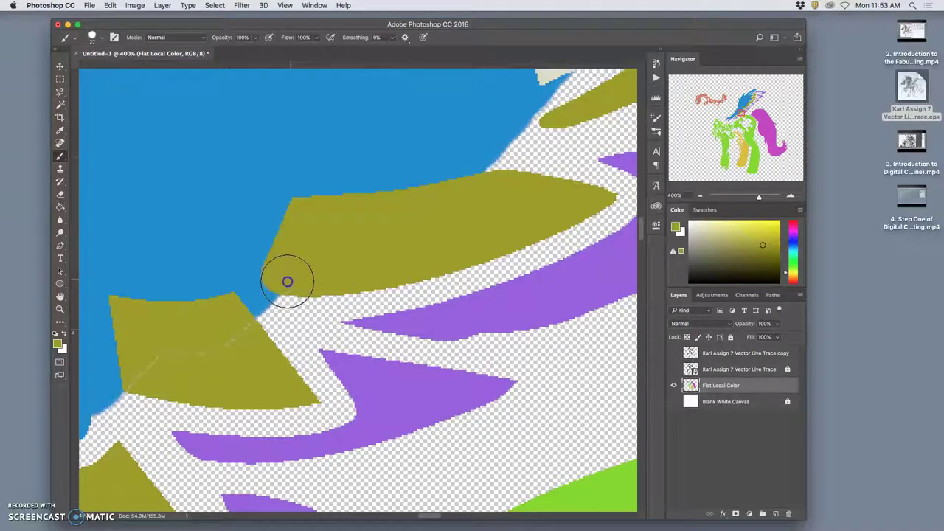
- Fill the pale seams in the other olive feathers with the Paint Bucket, working up toward the wing tip
click(60, 208)
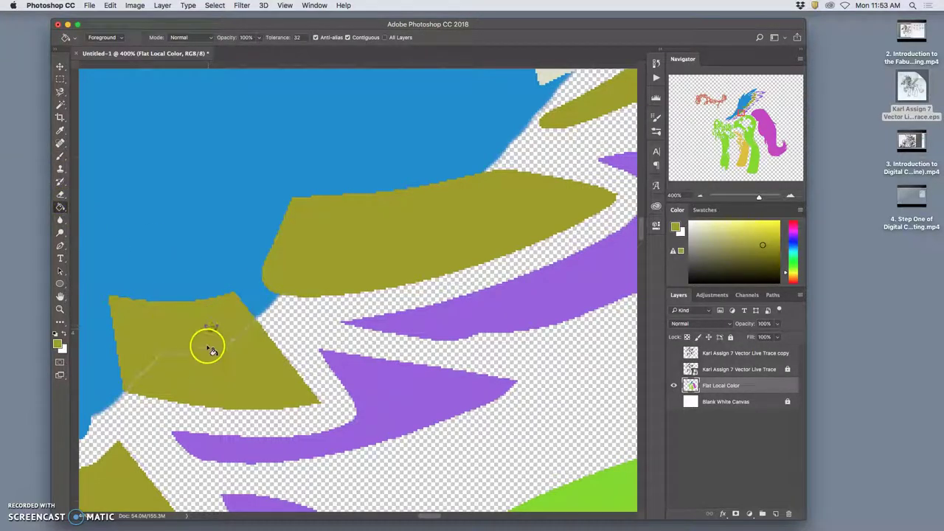
drag(569, 158, 431, 245)
click(449, 217)
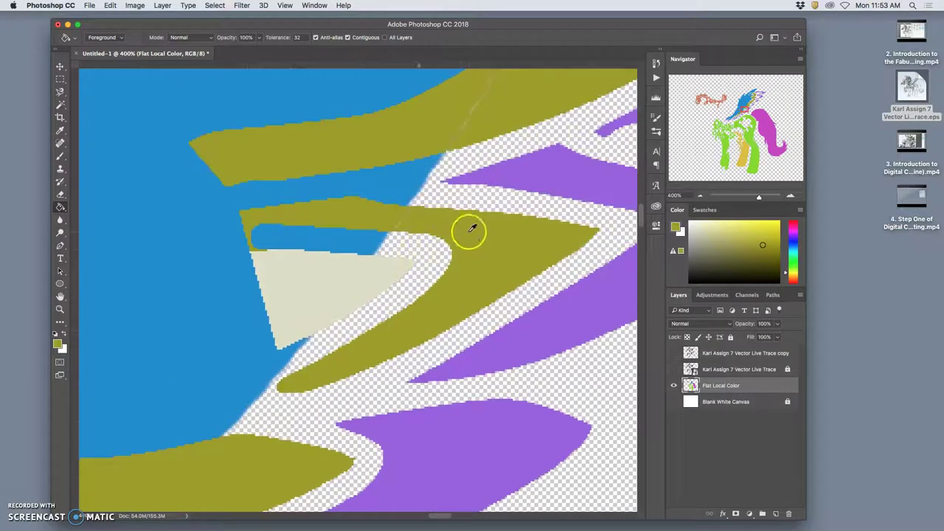
click(478, 130)
drag(516, 139, 394, 270)
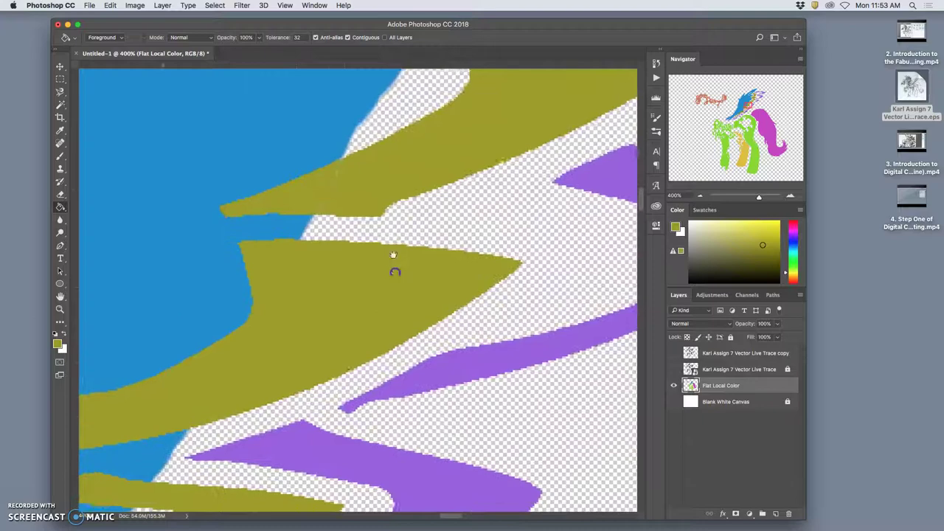
click(366, 206)
drag(399, 190, 362, 287)
drag(450, 211, 388, 307)
scroll(388, 307, up, 5)
scroll(388, 307, right, 5)
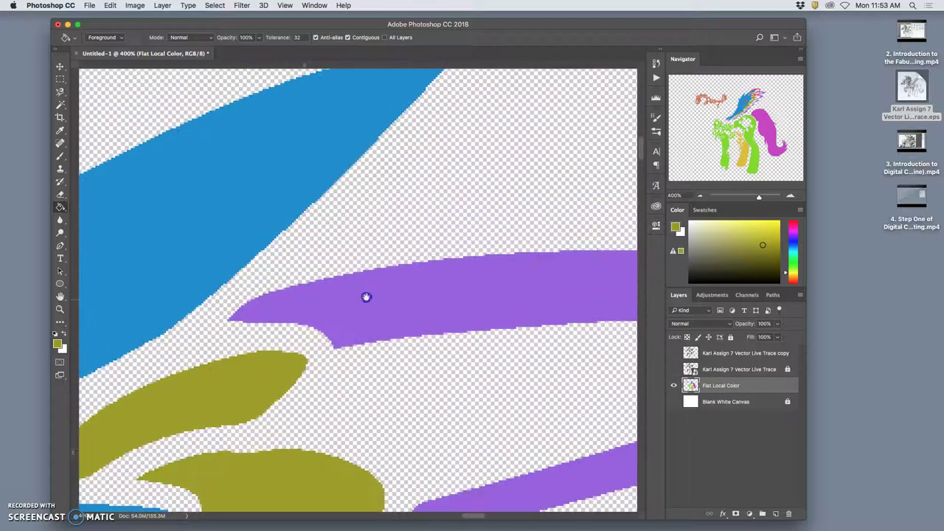
- Show the original Vector Live Trace layer over the flat colours and frame the whole wing
key(super+minus)
key(super+minus)
key(super+minus)
key(super+minus)
key(super+minus)
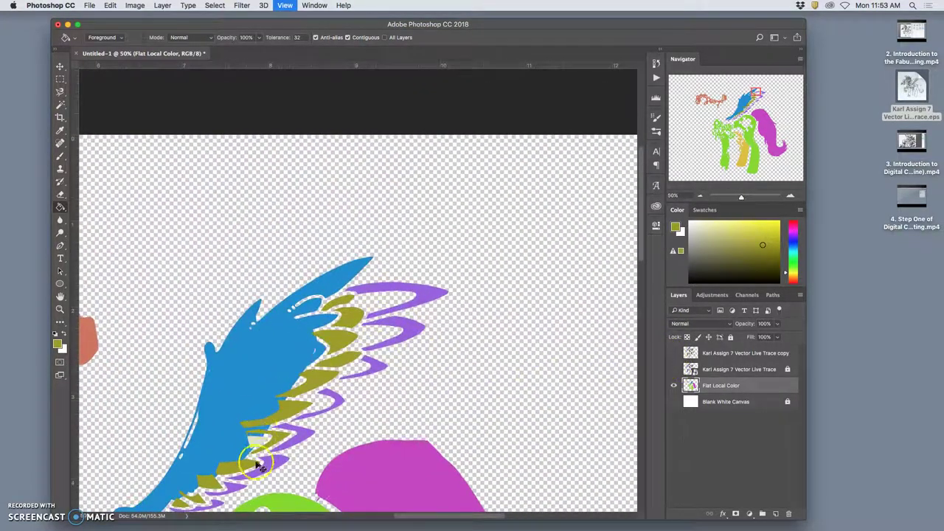
key(super+minus)
key(super+minus)
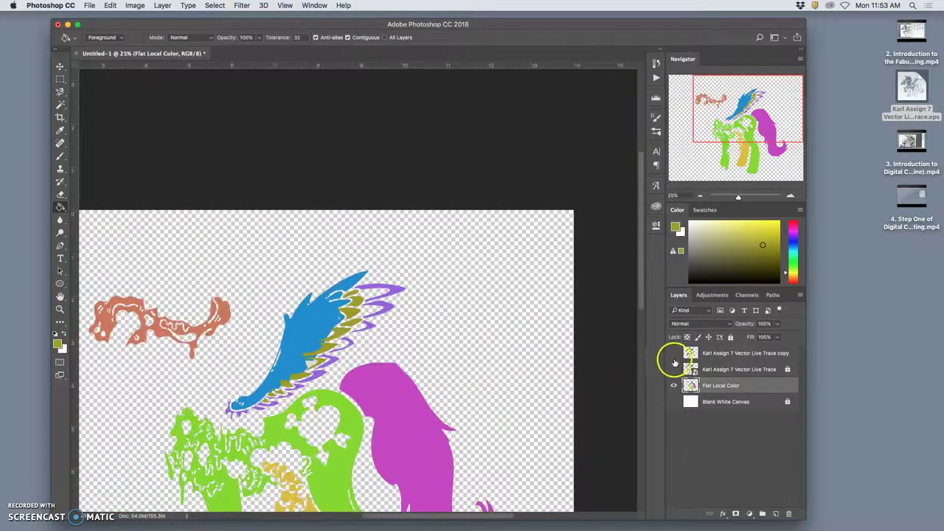
click(673, 369)
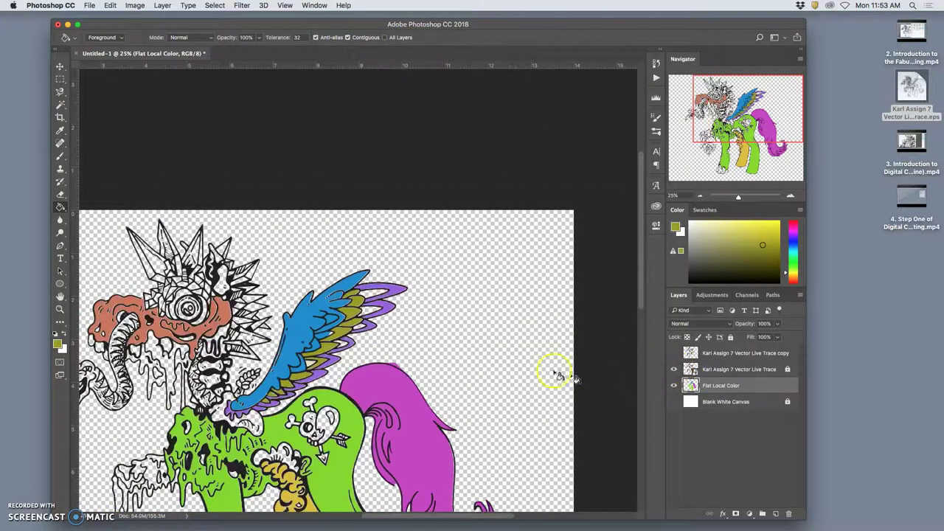
scroll(490, 332, up, 5)
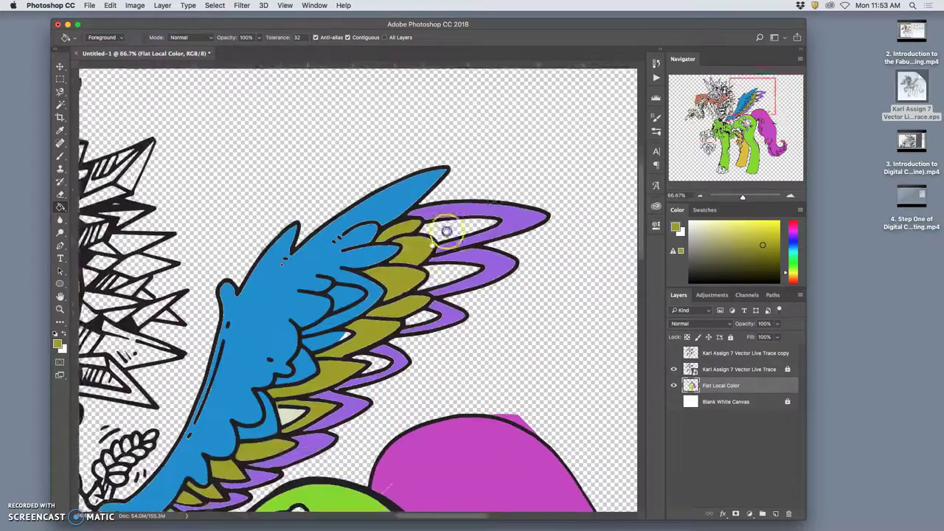
- Select the uncoloured inner feather shapes on the Vector Live Trace layer with the Magic Wand
scroll(421, 255, down, 5)
scroll(421, 255, left, 5)
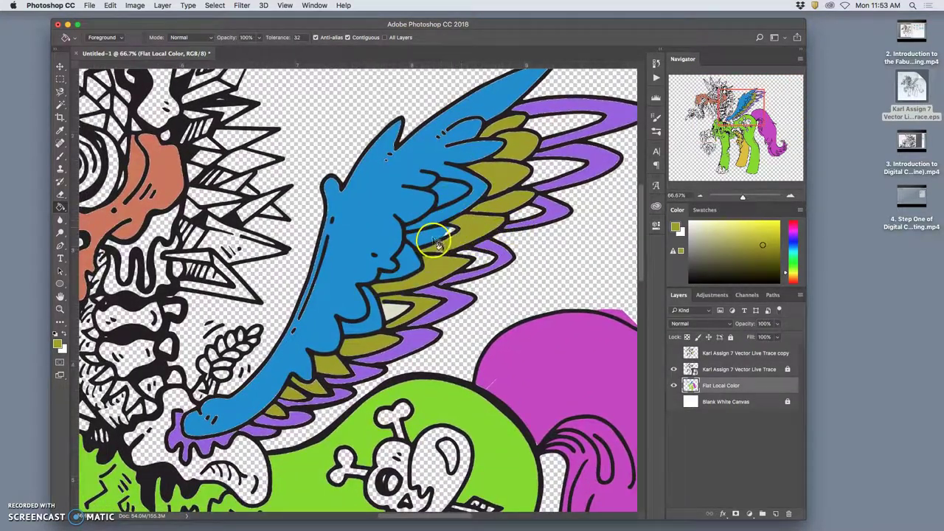
click(708, 369)
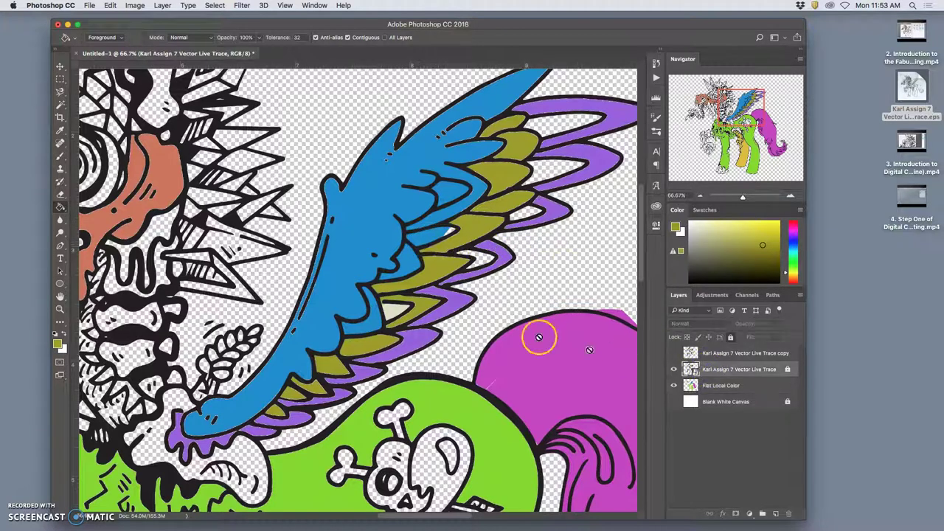
click(60, 105)
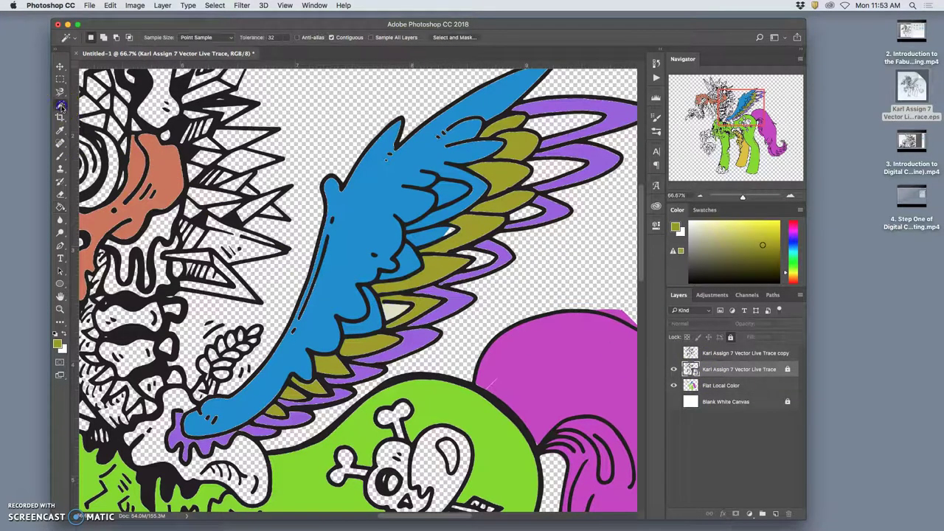
click(423, 249)
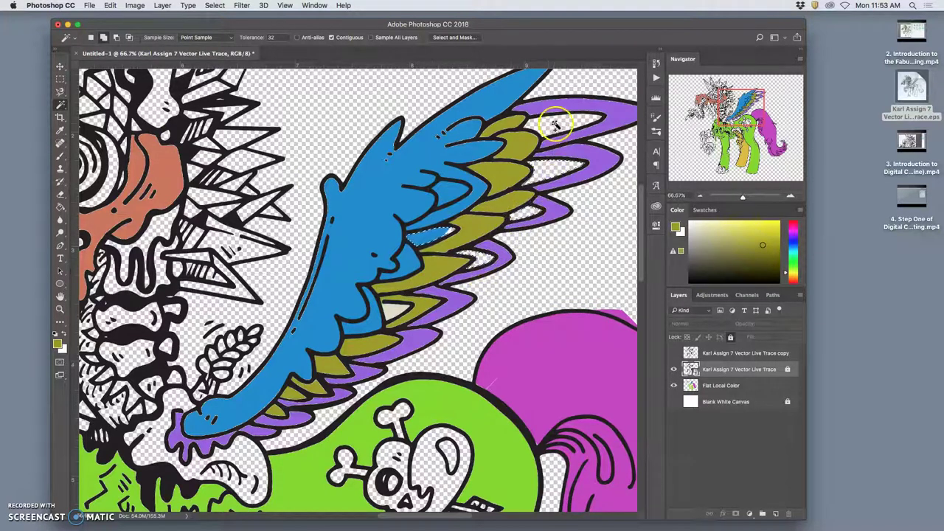
- Sample the off-white from the lower feather's centre and fill the selected inner feathers with it on the Flat Local Color layer
click(60, 206)
click(398, 302)
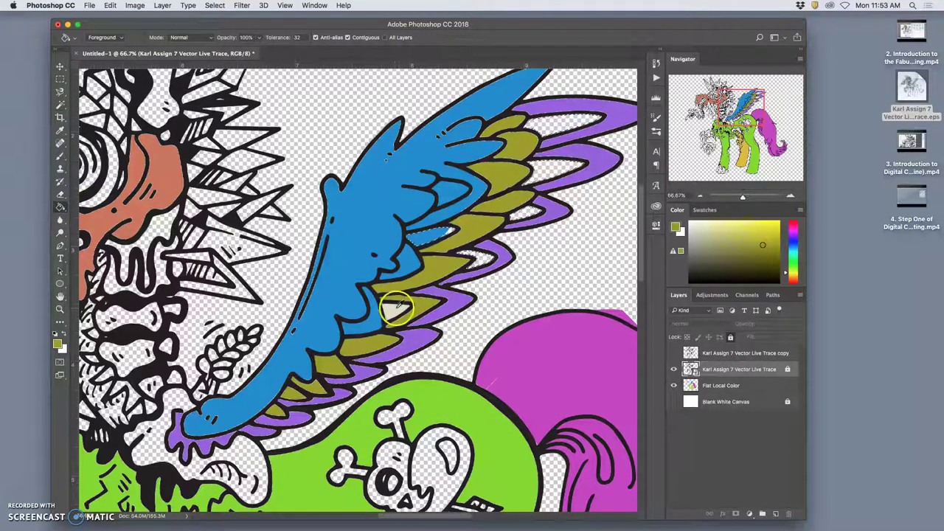
alt+click(394, 309)
click(707, 388)
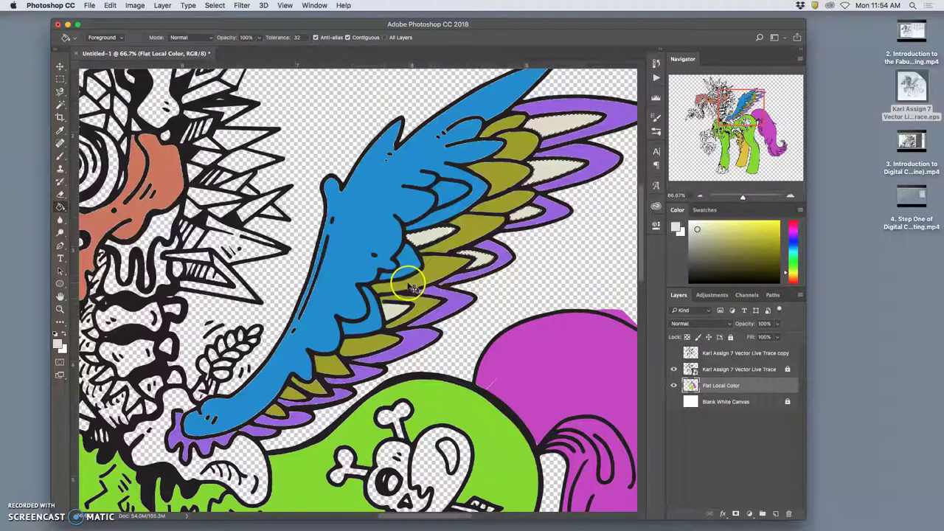
- Hide the original Vector Live Trace layer and add a new layer directly above Blank White Canvas
key(super+minus)
key(super+minus)
key(super+minus)
key(super+minus)
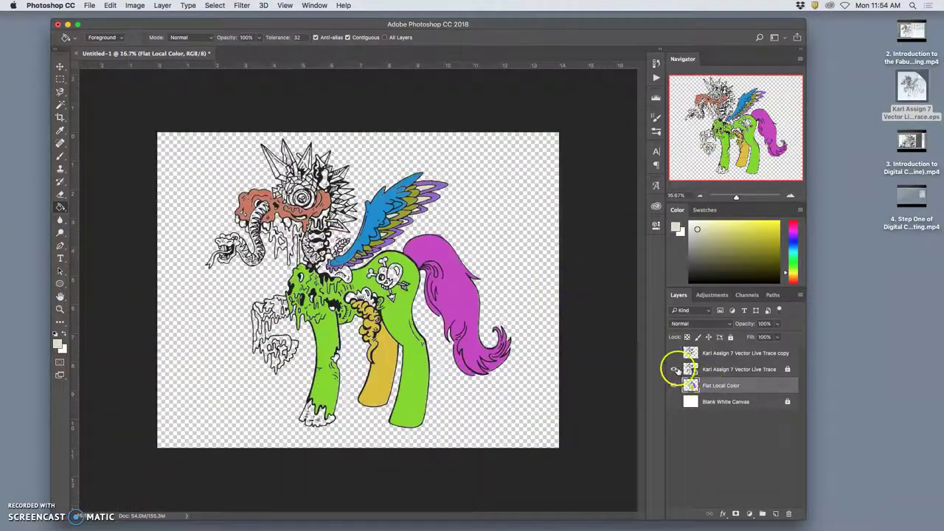
click(674, 369)
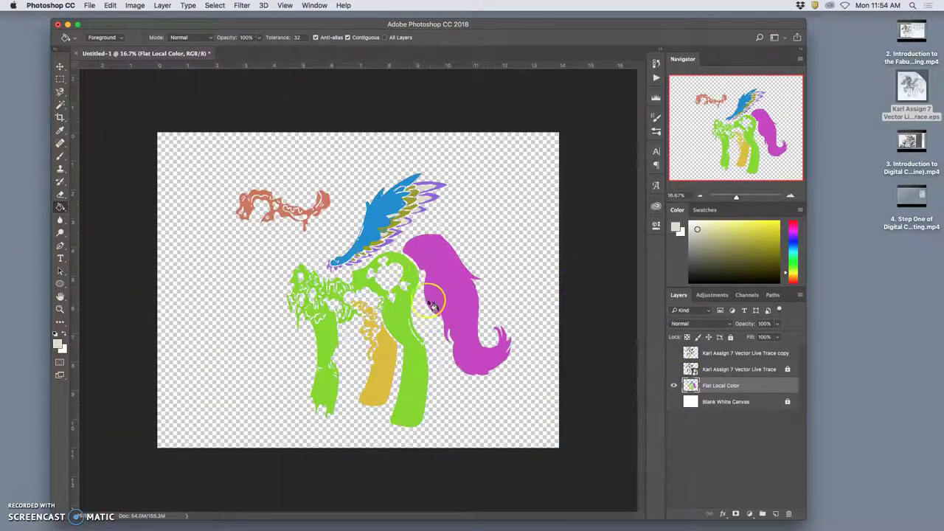
click(738, 402)
click(777, 514)
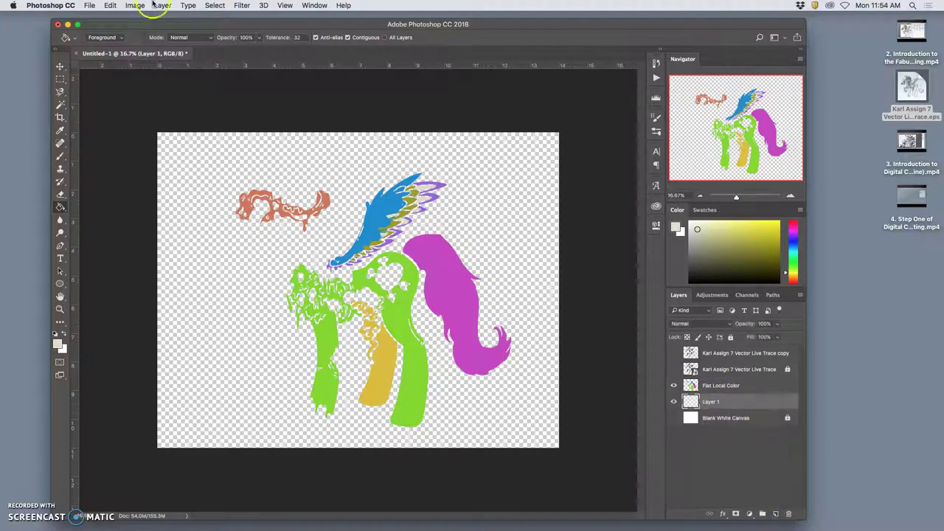
- Fill the new layer with solid grey in Normal mode at 100% opacity
click(109, 5)
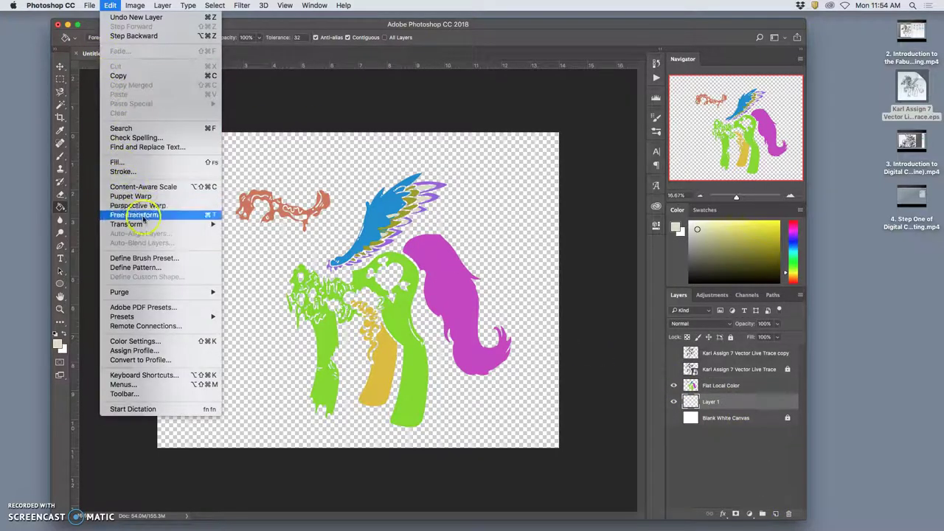
click(127, 161)
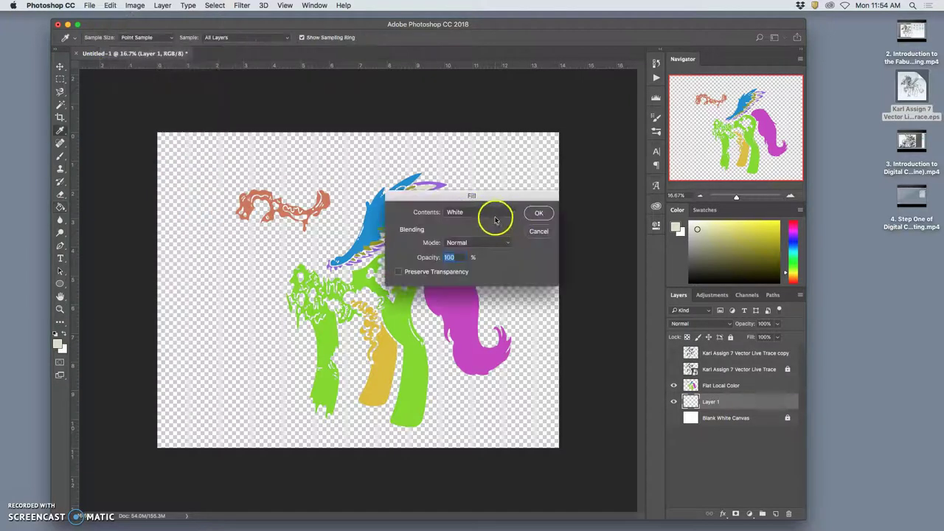
click(510, 212)
click(494, 203)
click(537, 214)
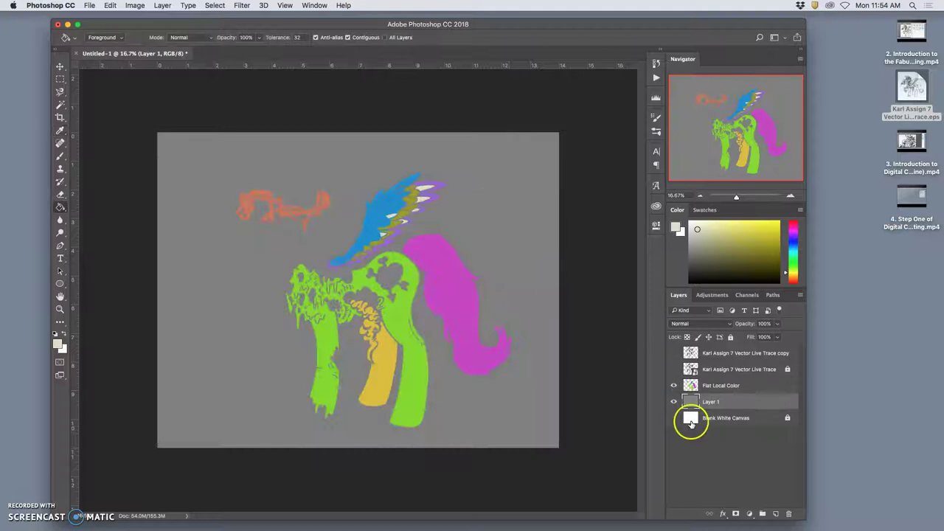
- Lock the grey backdrop layer completely and toggle its visibility off and on to check the flat colours
click(730, 338)
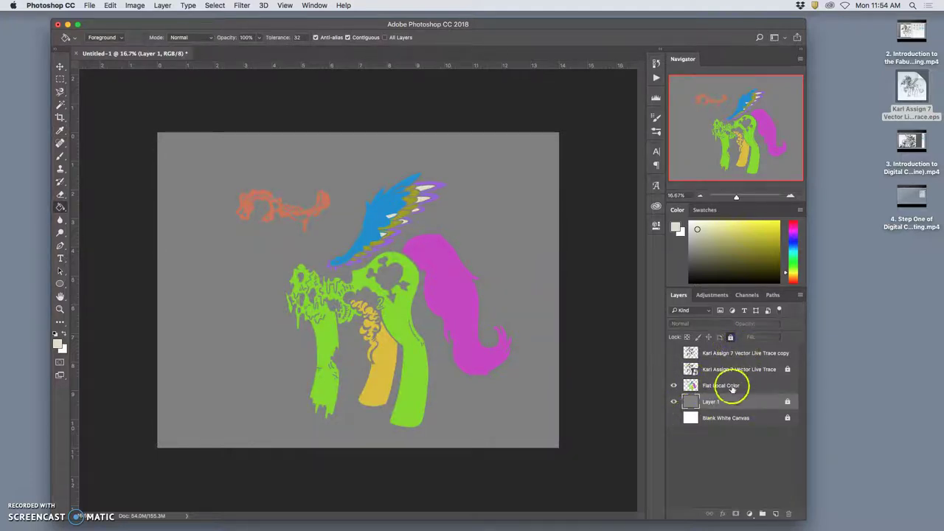
click(674, 401)
click(674, 402)
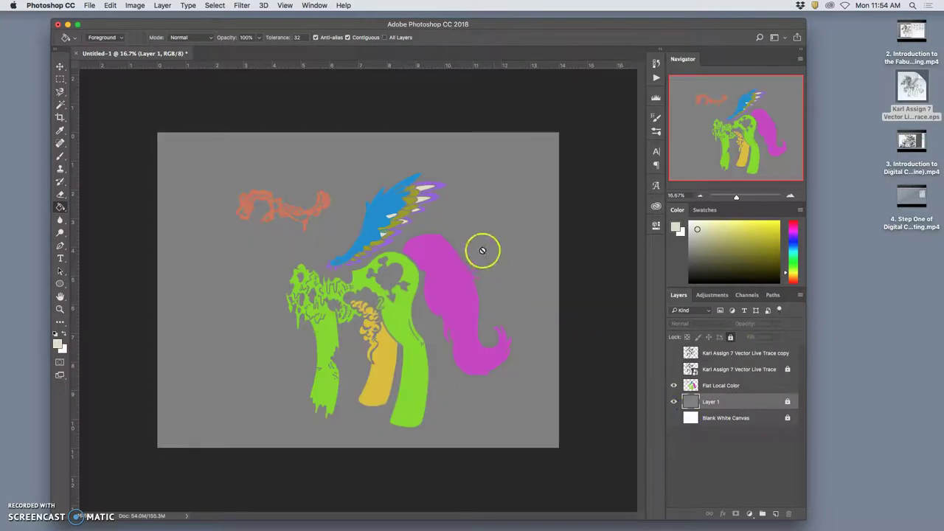
click(398, 230)
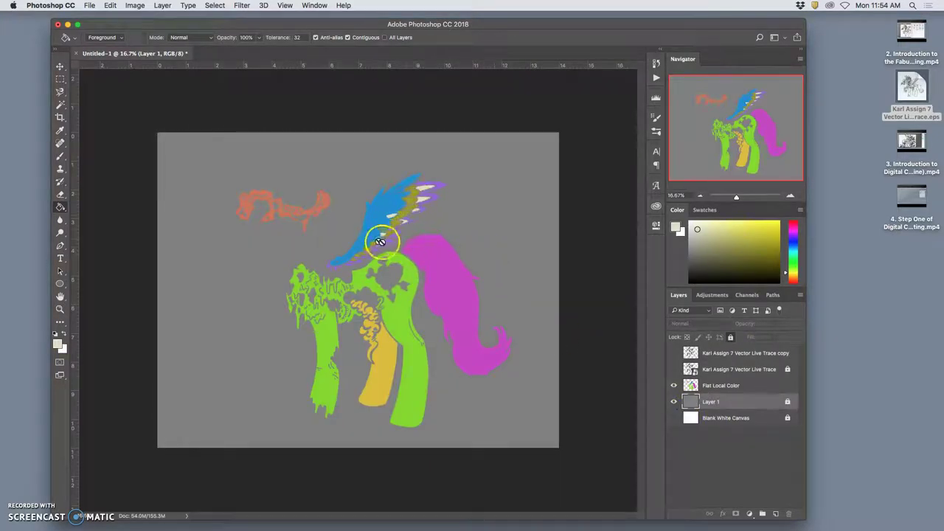
- Check the colours with the Vector Live Trace copy shown, and switch the visible line art to the original Vector Live Trace layer
key(super+equal)
key(super+equal)
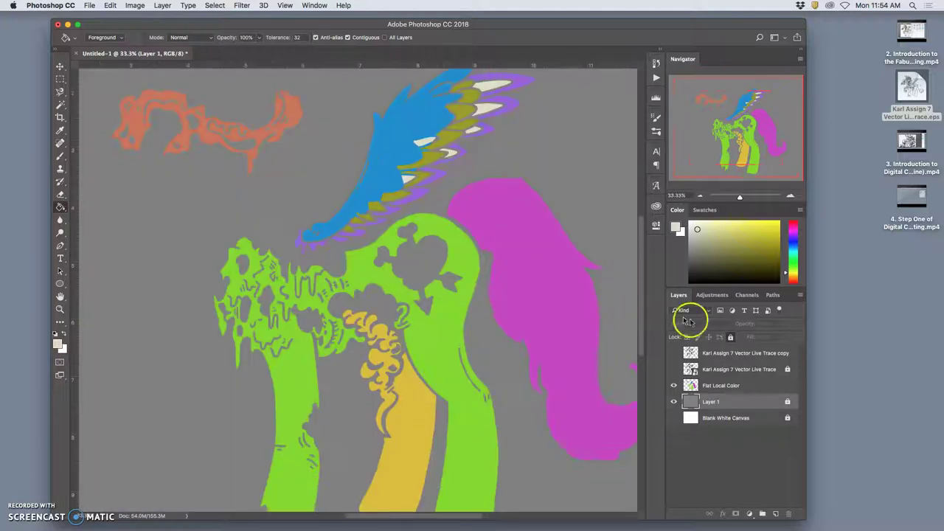
click(673, 353)
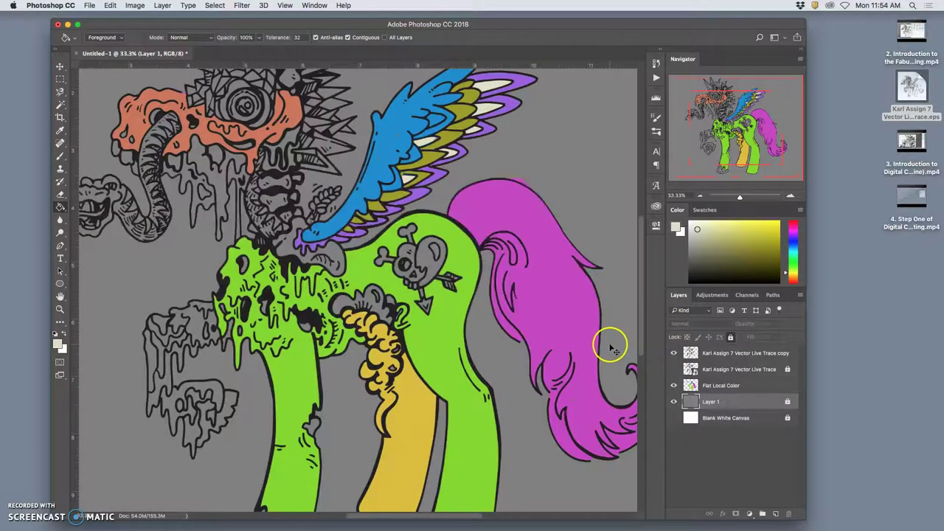
key(super+minus)
key(super+minus)
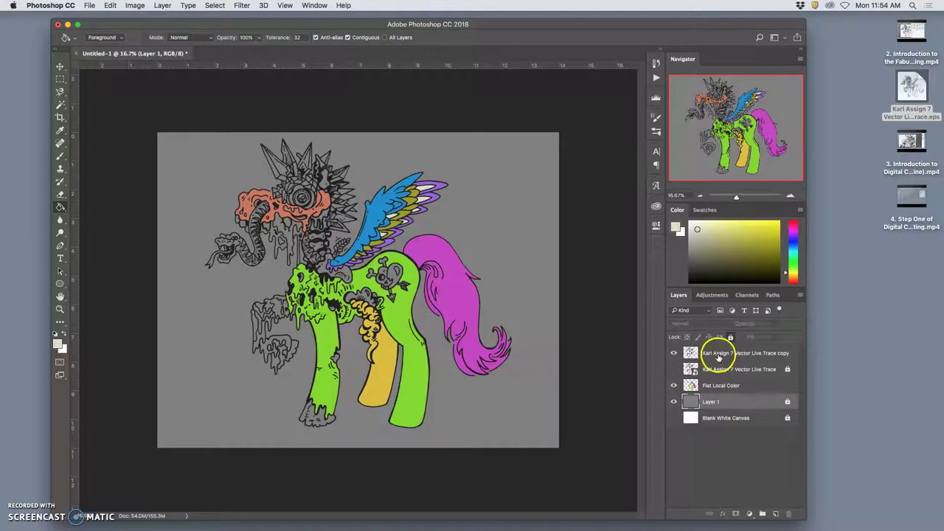
click(712, 369)
click(674, 368)
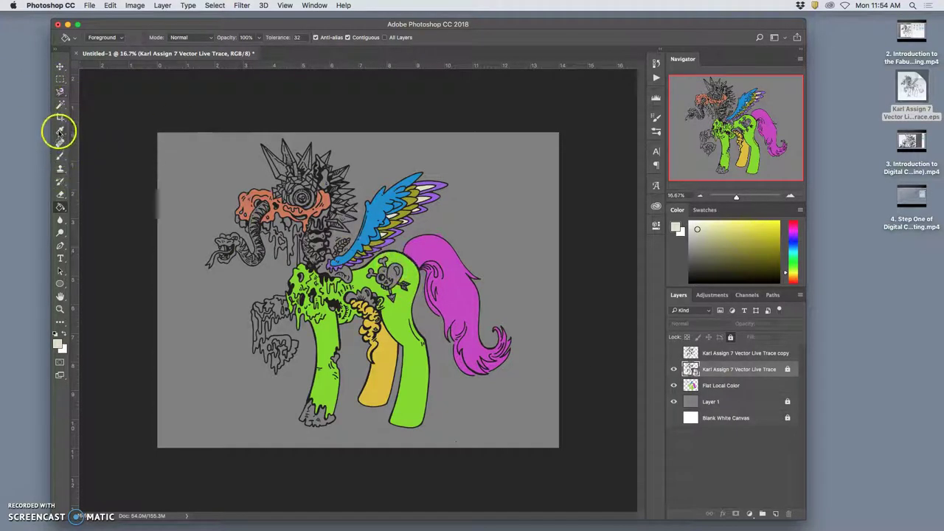
- Select the heart beside the skull with the Magic Wand and set the foreground colour to pinkish red e81861
click(61, 104)
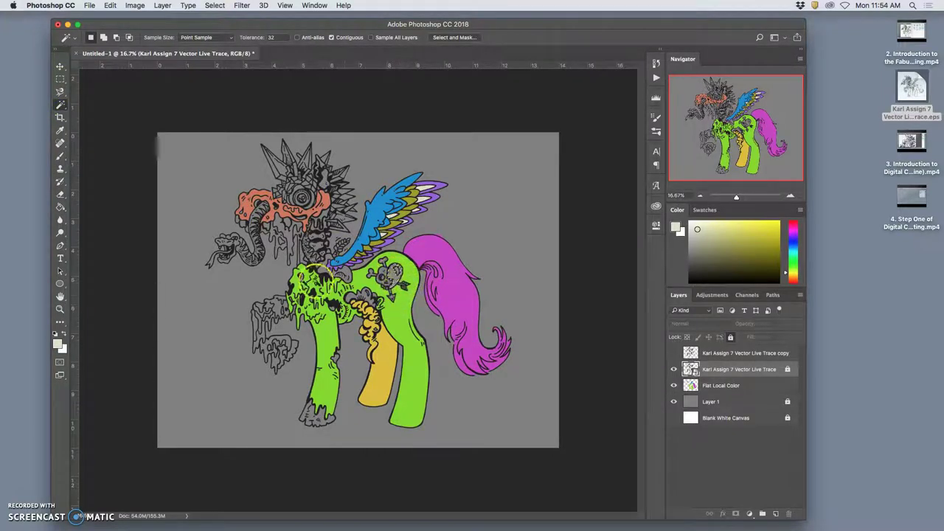
click(58, 341)
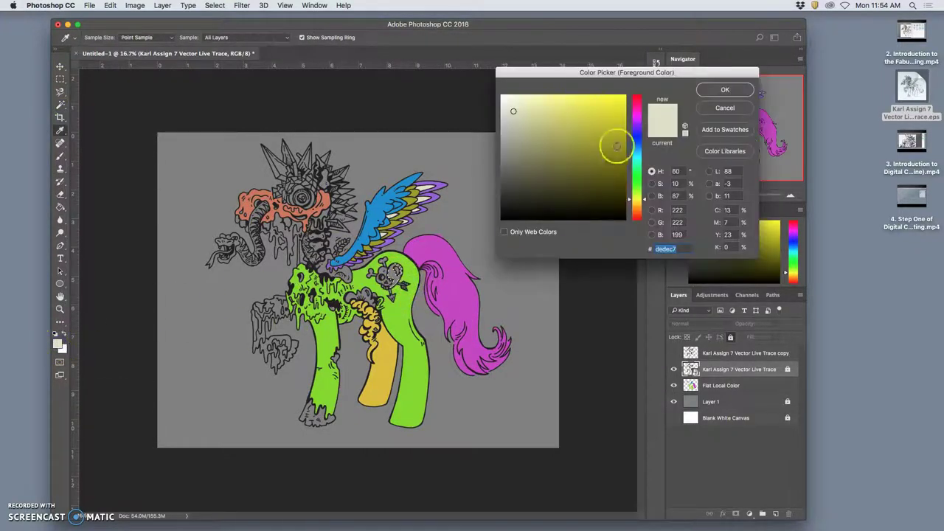
click(638, 106)
drag(604, 120, 614, 105)
click(636, 105)
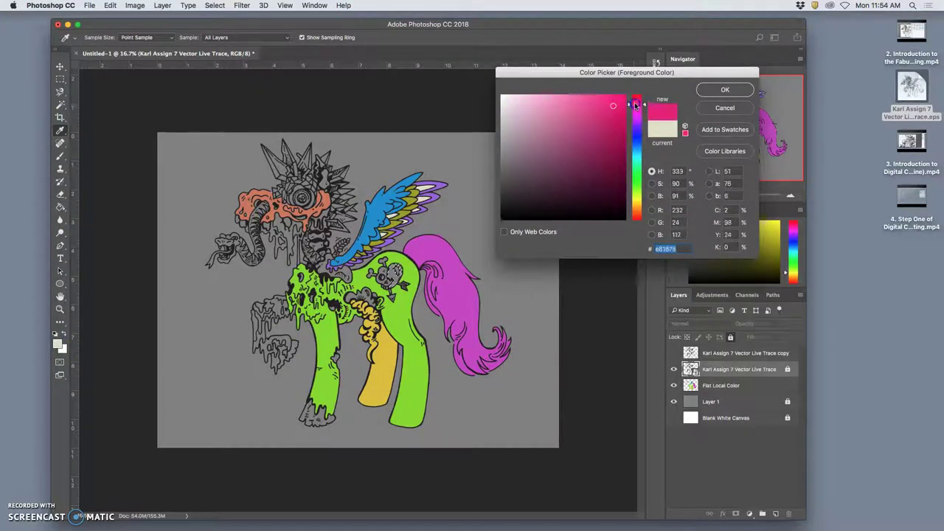
click(710, 92)
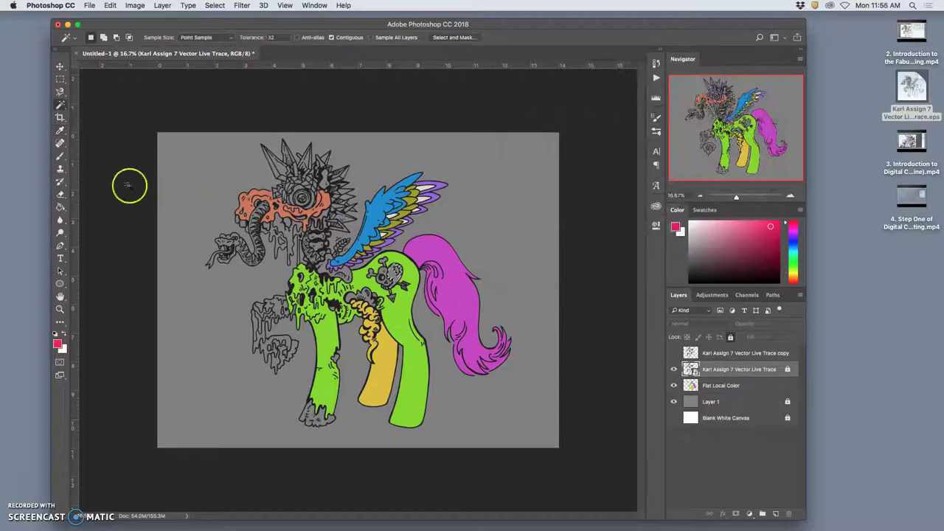
- Fill the selected heart with the pinkish red on the Flat Local Color layer using the Paint Bucket
click(61, 207)
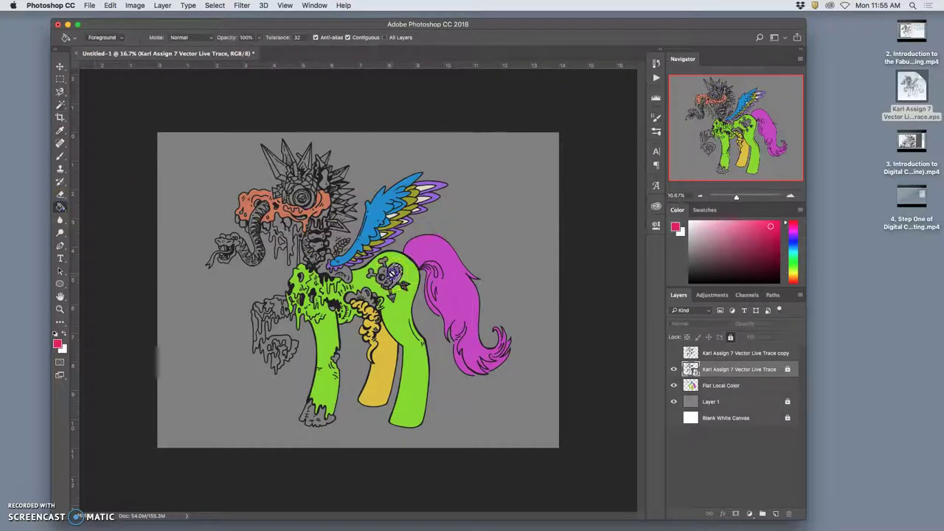
click(391, 275)
click(544, 184)
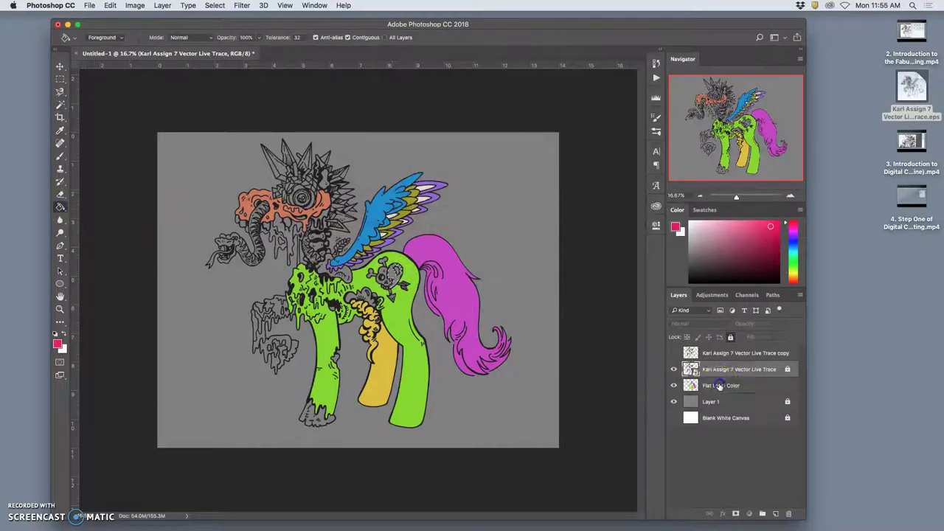
click(719, 385)
click(395, 285)
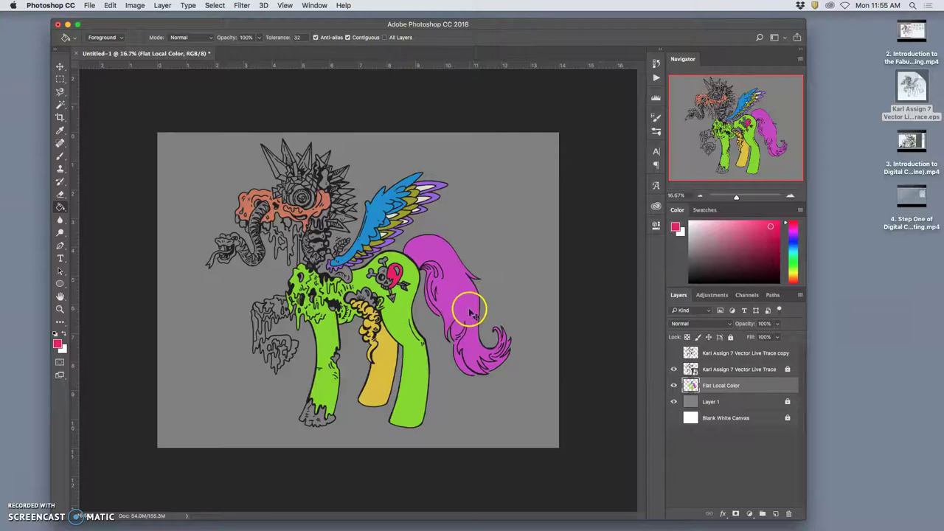
- Set the foreground colour to a pale tint of the heart's pink for its highlight
scroll(473, 314, up, 5)
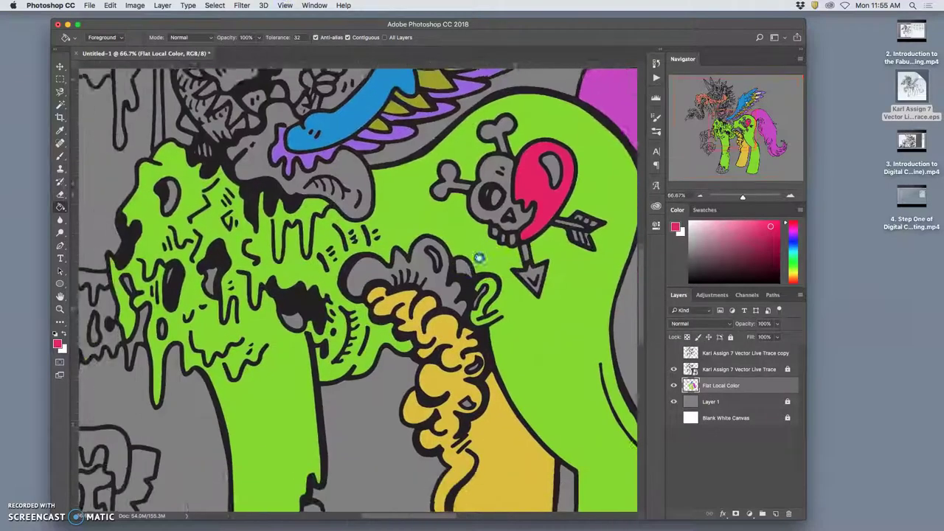
scroll(479, 258, right, 3)
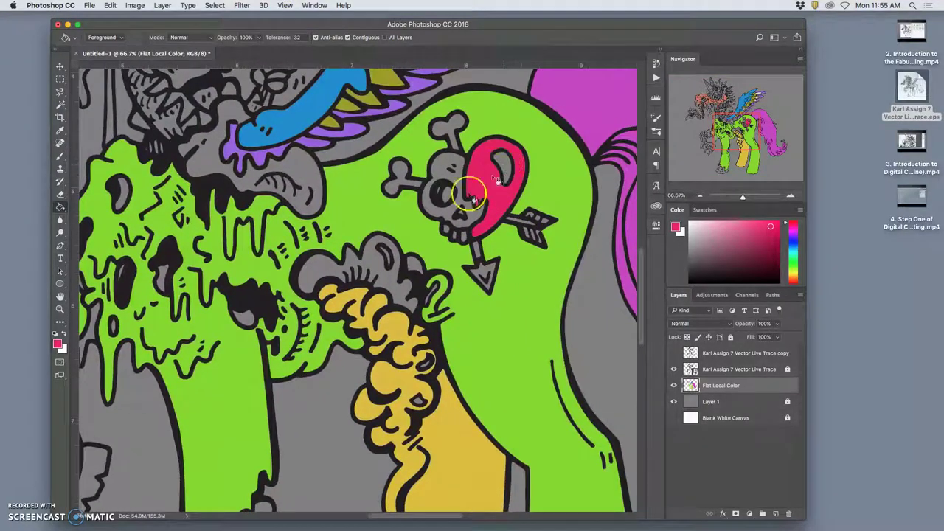
click(58, 344)
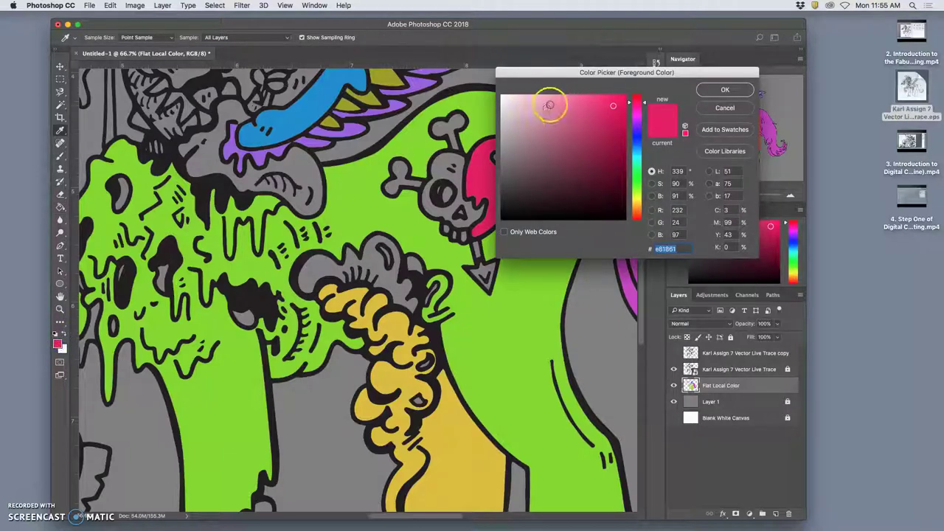
drag(549, 106, 529, 104)
click(715, 90)
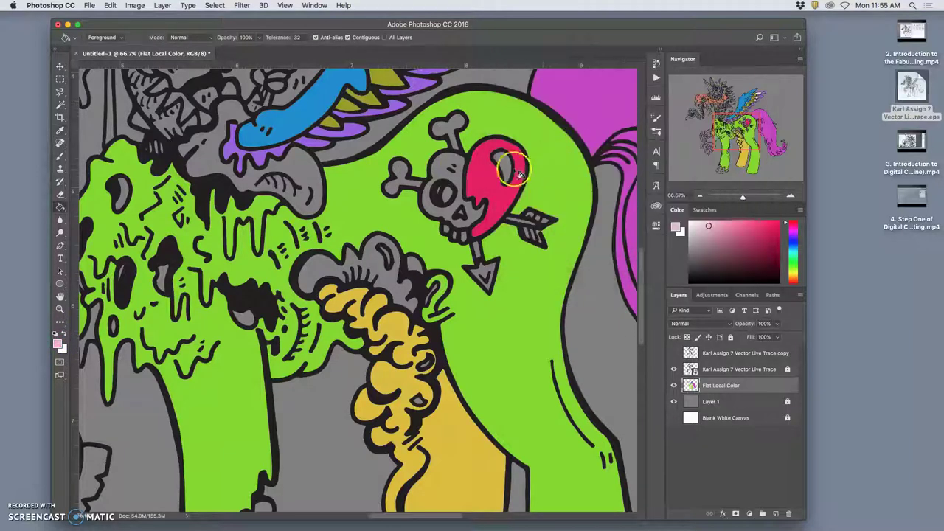
- Select the heart's highlight from the Vector Live Trace layer and fill it with pale pink on the Flat Local Color layer
click(717, 368)
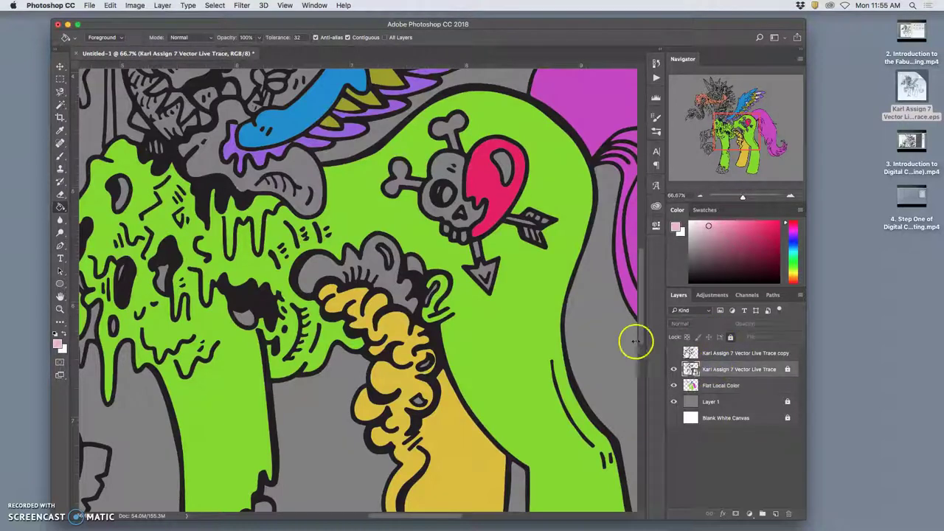
click(61, 107)
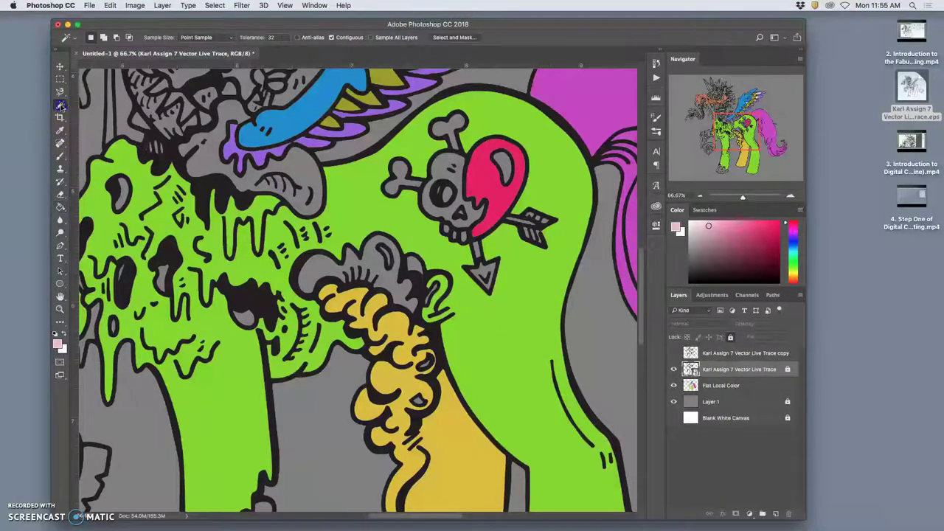
click(721, 385)
click(61, 206)
click(501, 164)
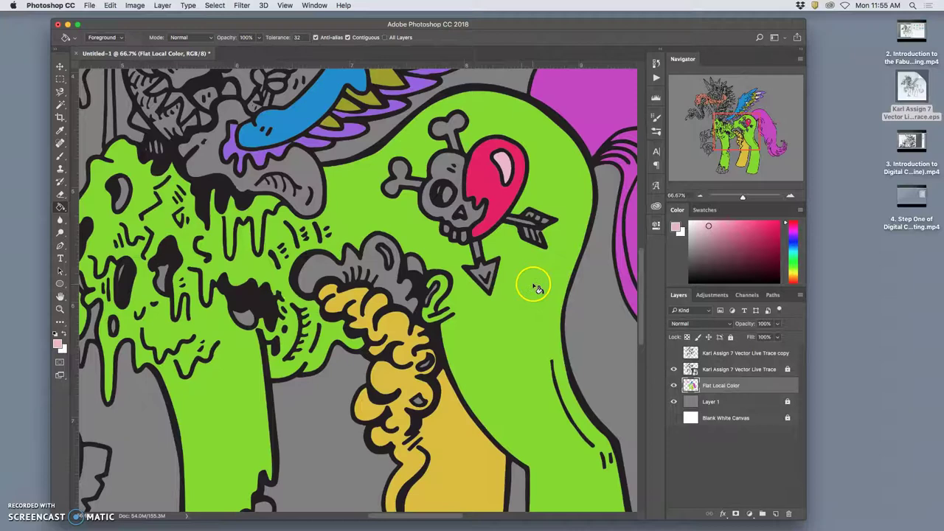
- Hide the grey backdrop layer and show Blank White Canvas behind the whole coloured creature
key(super+minus)
key(super+minus)
key(super+minus)
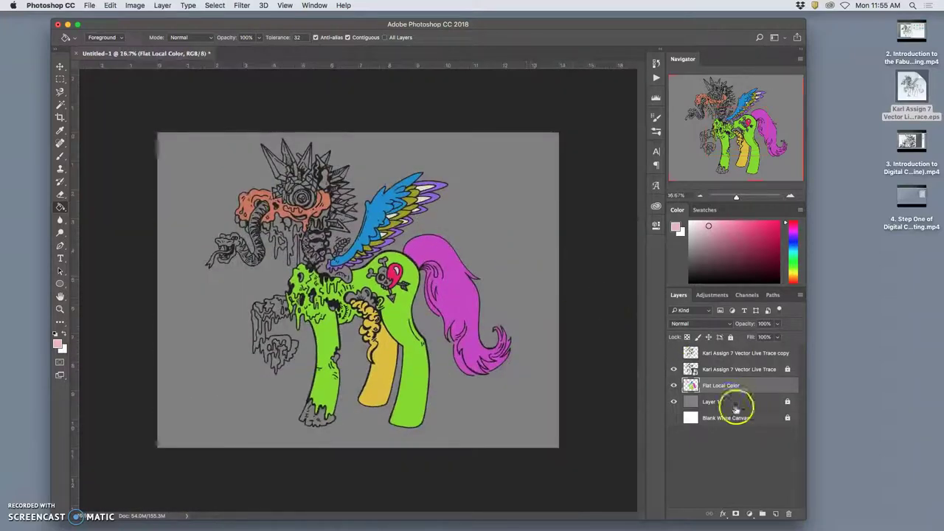
click(674, 402)
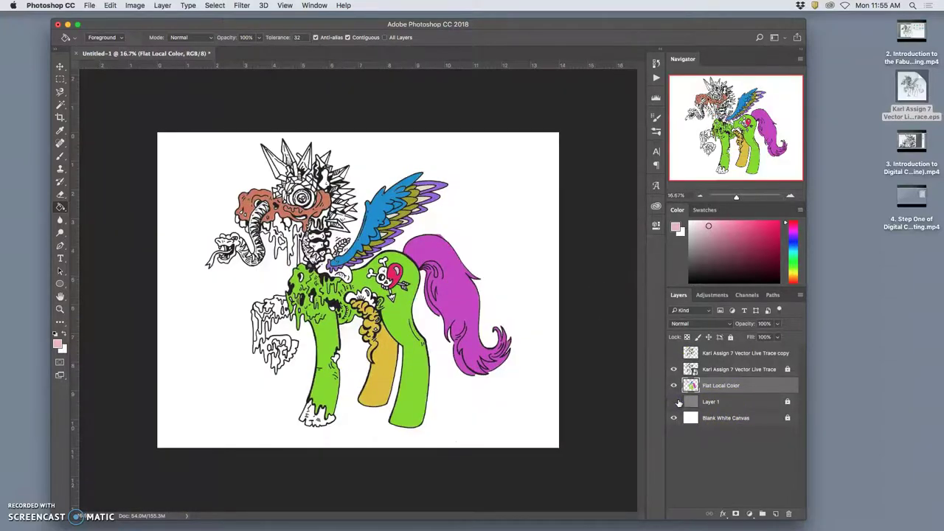
- Show the grey Layer 1 backdrop and check the tail's upper edge for colour outside the line art
click(674, 402)
click(674, 402)
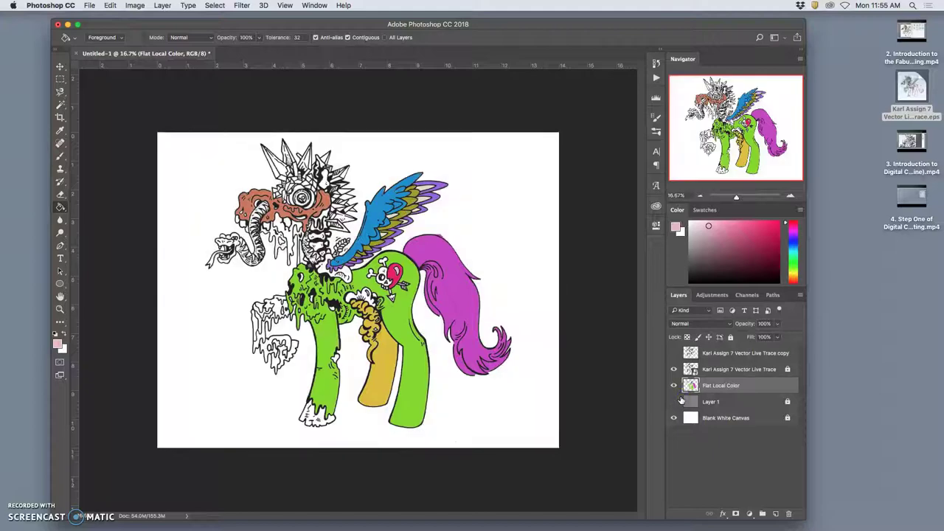
click(683, 400)
click(675, 403)
key(super+equal)
key(super+equal)
key(super+equal)
key(super+equal)
drag(472, 103, 419, 164)
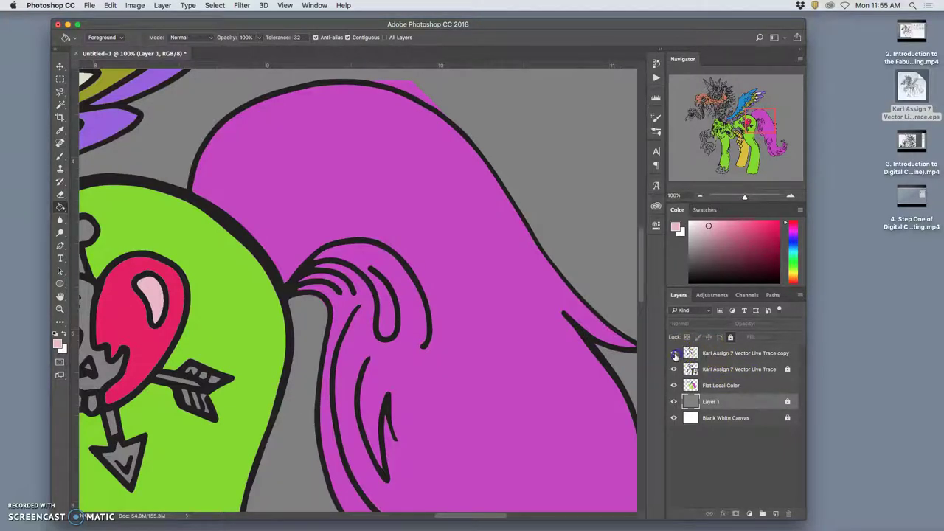
- Select the empty area around the creature from the Vector Live Trace copy layer with the Magic Wand and invert the selection
click(712, 354)
key(super+minus)
key(super+minus)
key(super+minus)
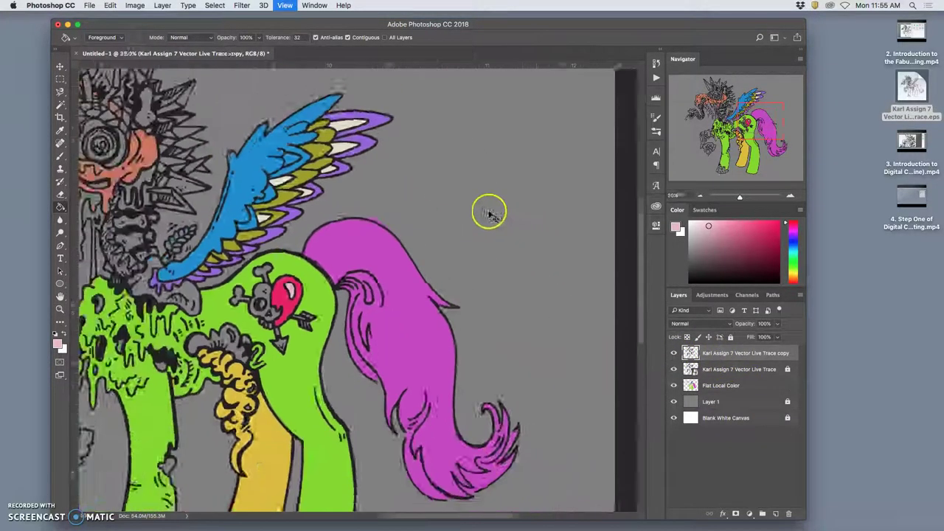
key(super+minus)
click(61, 104)
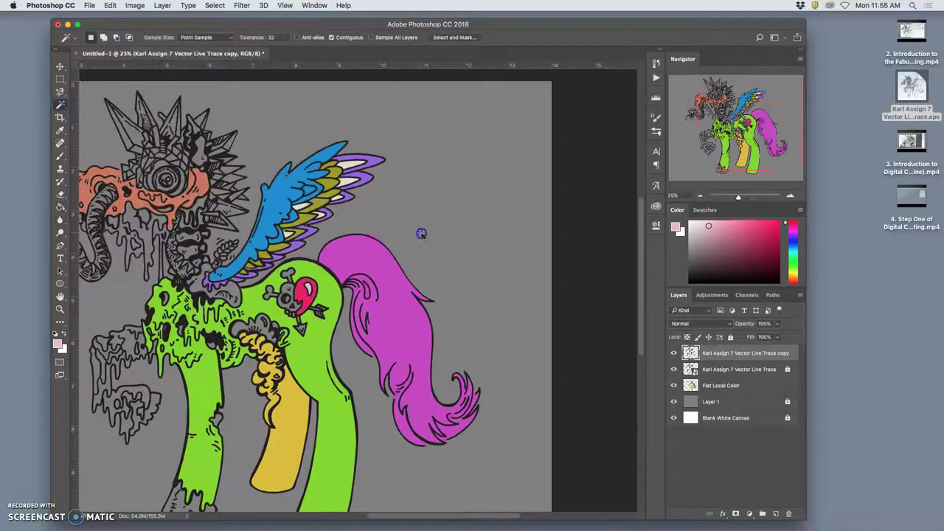
click(437, 269)
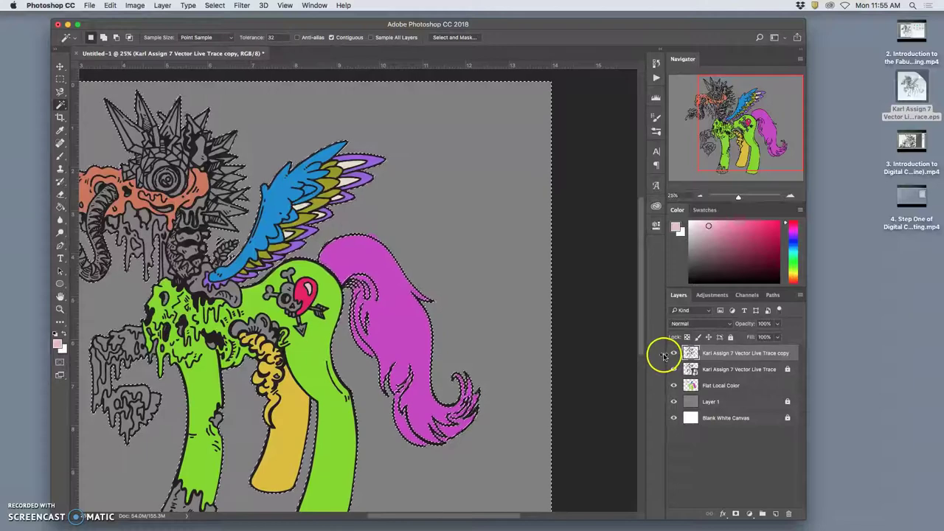
key(super+equal)
key(super+equal)
key(super+equal)
click(689, 352)
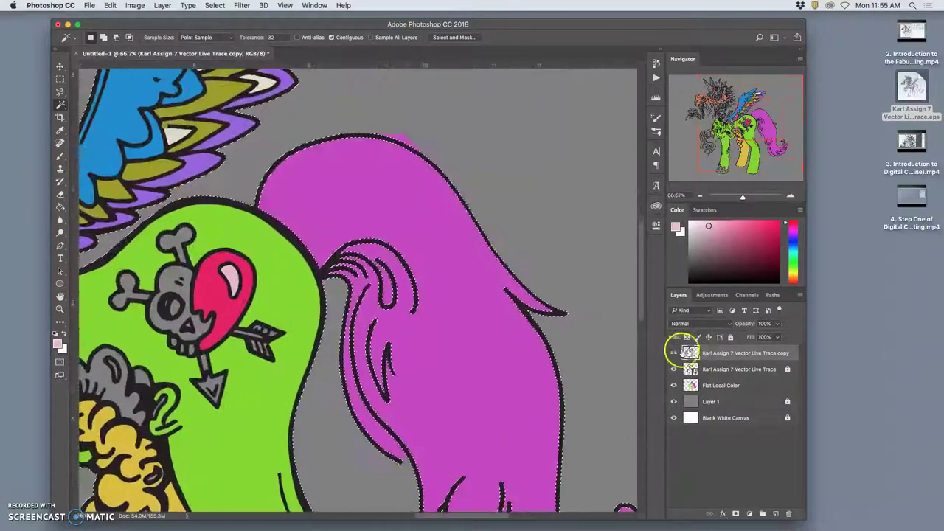
click(216, 5)
click(221, 45)
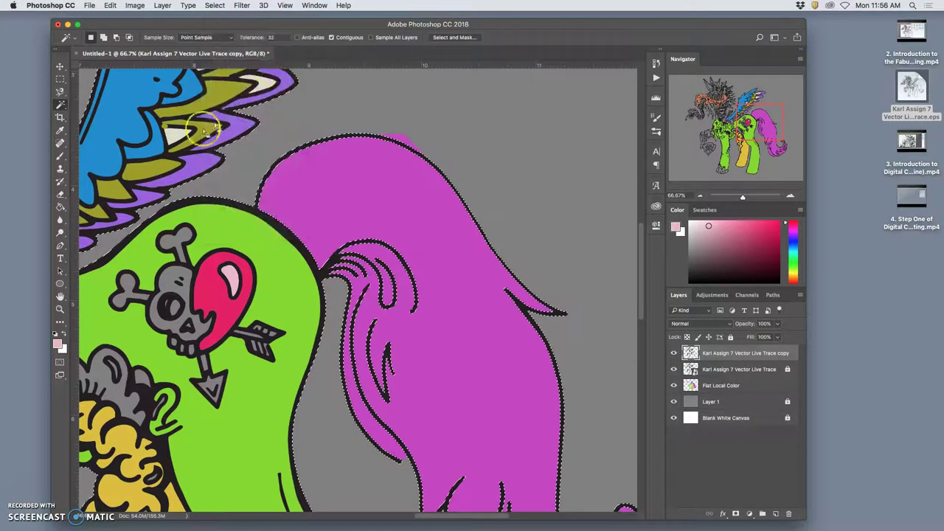
- Erase the stray magenta outside the tail's upper outline on the Flat Local Color layer with an enlarged Eraser
click(727, 385)
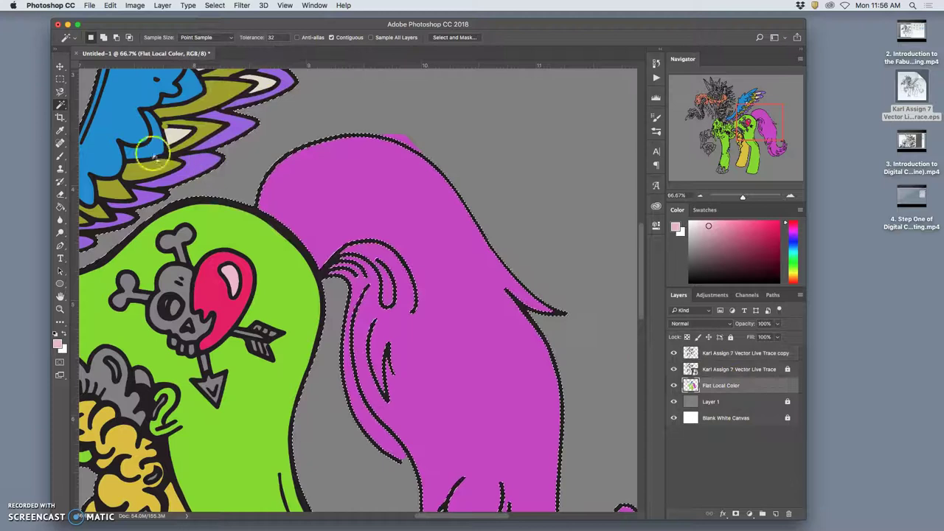
click(60, 194)
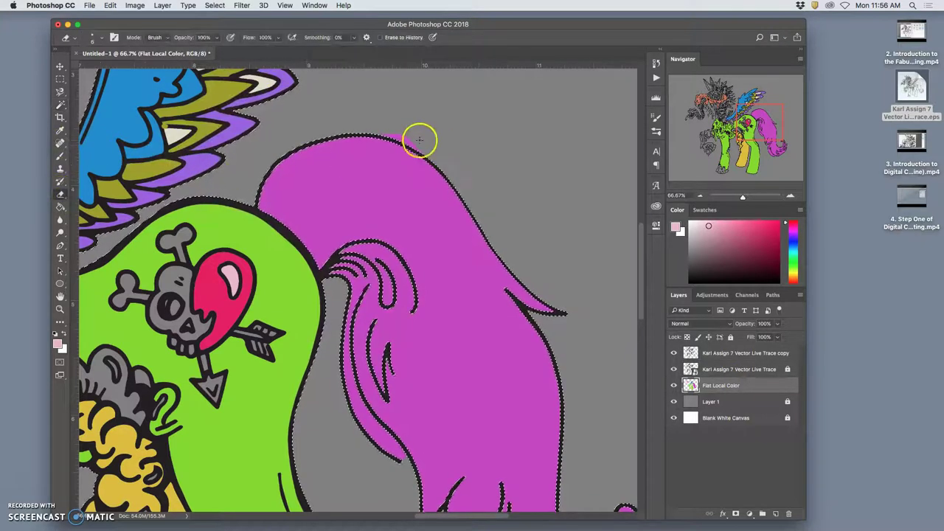
click(103, 37)
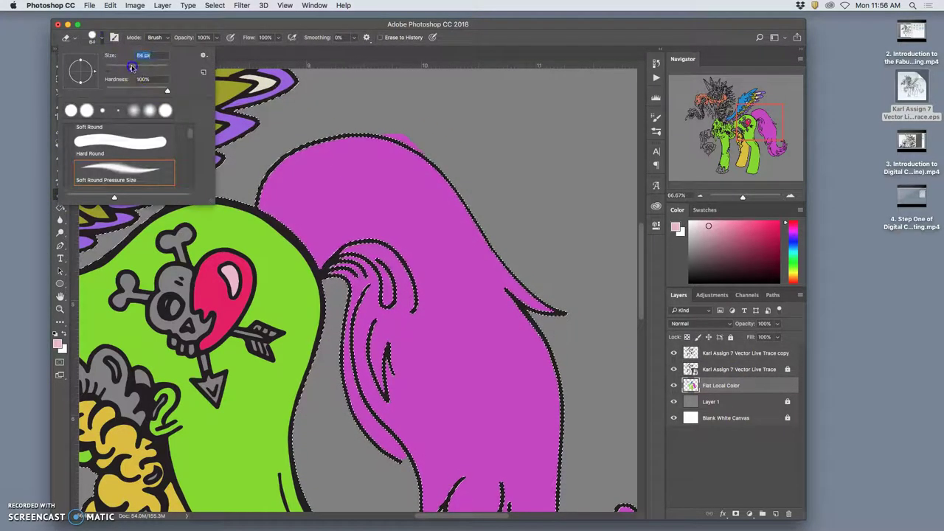
click(395, 130)
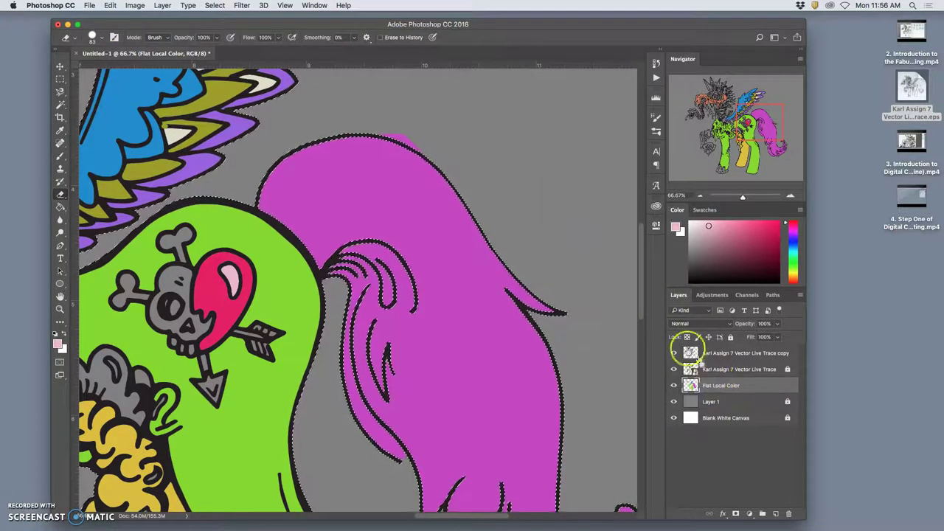
click(215, 6)
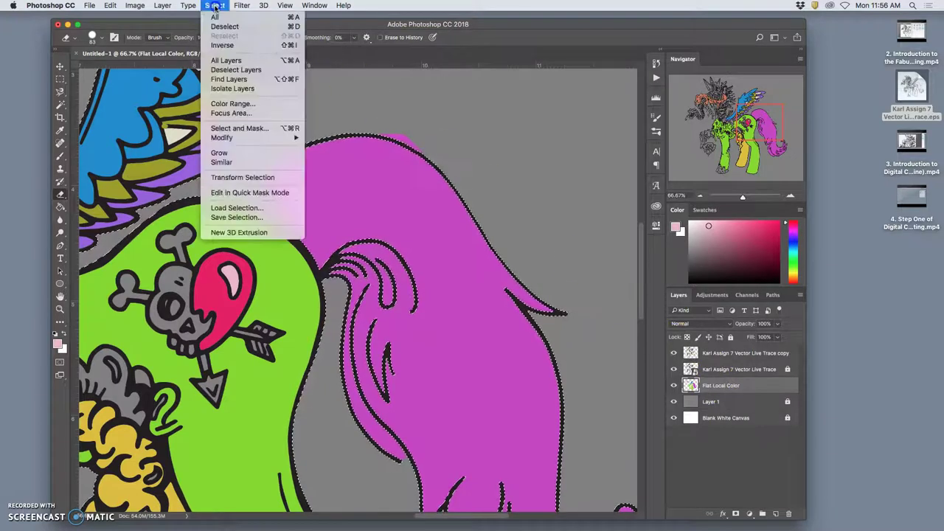
click(327, 78)
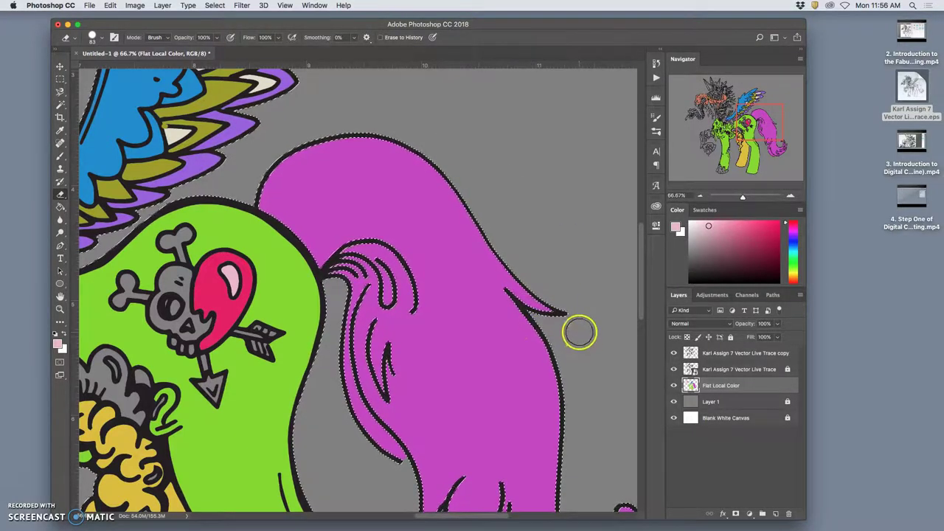
- Examine the tail's outline up close, from its base down to the tip, for stray colour outside the lines
key(super+plus)
key(super+plus)
key(super+plus)
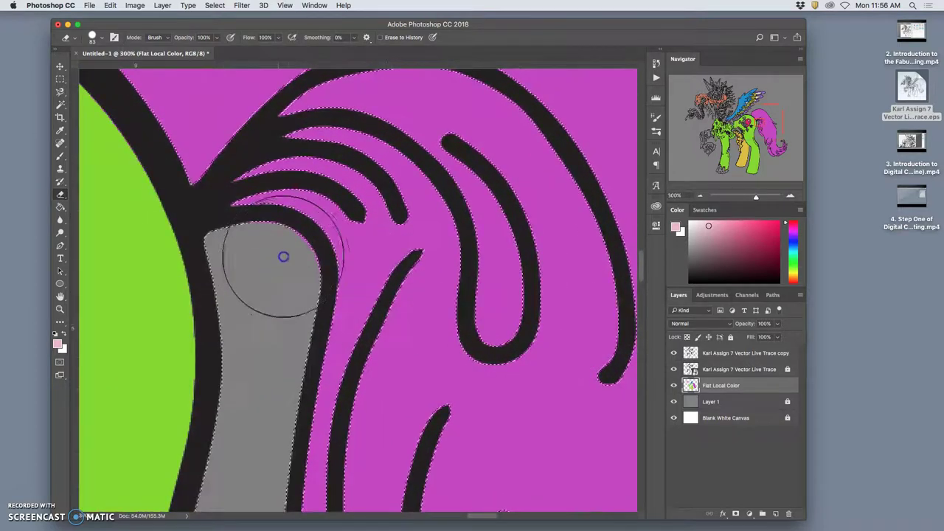
mouse_move(383, 280)
mouse_down()
mouse_move(320, 280)
mouse_move(202, 219)
mouse_up()
mouse_move(548, 312)
mouse_down()
mouse_move(438, 256)
mouse_move(251, 262)
mouse_up()
scroll(390, 221, right, 5)
mouse_move(418, 221)
mouse_down()
mouse_move(401, 211)
mouse_move(542, 305)
mouse_move(381, 99)
mouse_up()
scroll(381, 99, down, 5)
scroll(477, 169, left, 4)
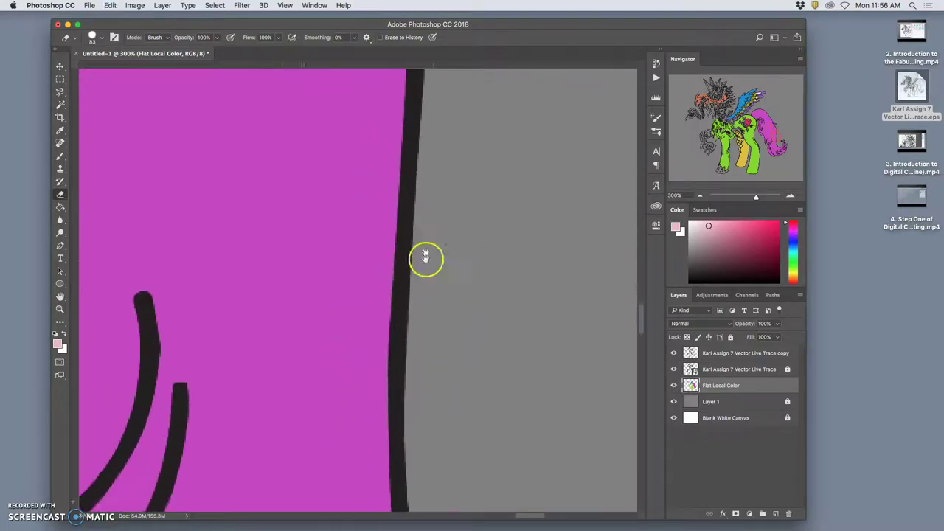
drag(426, 256, 464, 95)
scroll(415, 118, down, 5)
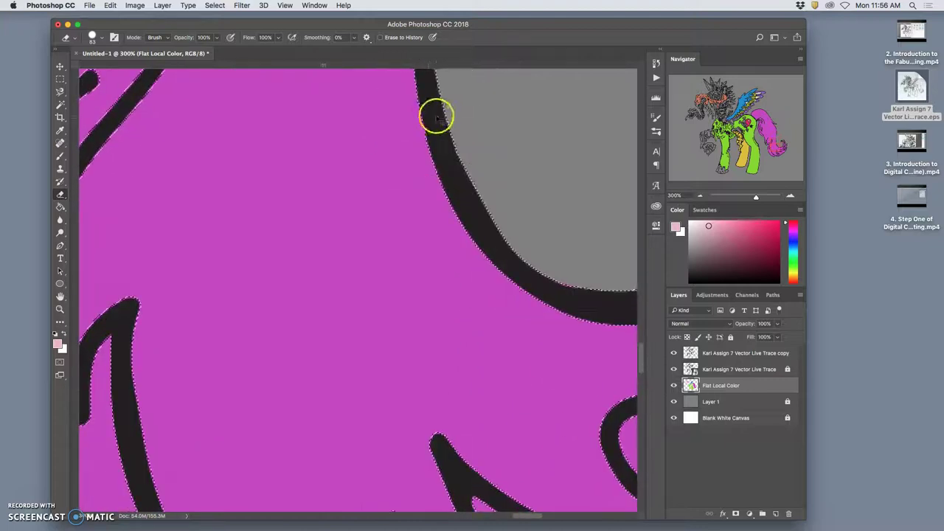
key(super+minus)
key(super+minus)
key(super+minus)
key(super+minus)
key(super+minus)
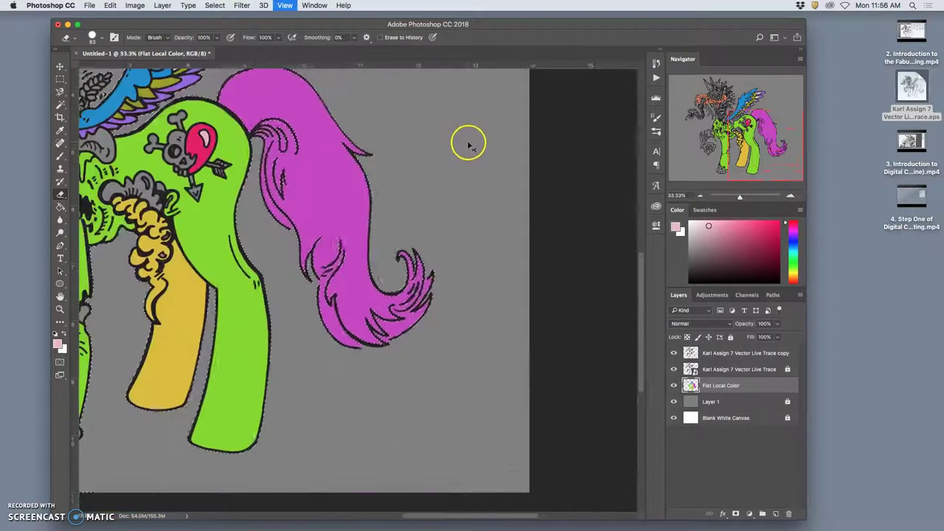
key(super+minus)
key(super+minus)
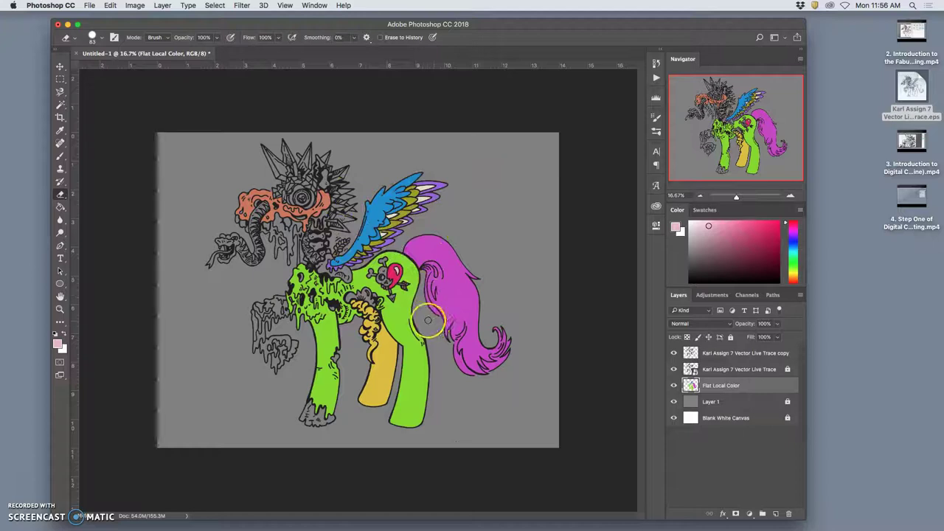
click(456, 118)
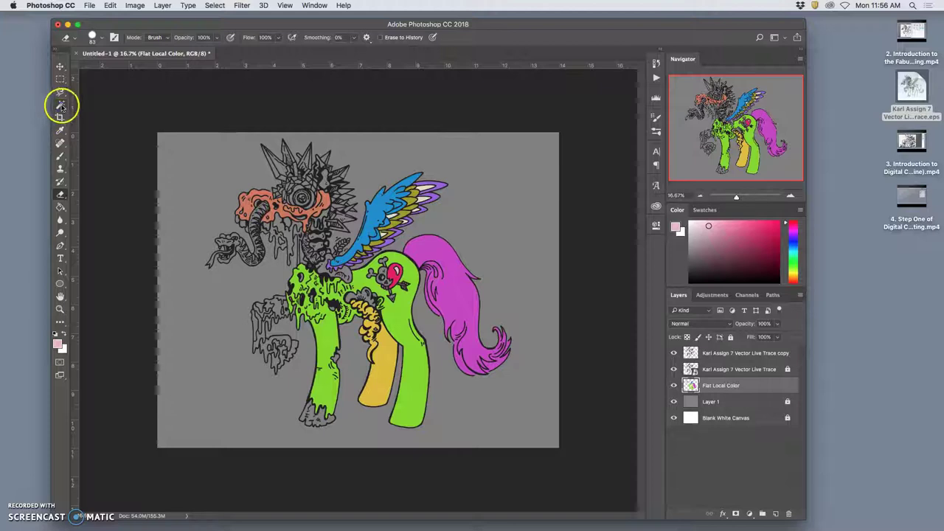
- Select the bone at the wing's base from the Vector Live Trace layer and fill it with the feathers' cream on the Flat Local Color layer
click(61, 104)
click(710, 362)
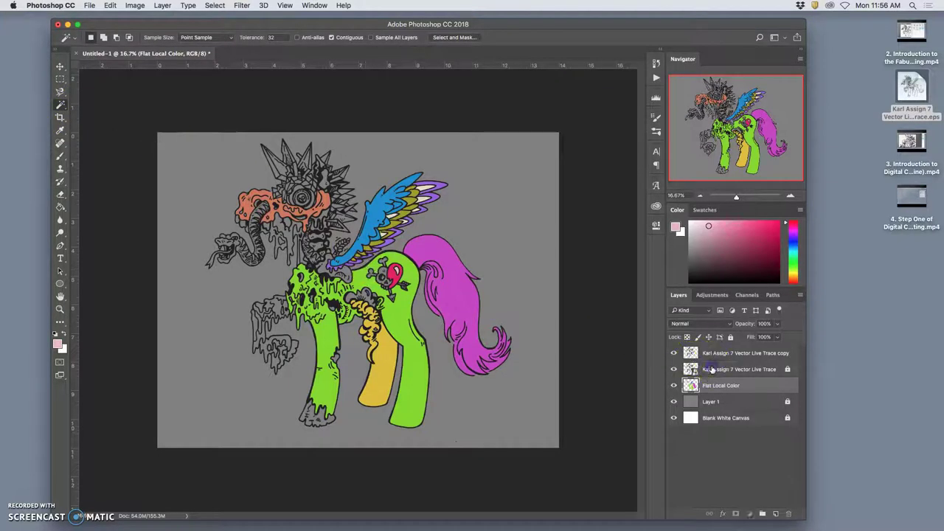
click(710, 369)
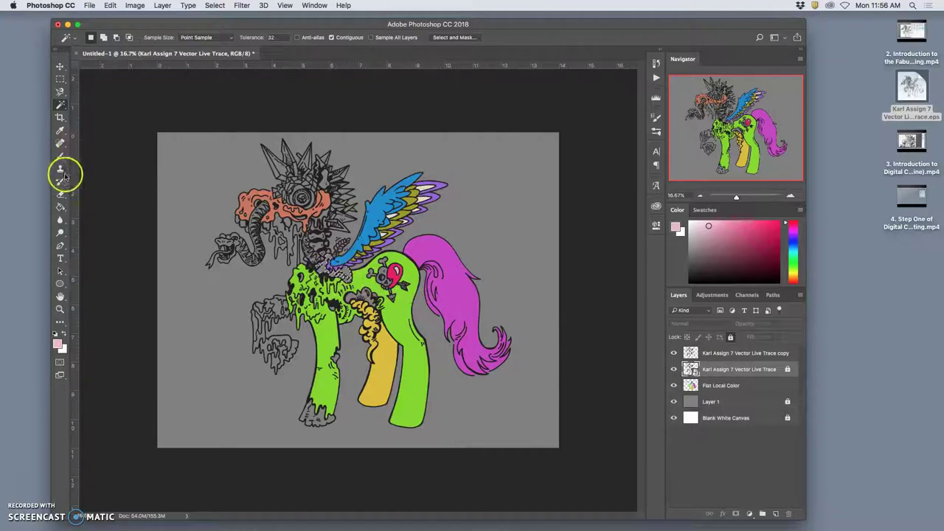
click(60, 207)
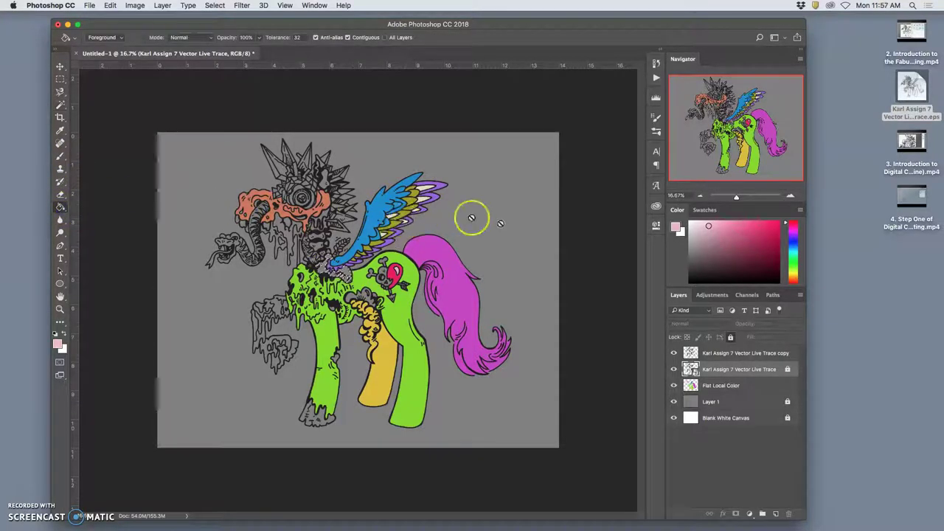
click(712, 385)
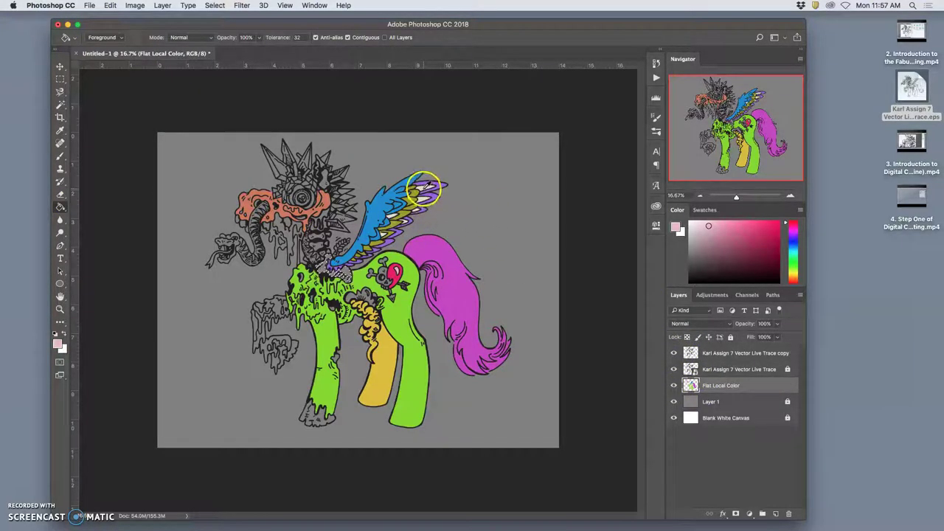
alt+click(427, 186)
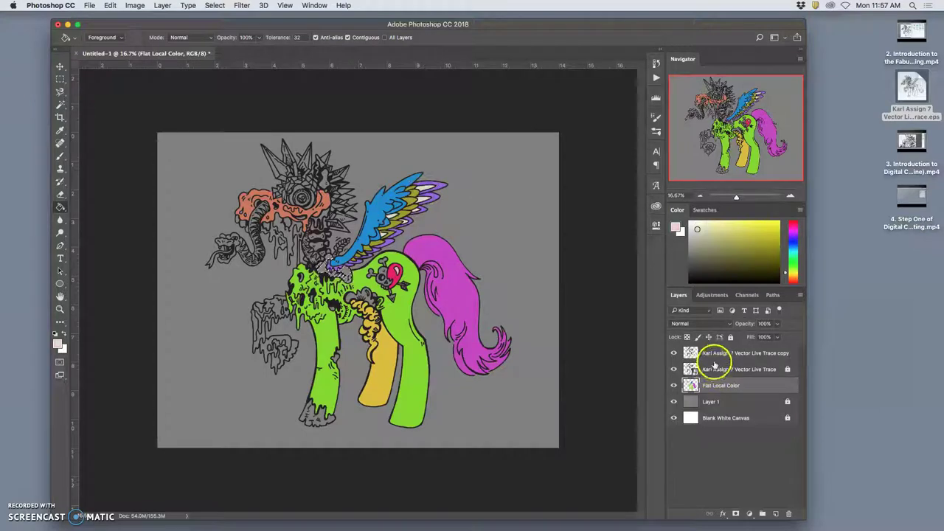
click(346, 271)
click(315, 249)
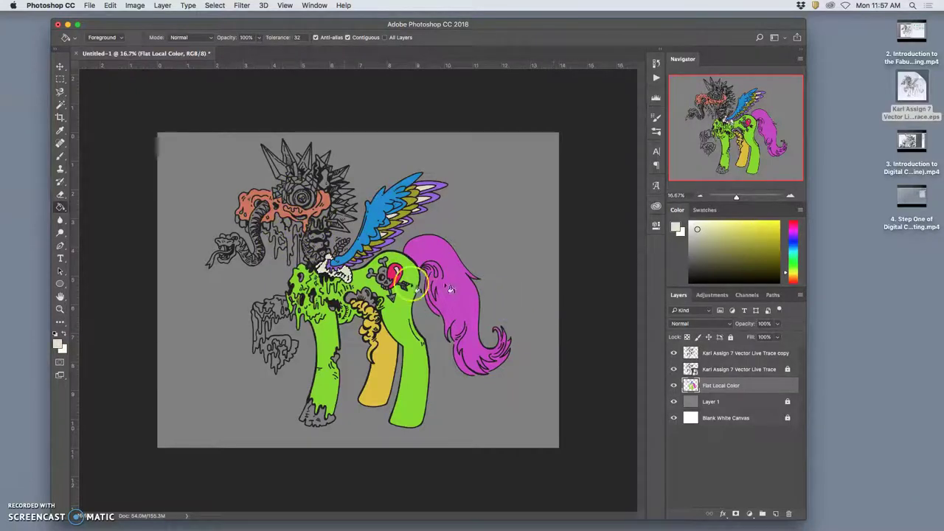
- Set the foreground colour to a medium warm grey, a darker shade of the bone's cream
click(58, 344)
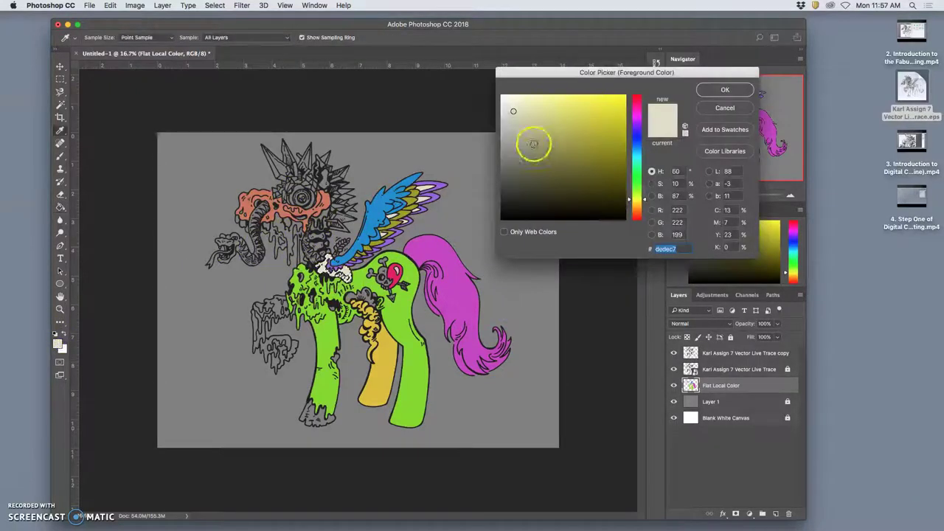
drag(506, 158, 506, 137)
click(709, 89)
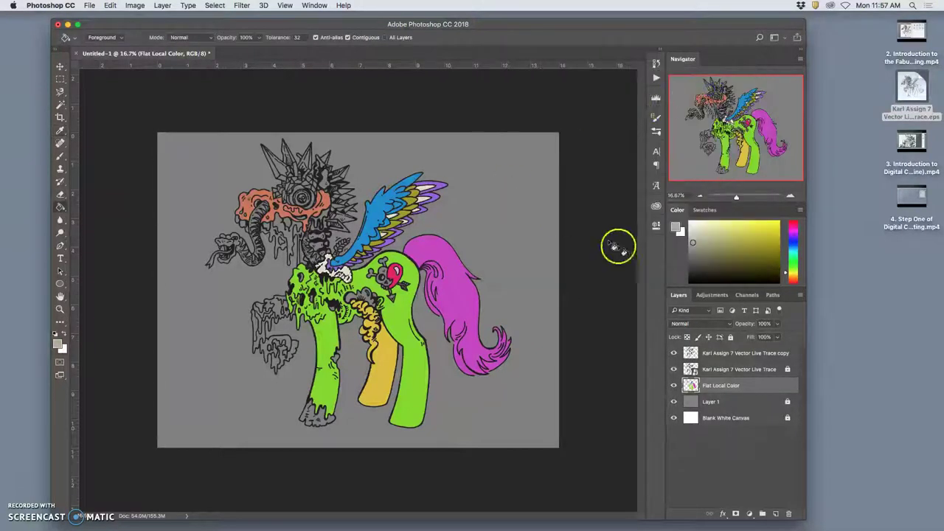
- Select all the neck vertebrae sections together from the Vector Live Trace layer with the Magic Wand
click(683, 368)
click(69, 152)
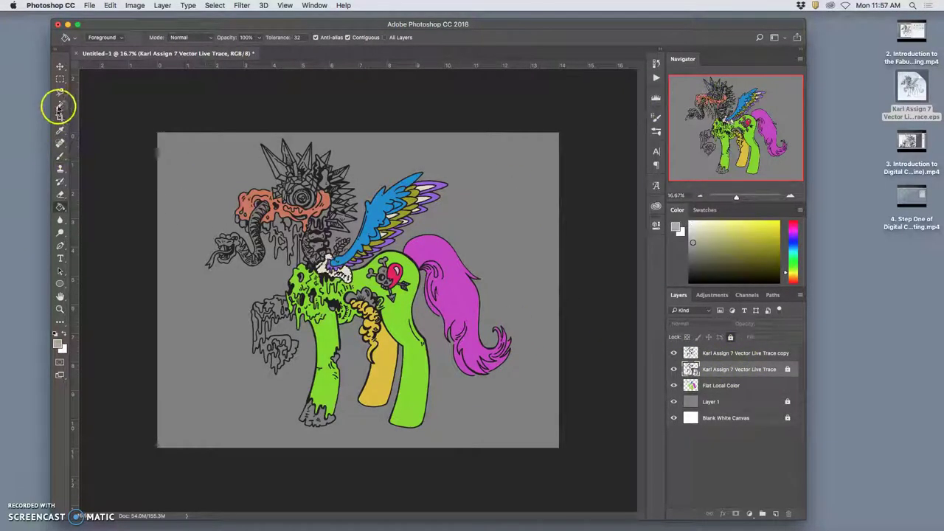
click(60, 104)
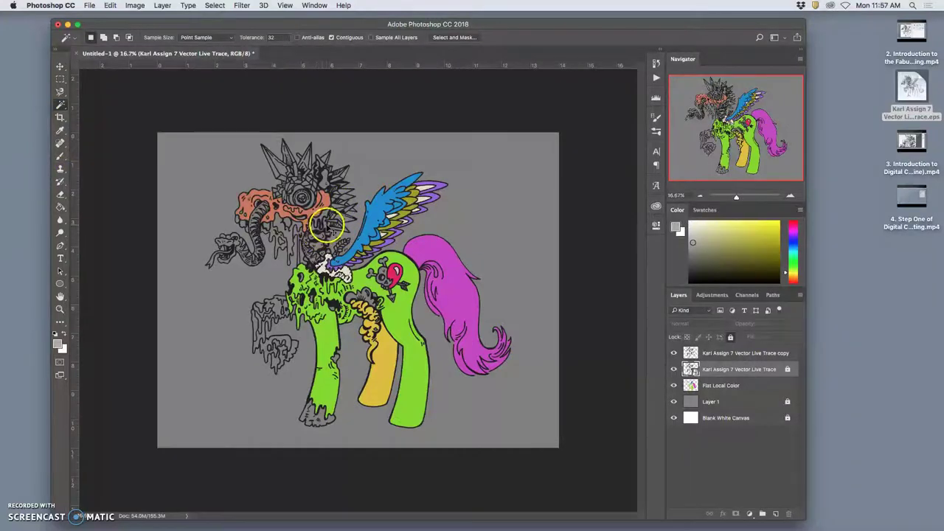
key(super+equal)
key(super+equal)
key(super+equal)
click(234, 155)
shift+click(249, 148)
shift+click(264, 130)
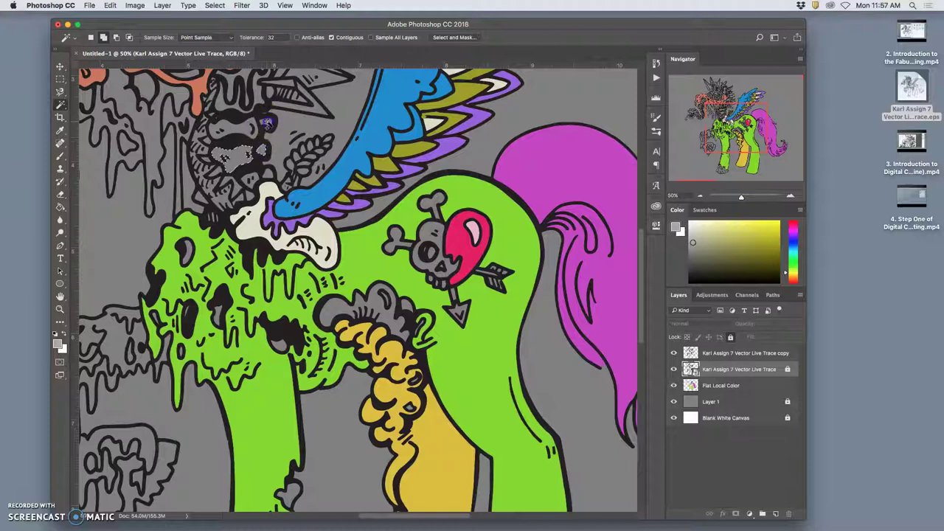
shift+click(225, 94)
shift+click(270, 89)
shift+click(267, 166)
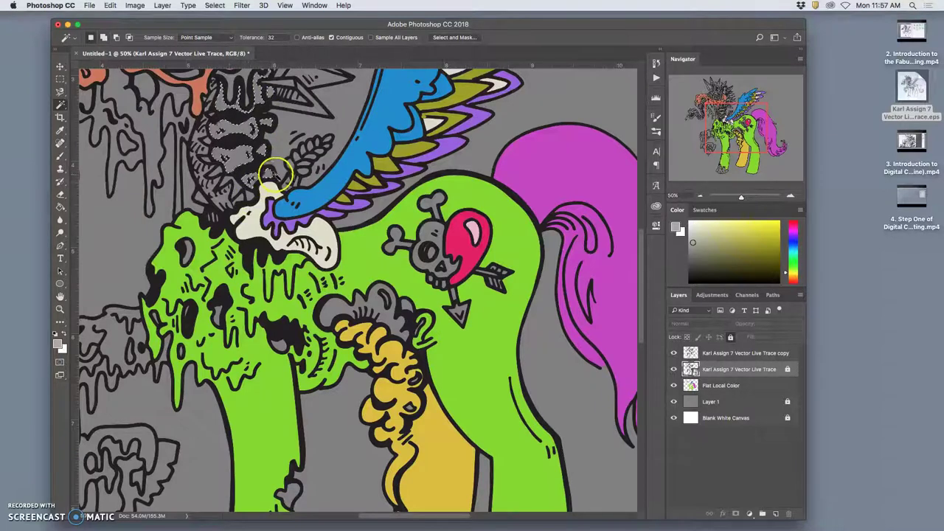
drag(268, 125, 331, 230)
click(332, 230)
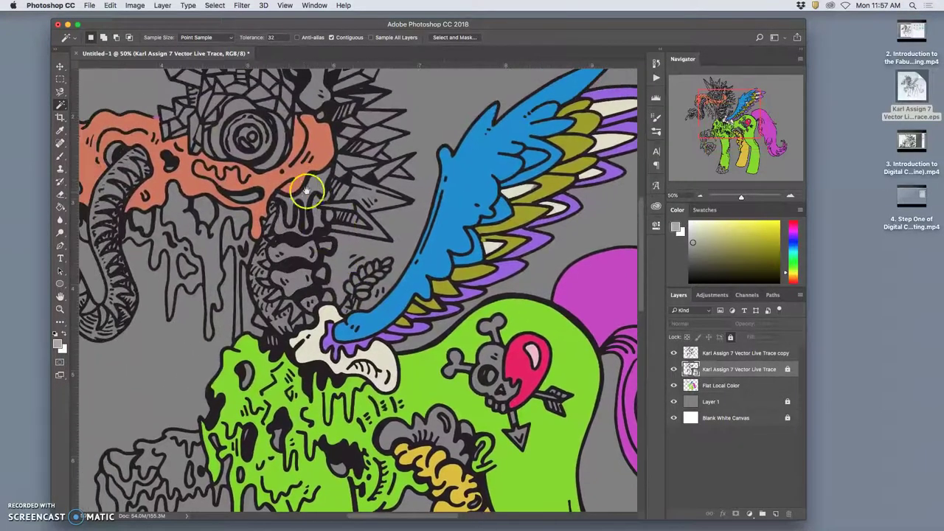
- Fill the selected vertebrae with warm grey on the Flat Local Color layer, deselect them, and hide the grey Layer 1 backdrop
click(61, 205)
click(719, 386)
click(289, 253)
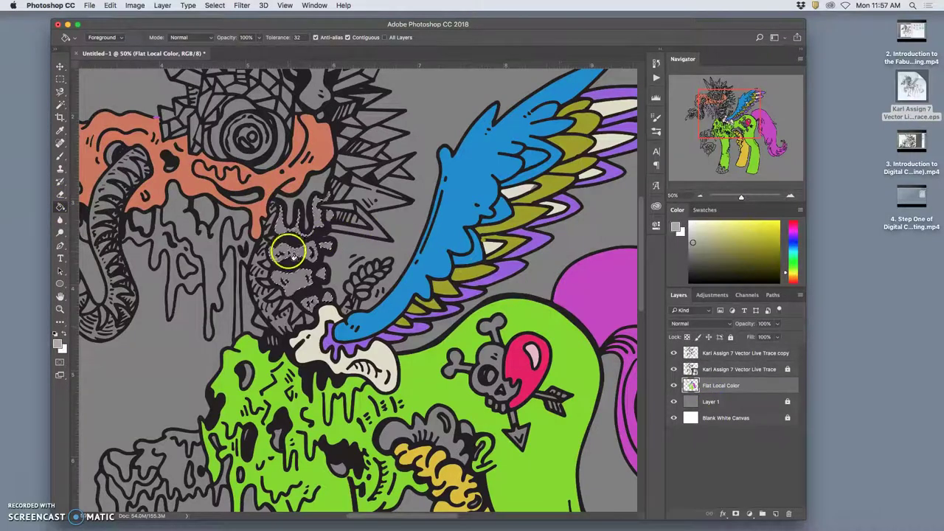
click(332, 211)
key(super+d)
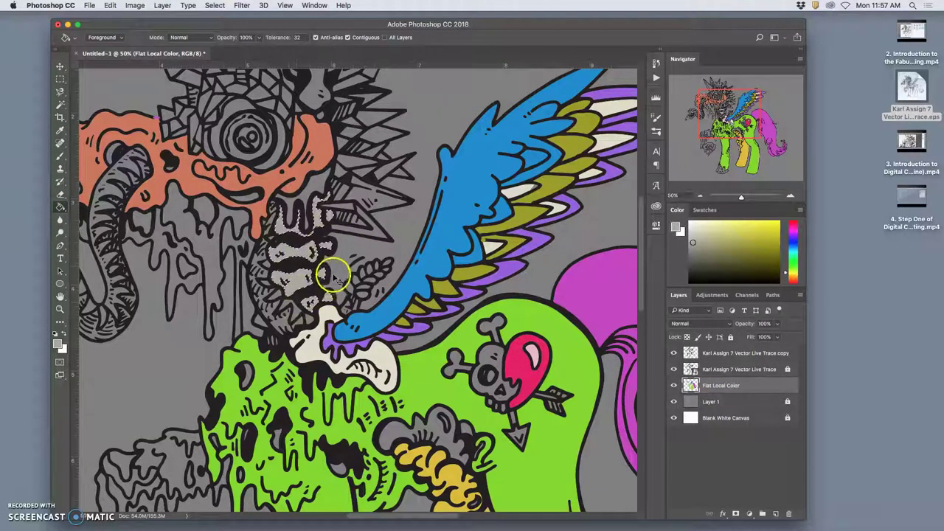
click(674, 401)
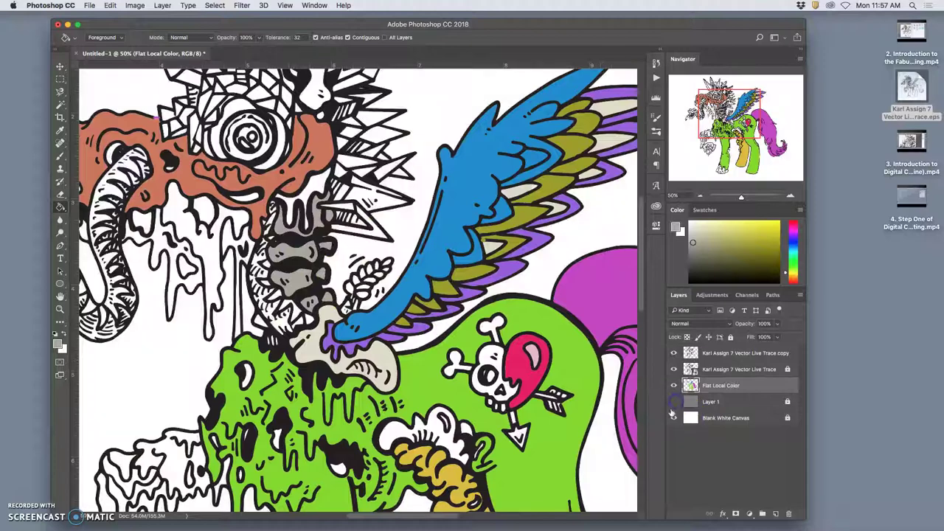
key(super+minus)
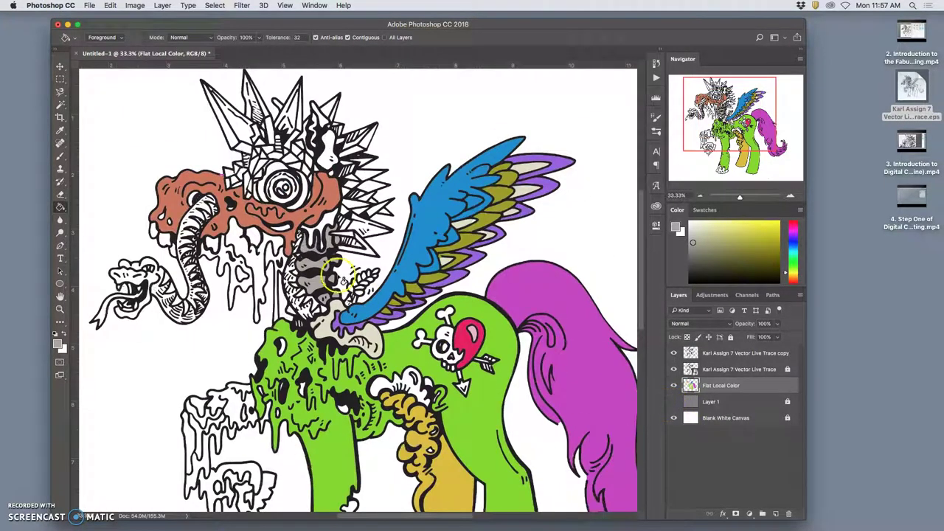
click(721, 377)
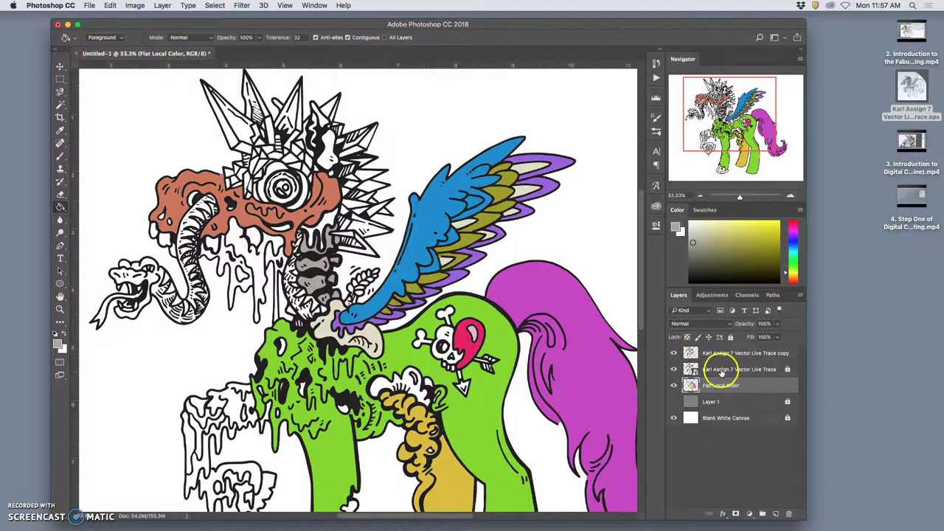
click(722, 371)
click(61, 104)
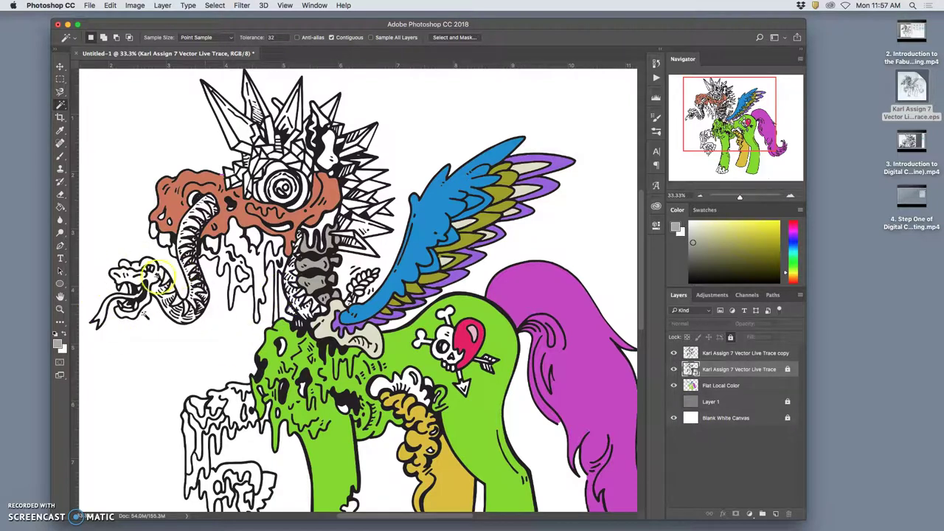
click(60, 208)
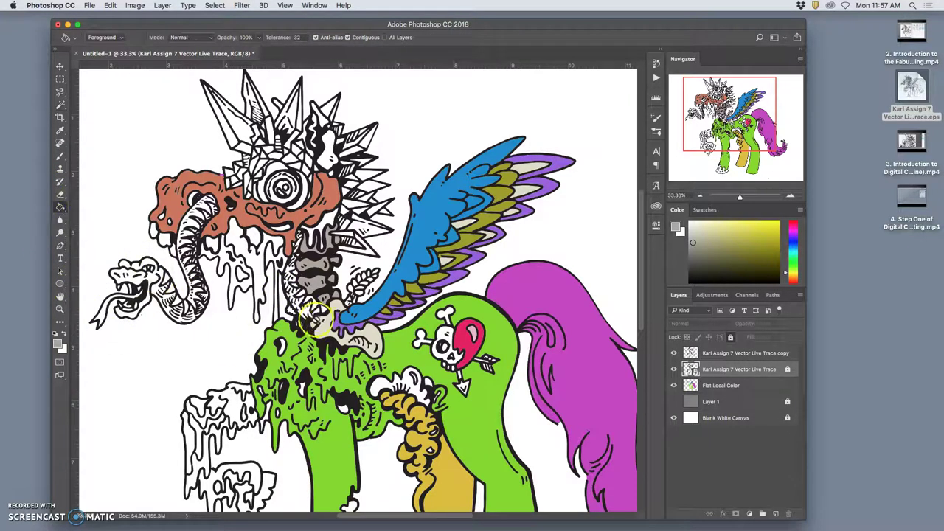
click(700, 385)
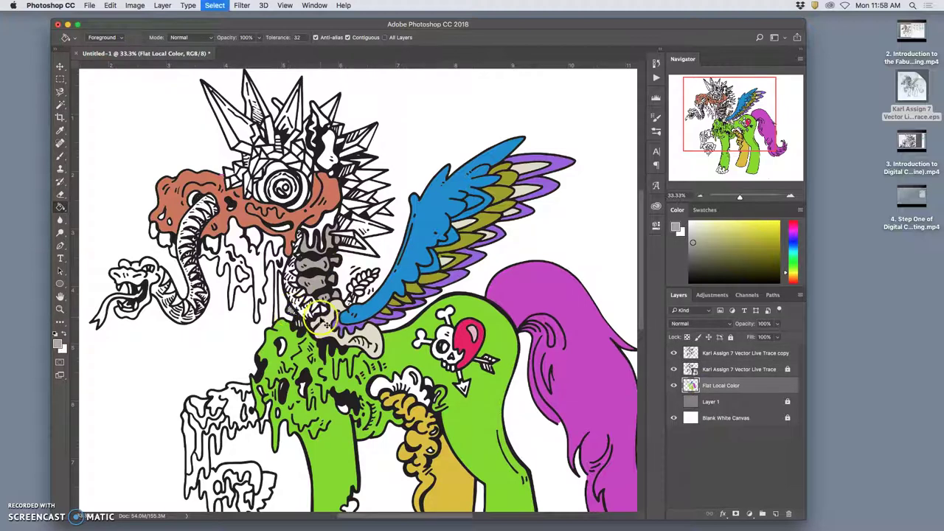
- Save the artwork to the Desktop as a layered Photoshop file named with the artist's first name and "Assign 7 Digital Color Spot"
key(super+minus)
key(super+minus)
key(super+minus)
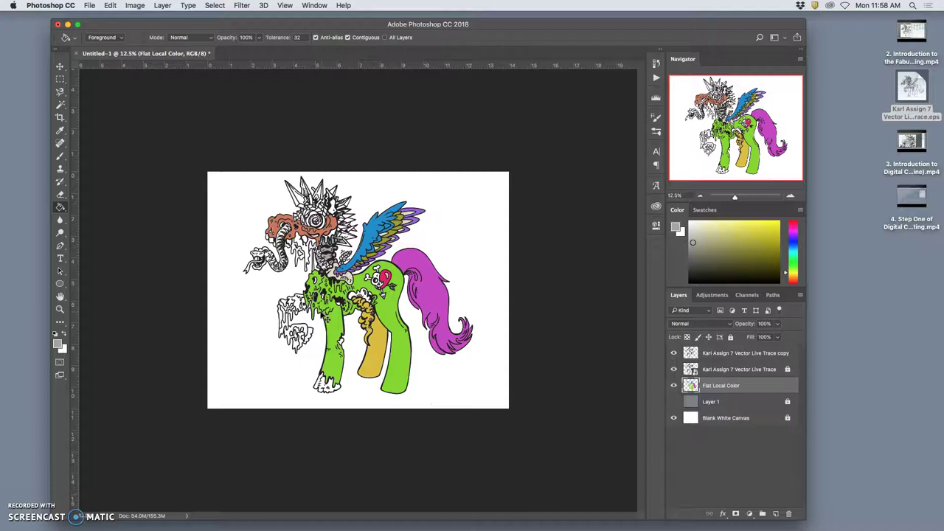
click(88, 5)
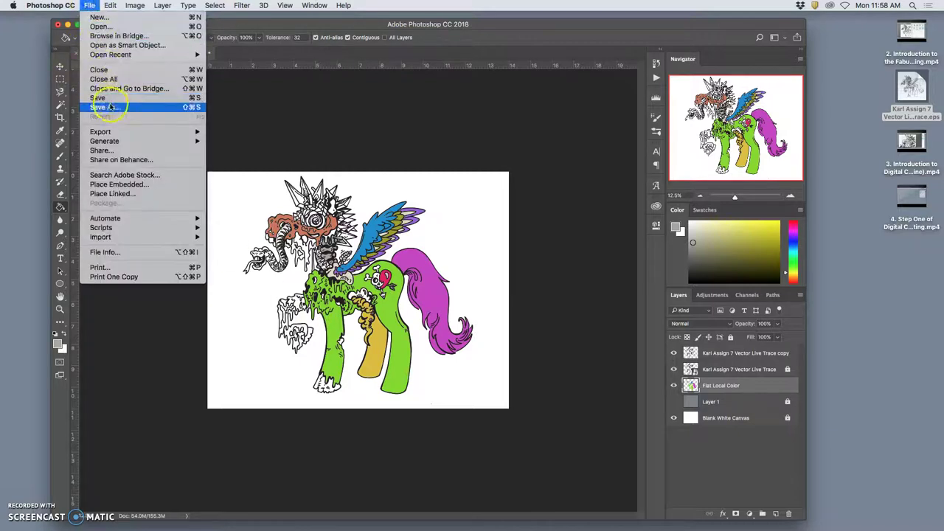
click(236, 148)
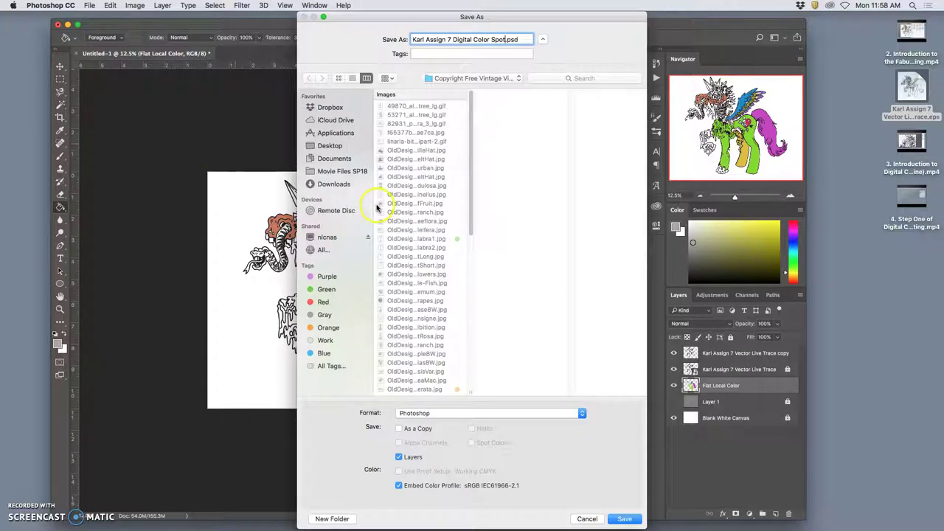
key(super+shift+d)
click(624, 519)
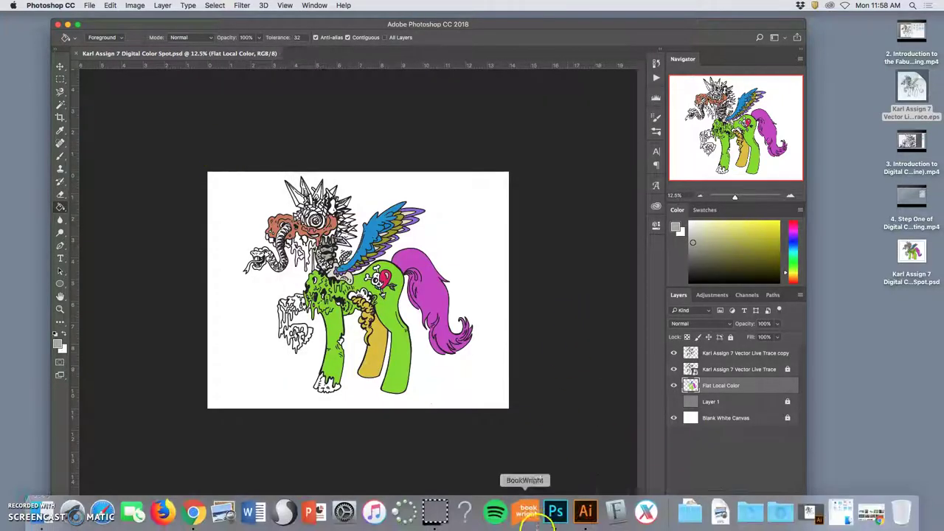
- Switch to Finder and open the color reference folder inside Assignment #7 of the Digital Art FA18 course folder
click(750, 513)
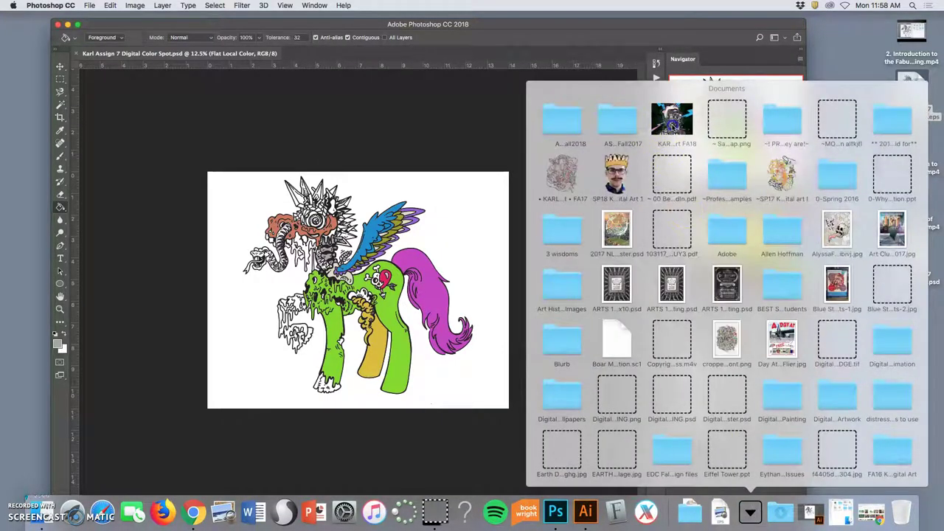
click(672, 122)
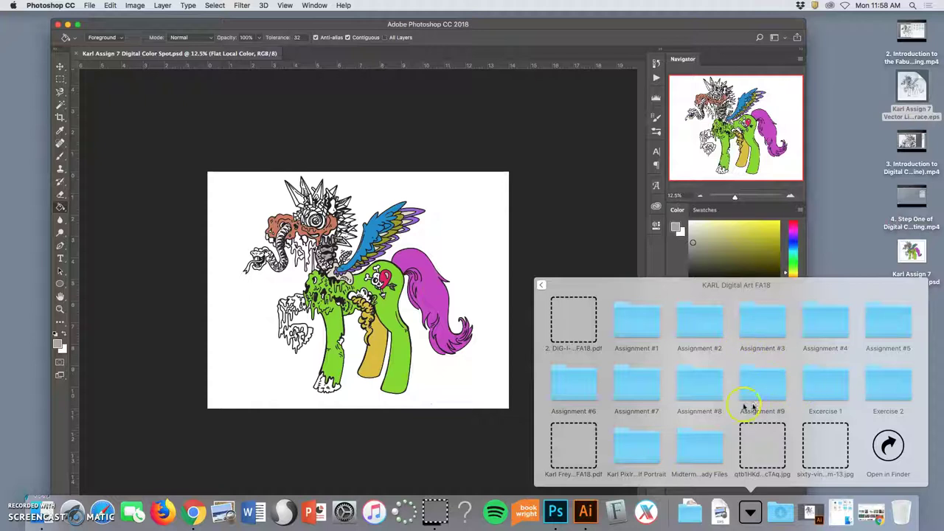
click(634, 391)
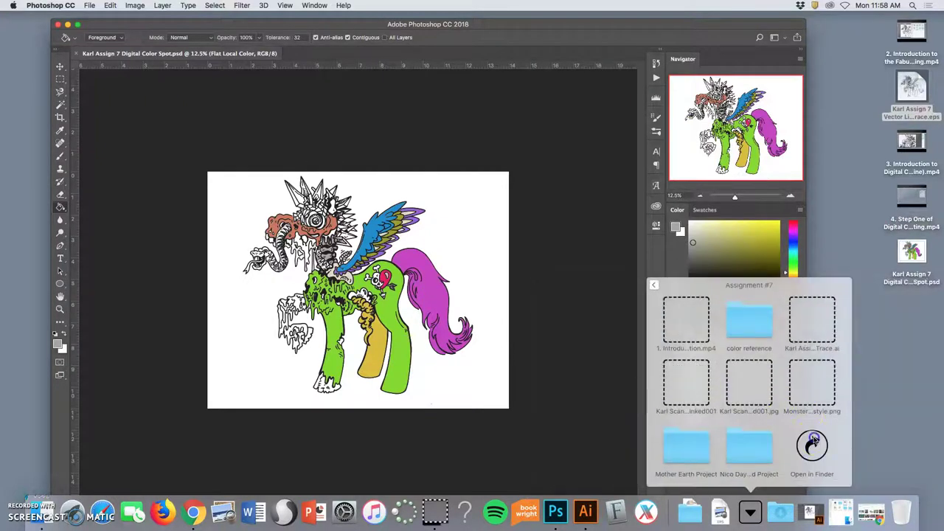
click(812, 444)
double_click(703, 240)
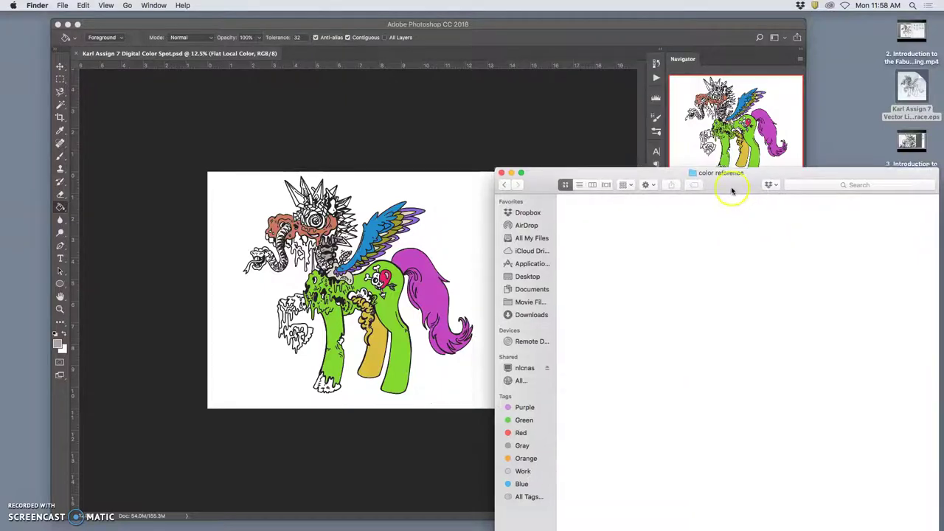
drag(727, 190, 573, 89)
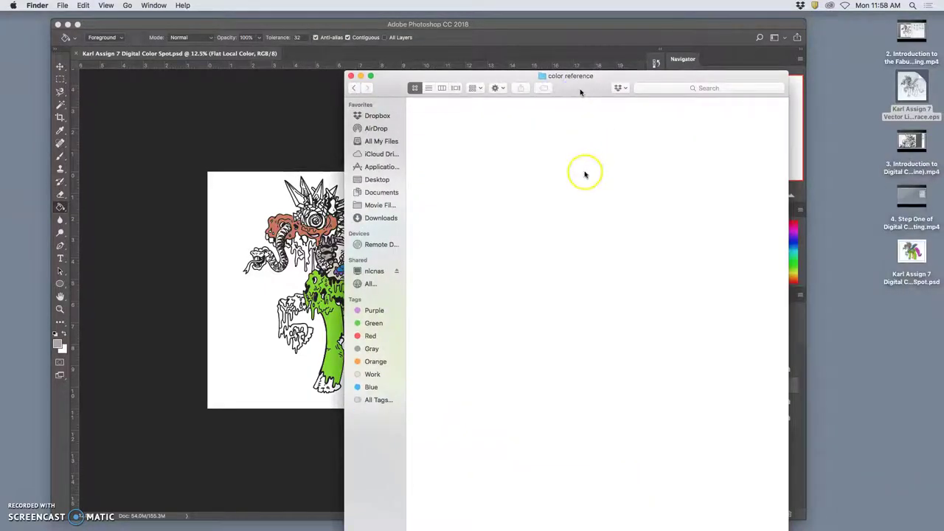
click(351, 76)
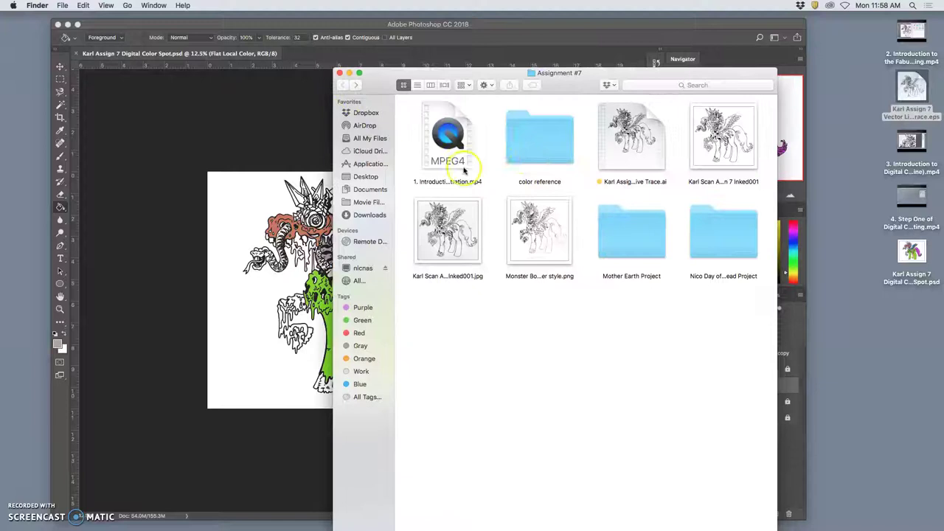
double_click(531, 155)
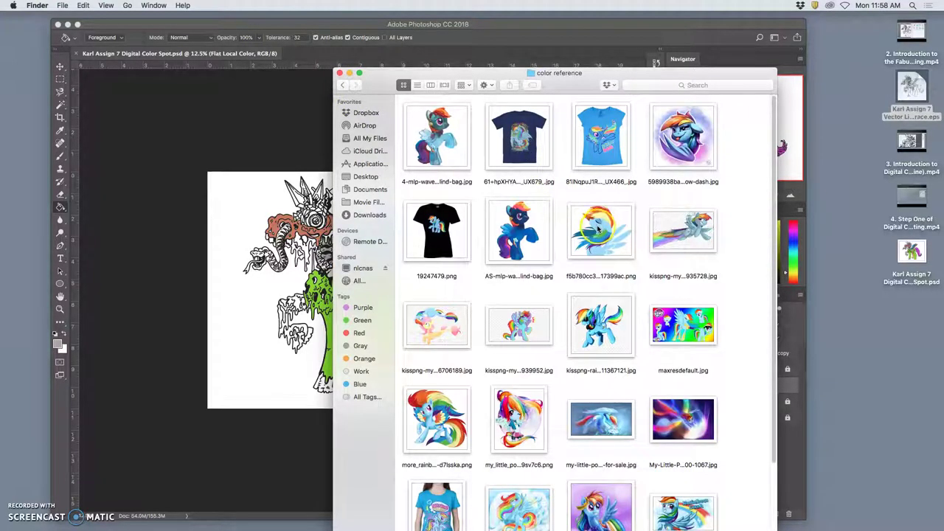
- Look through the reference images and view the closed-eye rainbow pony profile and the flying pony with the rainbow trail in Preview
scroll(598, 223, down, 5)
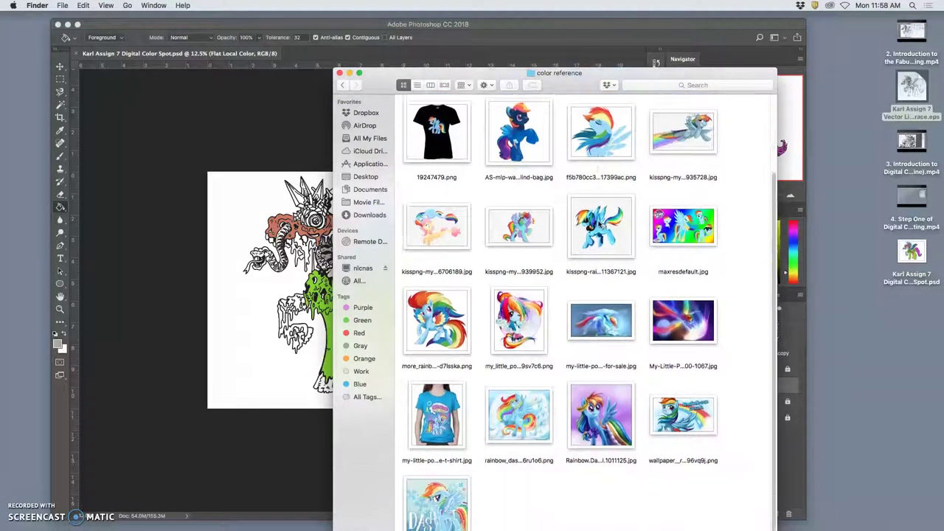
scroll(611, 229, up, 5)
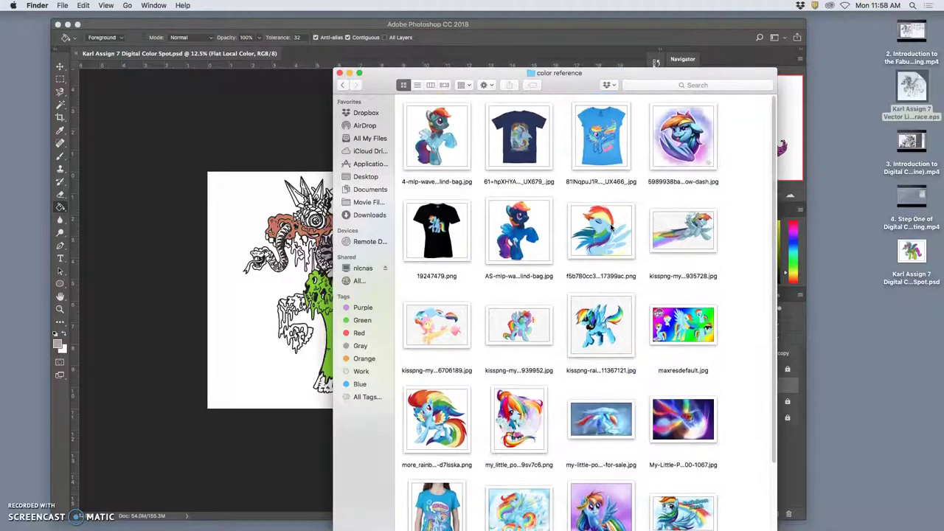
click(603, 238)
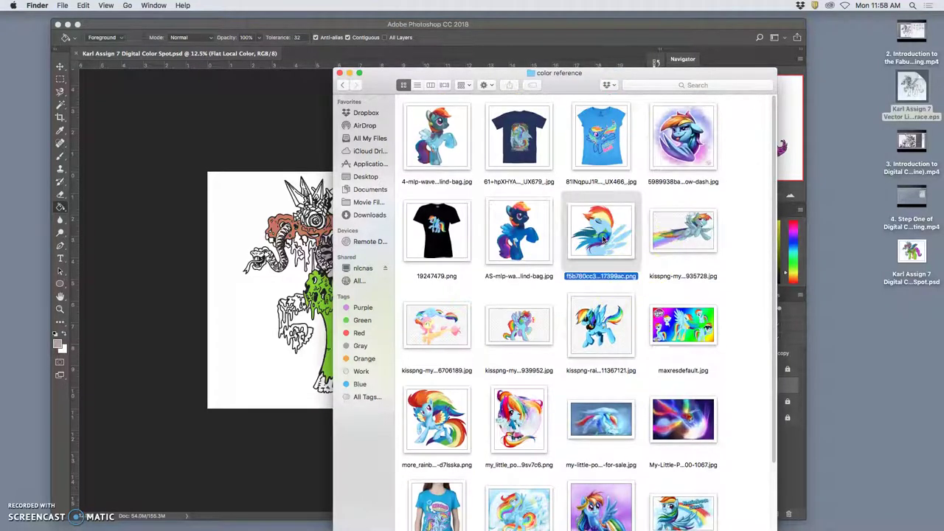
double_click(604, 238)
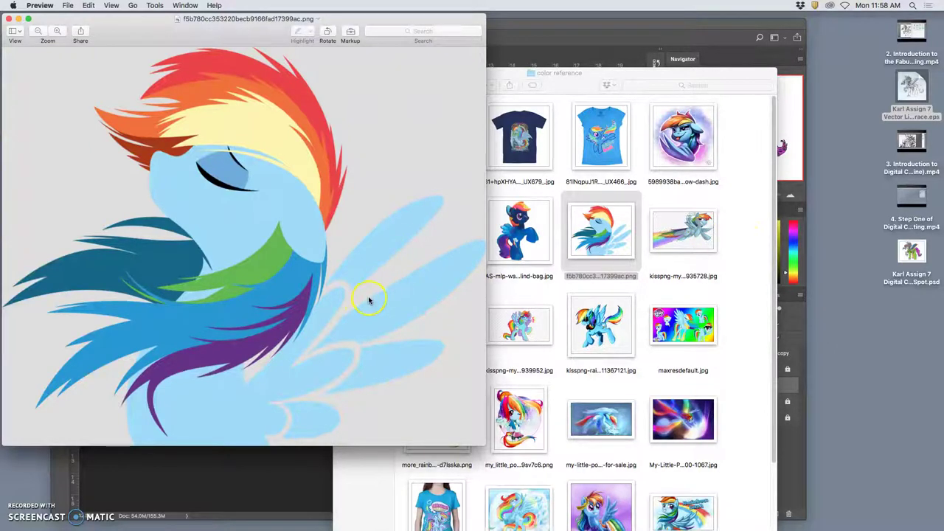
double_click(698, 241)
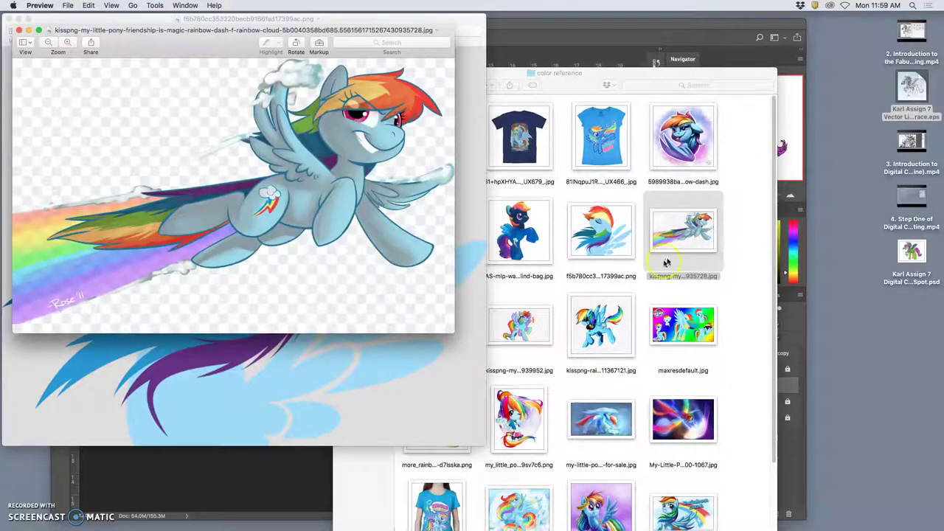
- View Rainbow.Dash.full.1011125.jpg from the color reference folder to study its painted colours, and close it again
click(657, 283)
scroll(633, 295, down, 3)
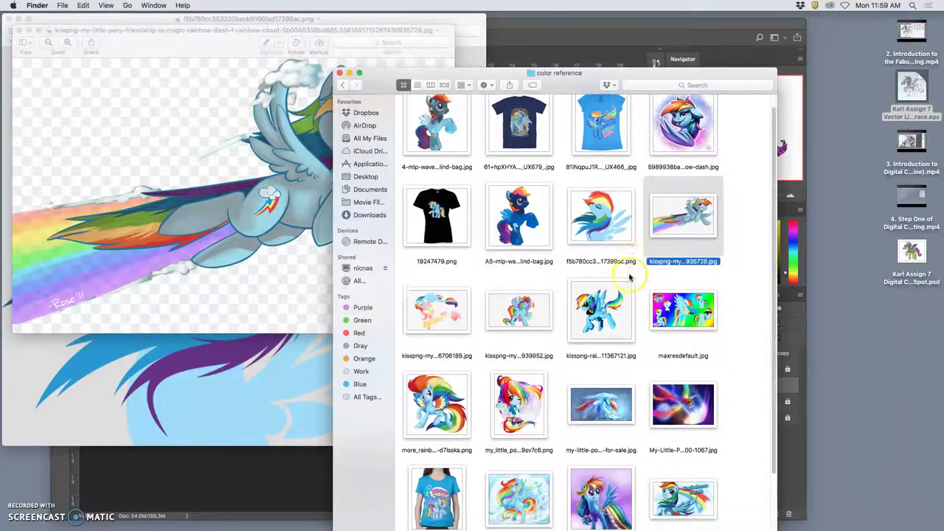
scroll(634, 414, down, 2)
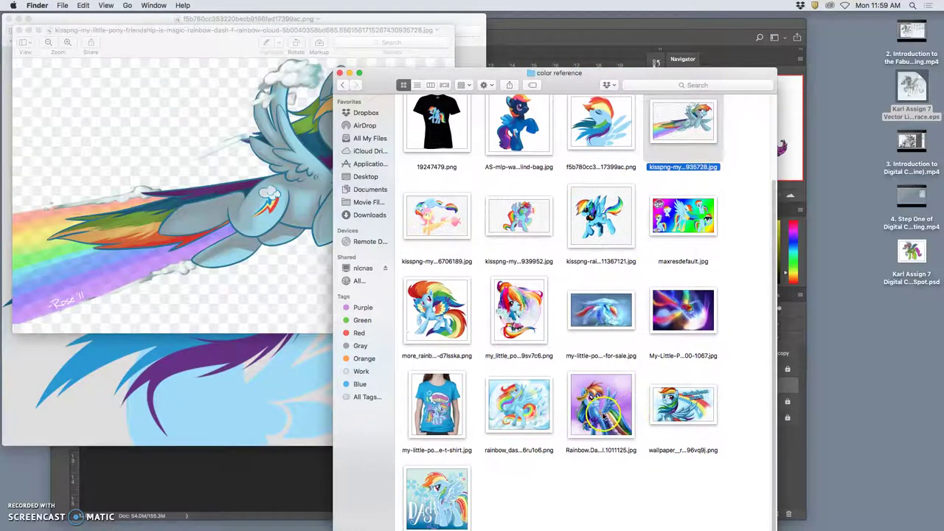
double_click(603, 406)
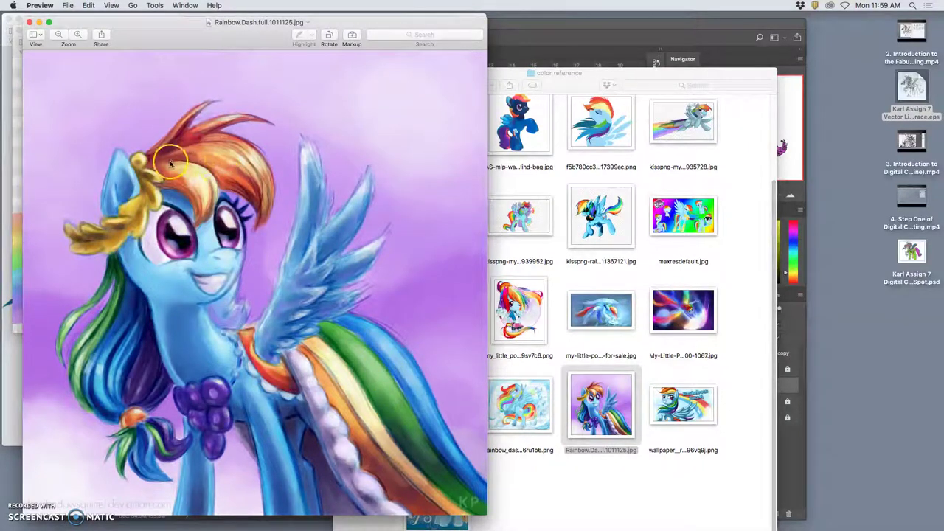
click(30, 23)
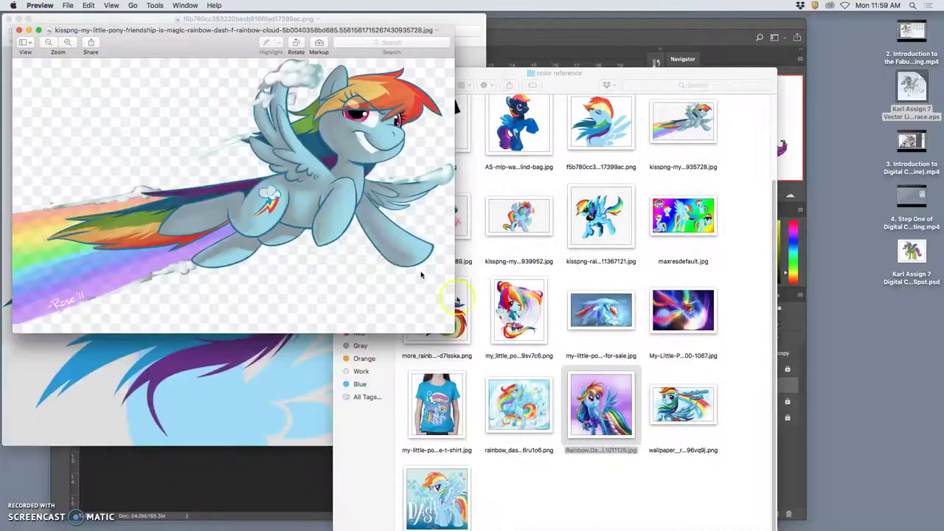
- View the fan-art image of the pony with glowing lightning hooves, and close all the open reference previews
click(600, 325)
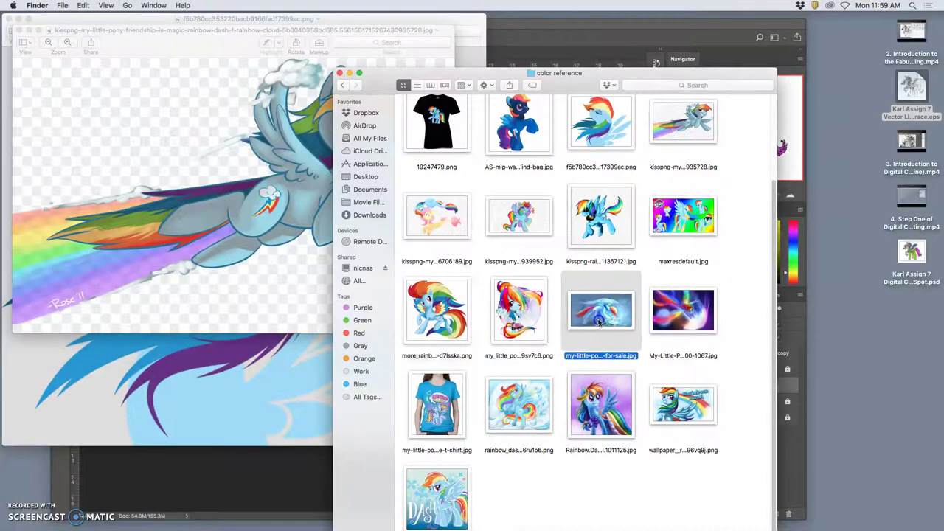
double_click(599, 322)
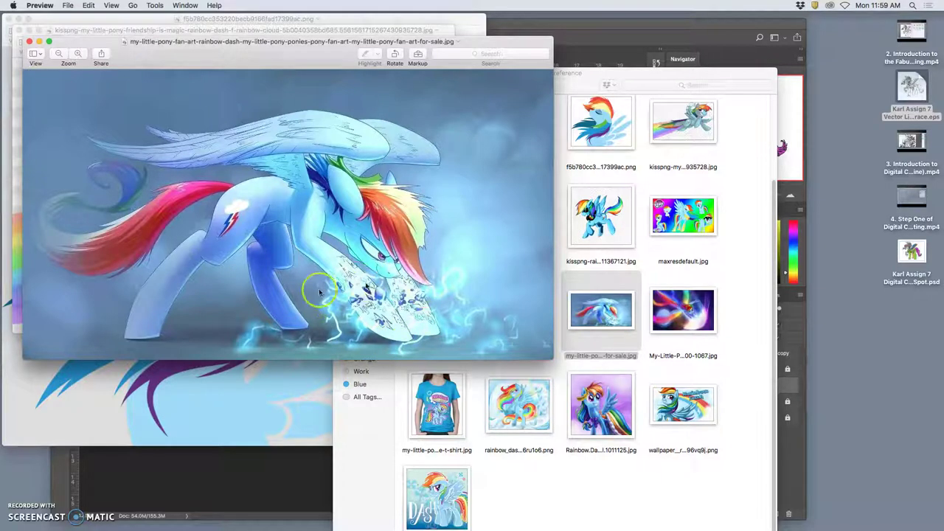
click(28, 42)
click(17, 30)
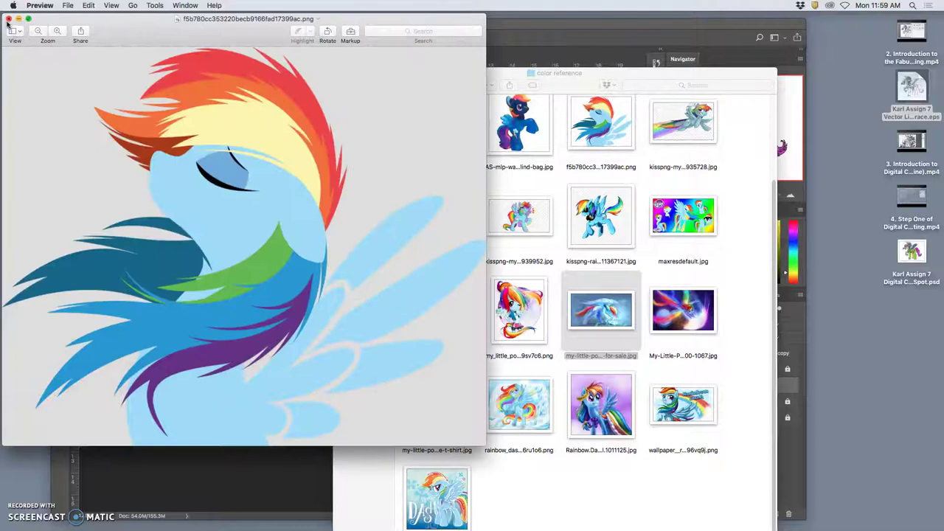
click(8, 19)
- View the wave-8 and wave-7 Rainbow Dash blind-bag toy photos to compare their colours, and close both previews
scroll(480, 237, up, 3)
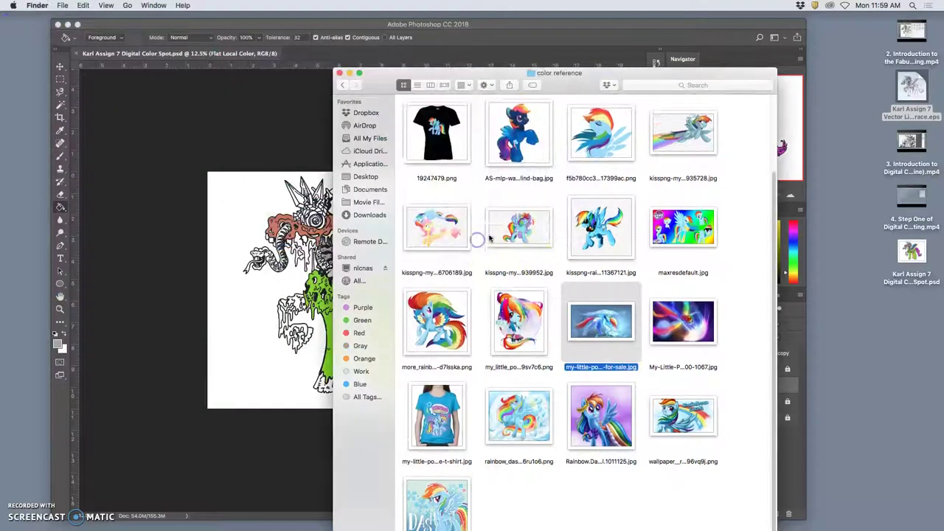
double_click(495, 225)
click(415, 229)
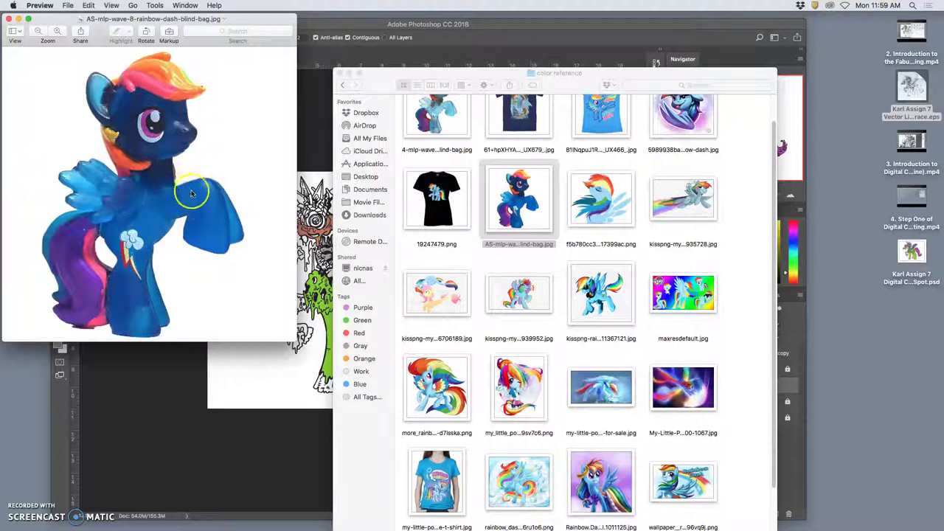
scroll(429, 193, up, 2)
double_click(423, 164)
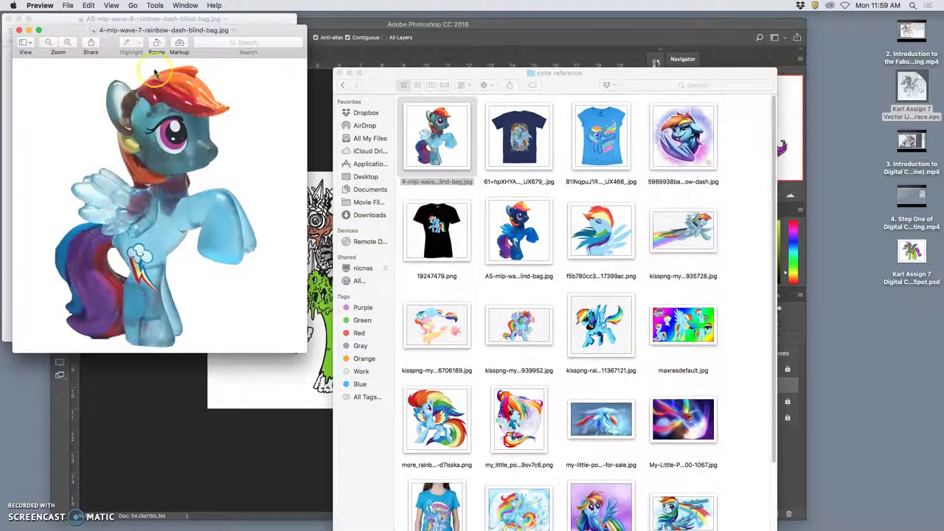
click(18, 30)
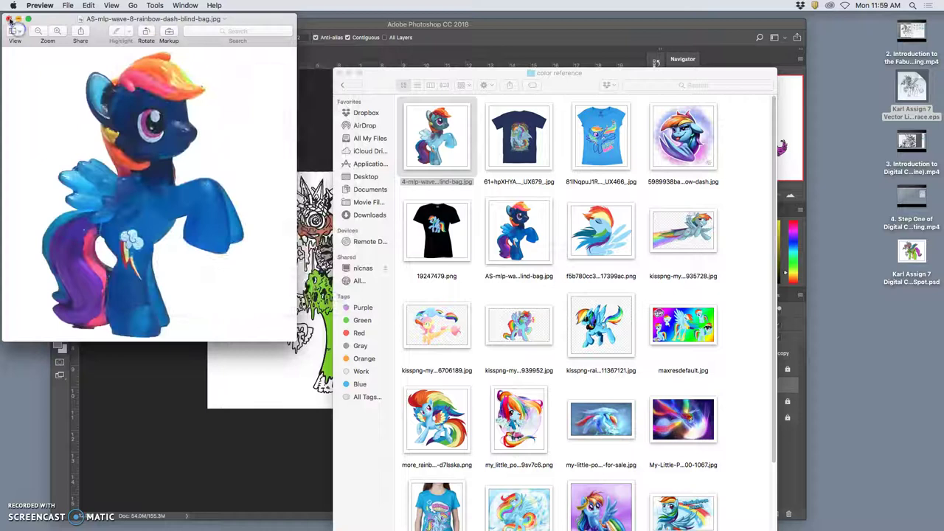
click(9, 19)
- Open the wave-7 and wave-8 Rainbow Dash blind-bag toy photos from the color reference folder together in Photoshop
click(447, 166)
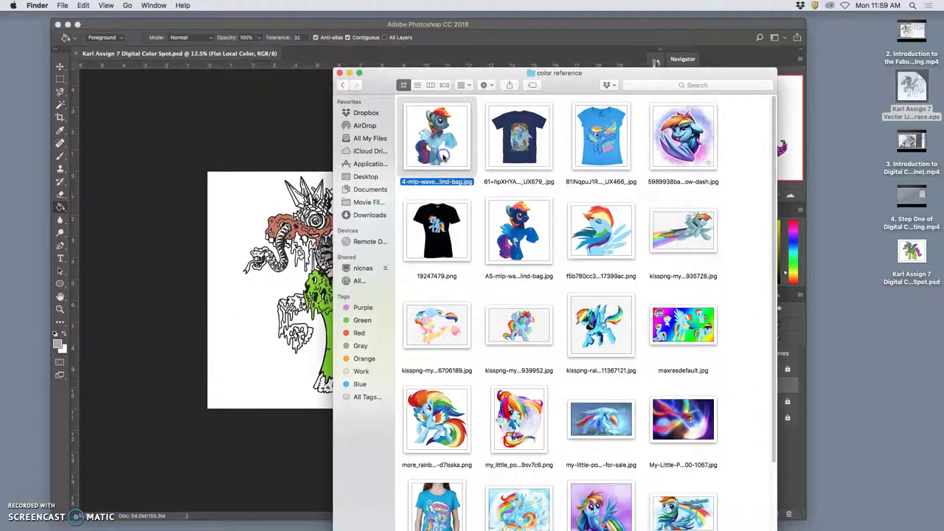
super+click(520, 217)
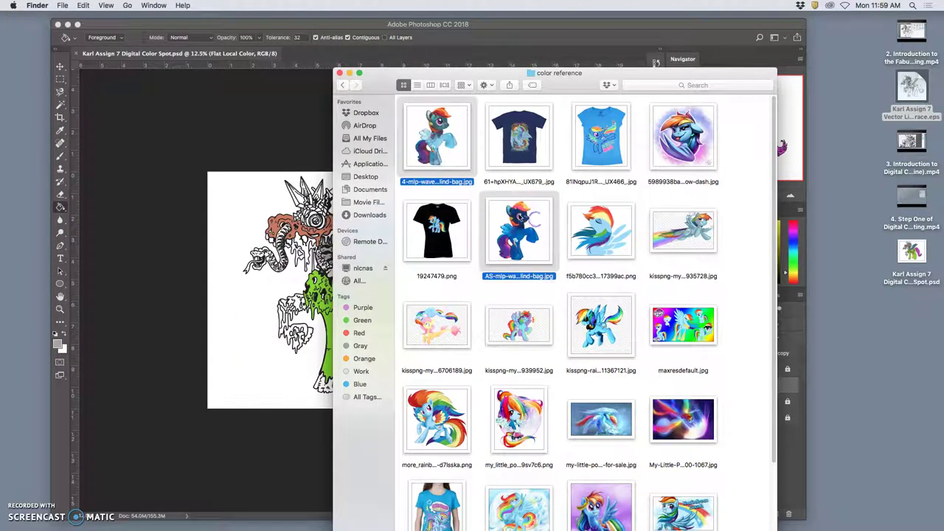
right_click(517, 216)
mouse_move(553, 248)
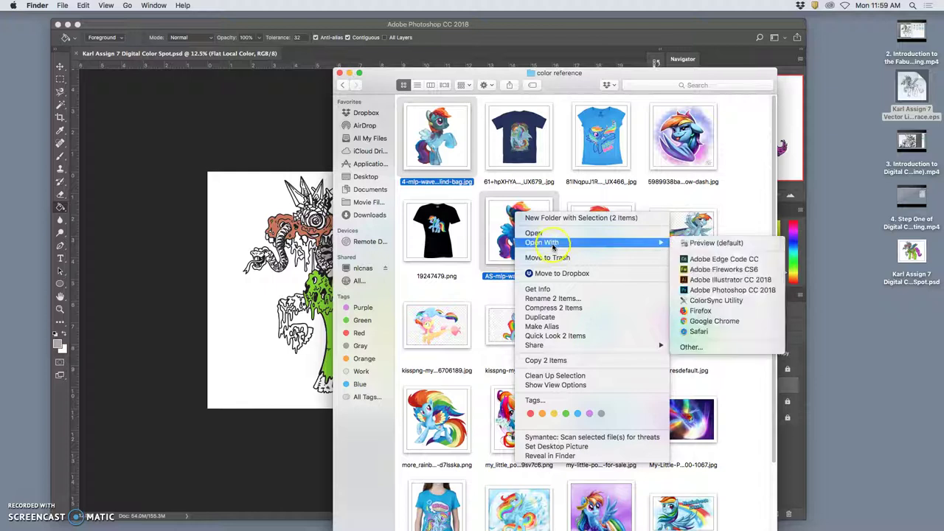
click(701, 290)
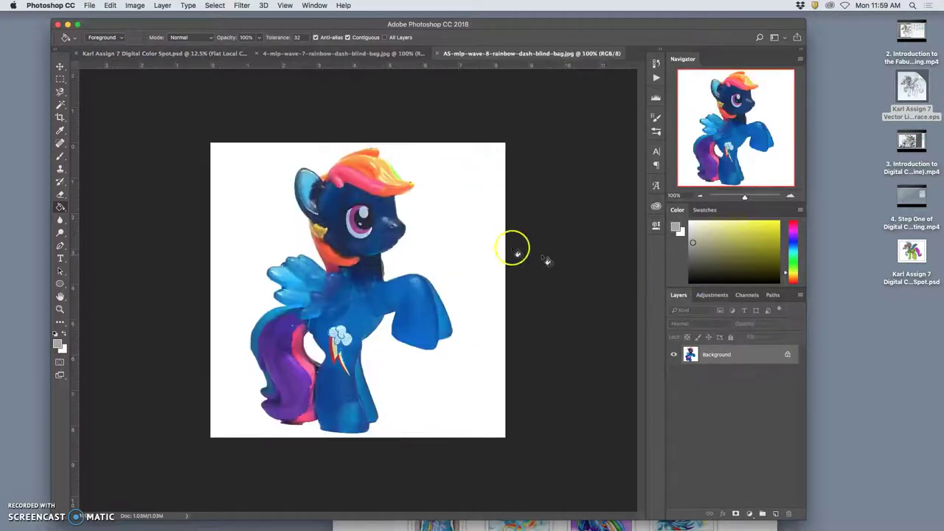
- Look through the three open documents and arrange the pony artwork and both toy photos as 3-up Stacked
click(322, 55)
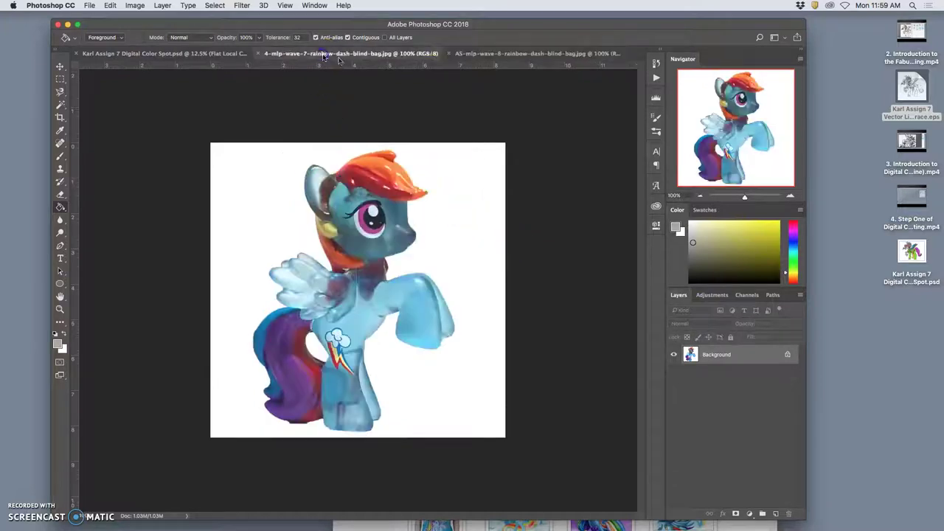
click(184, 53)
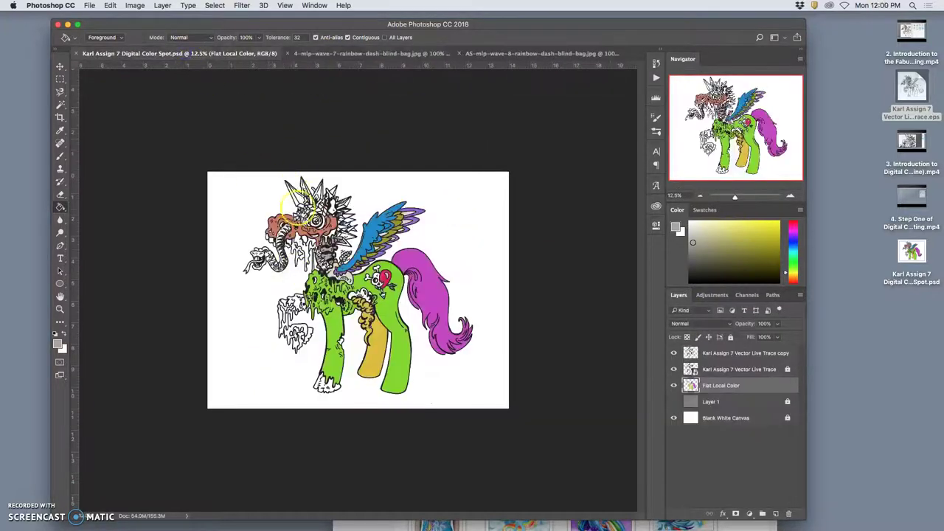
click(310, 54)
click(470, 53)
click(225, 53)
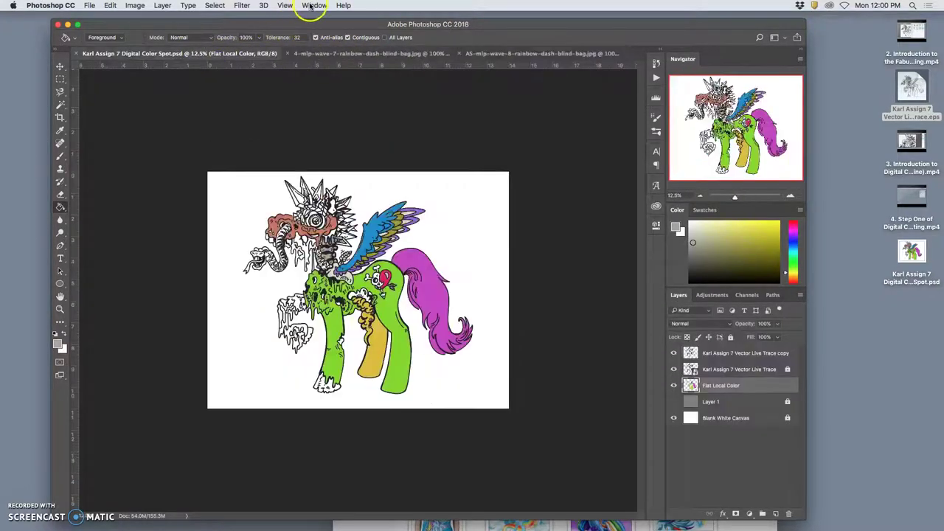
click(313, 5)
mouse_move(320, 17)
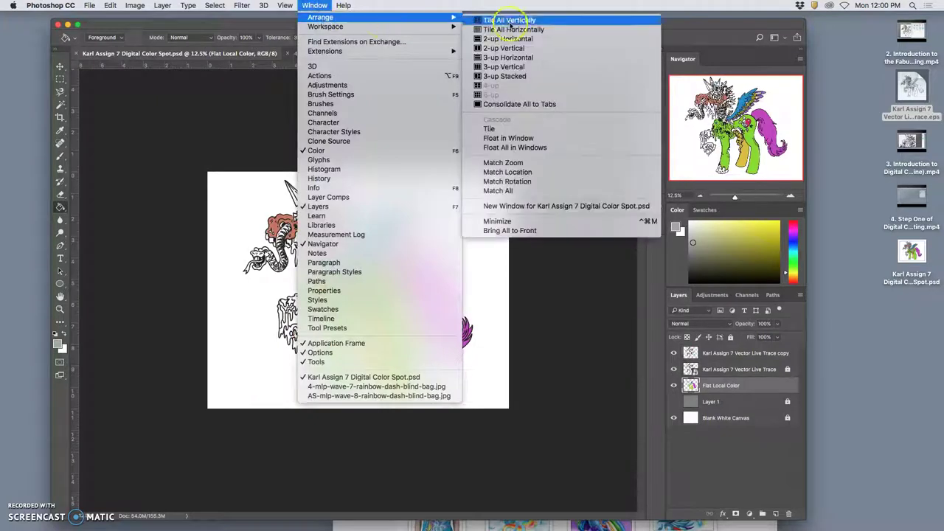
click(505, 77)
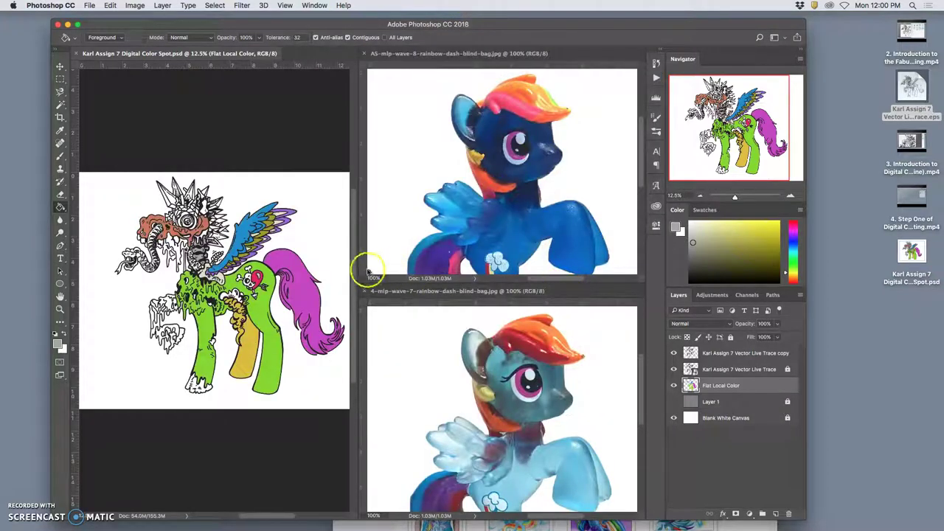
- Zoom both toy photos out to 50% and widen the artwork's pane so the photos sit in a narrow column
drag(361, 267, 466, 270)
click(569, 53)
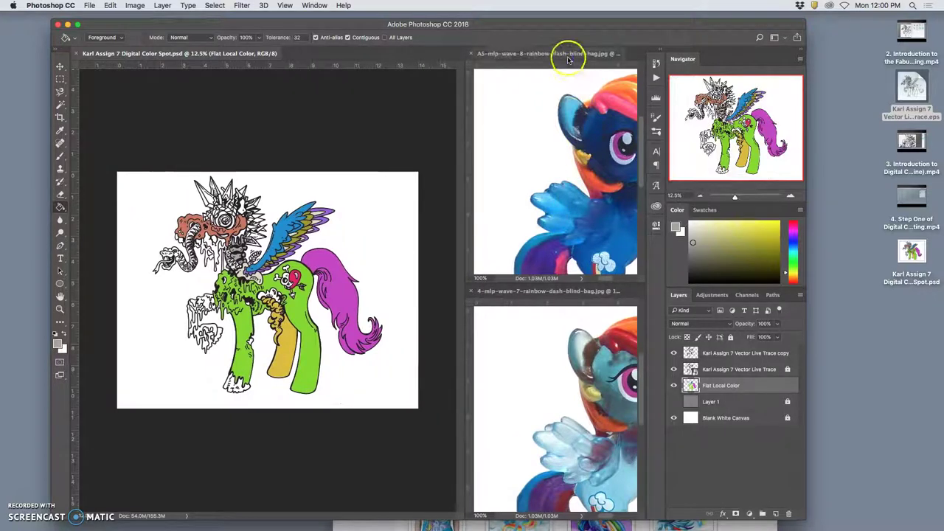
scroll(582, 136, down, 3)
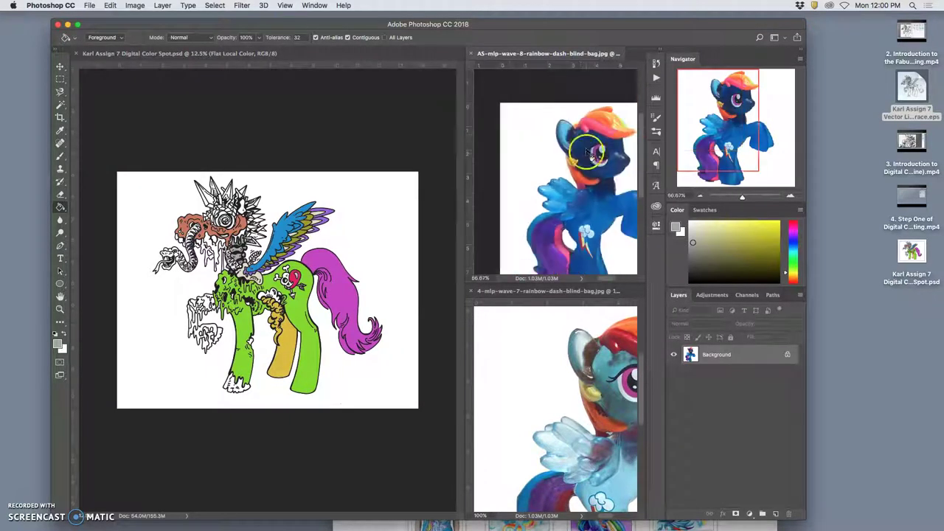
scroll(590, 158, up, 2)
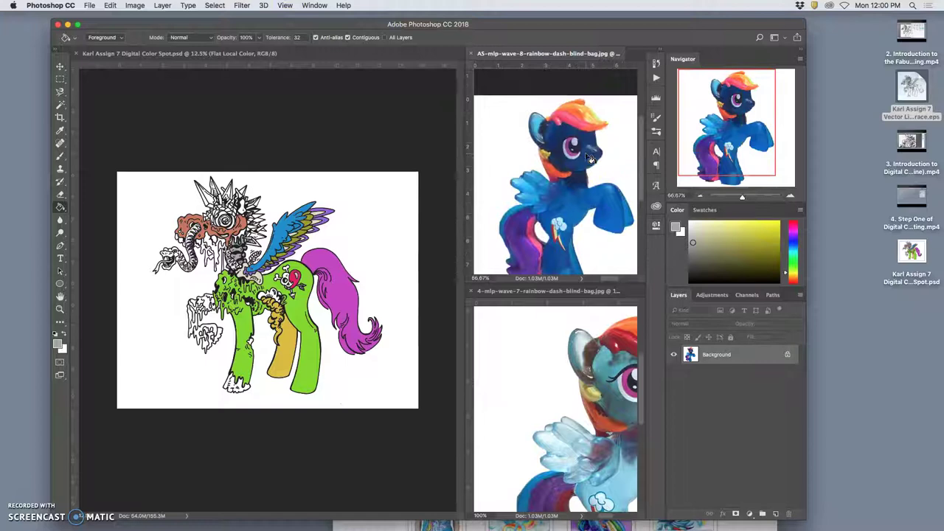
key(super+minus)
click(594, 339)
key(super+minus)
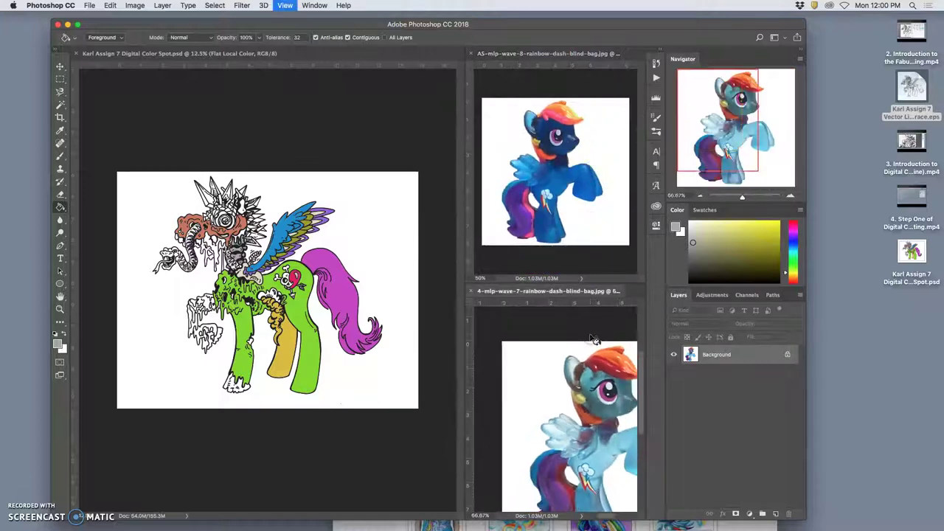
key(super+minus)
drag(468, 309, 515, 310)
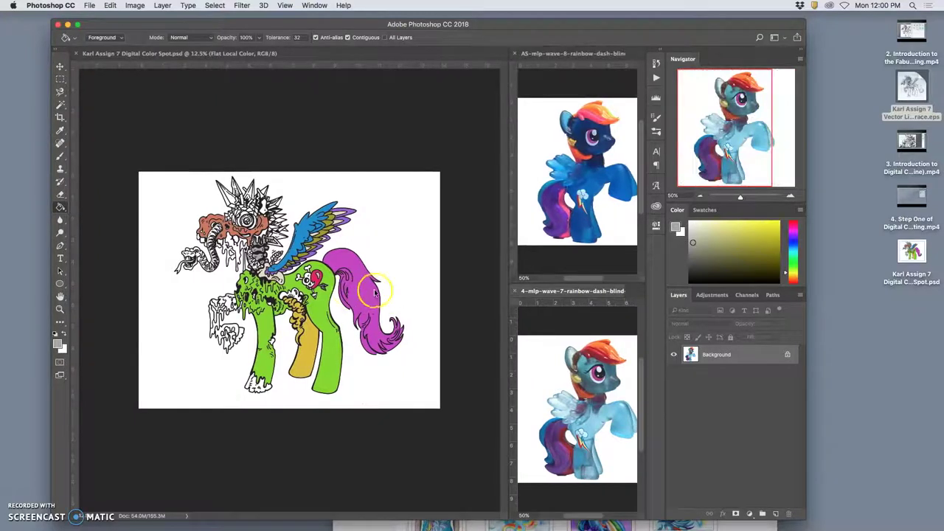
- Select the ring around the creature's eye from the line art and fill it on Flat Local Color with pink sampled from the wave-7 toy's eye
click(219, 53)
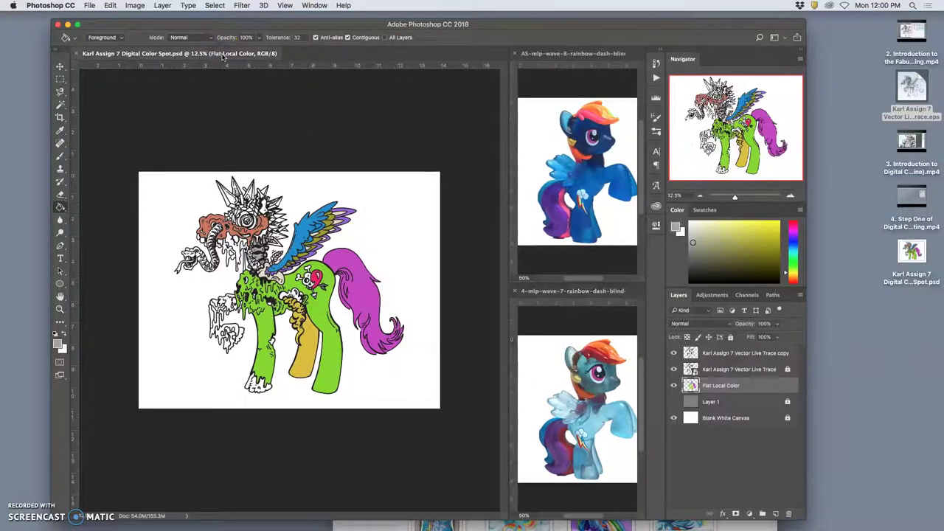
key(super+plus)
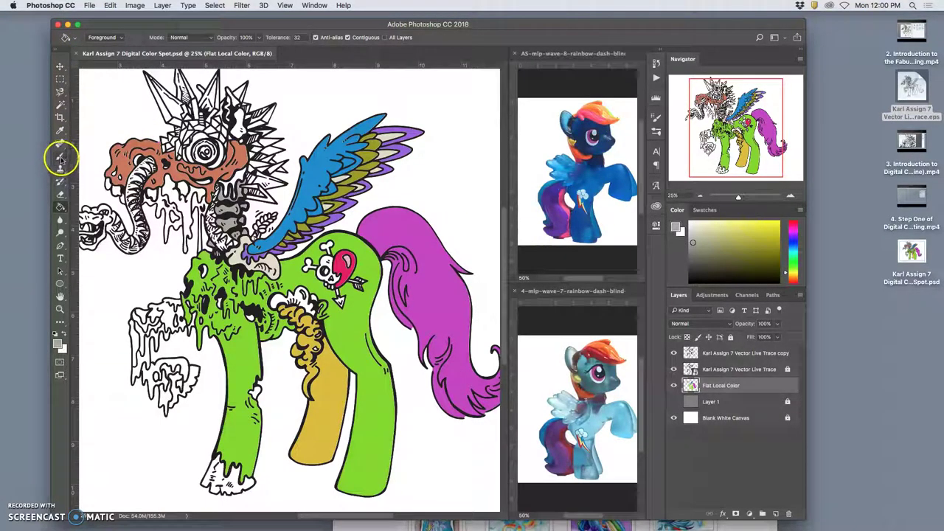
click(60, 104)
click(727, 369)
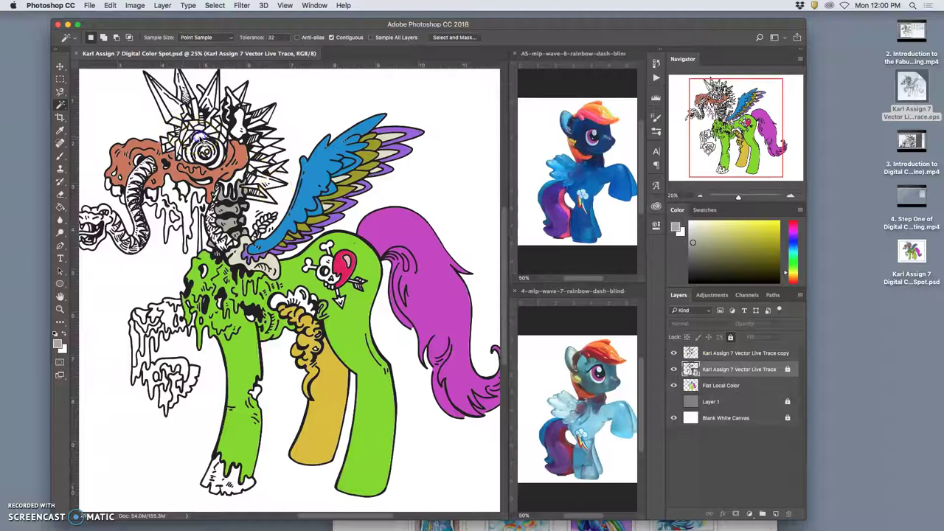
shift+click(221, 152)
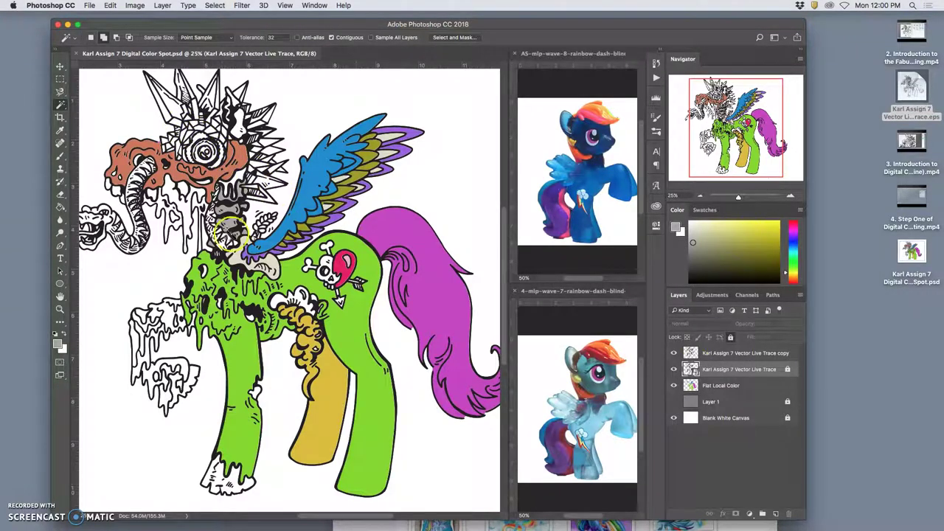
click(715, 385)
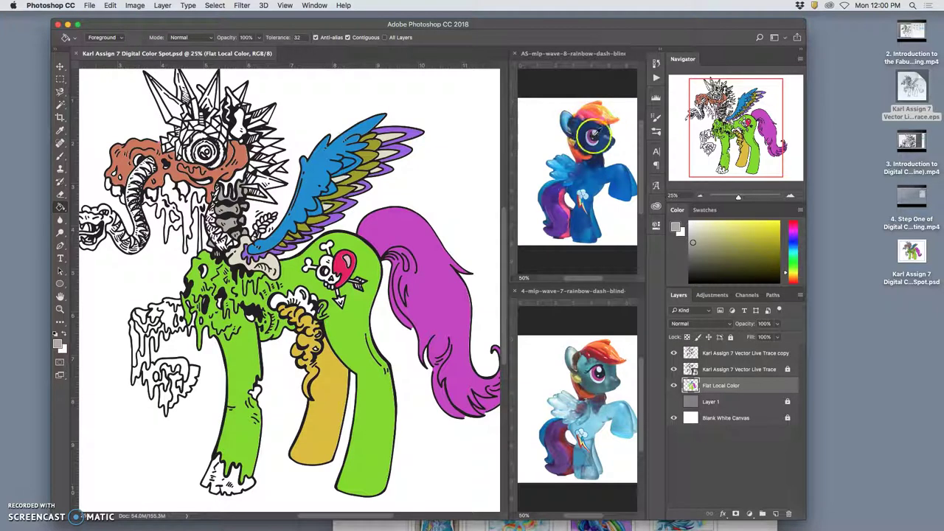
click(590, 138)
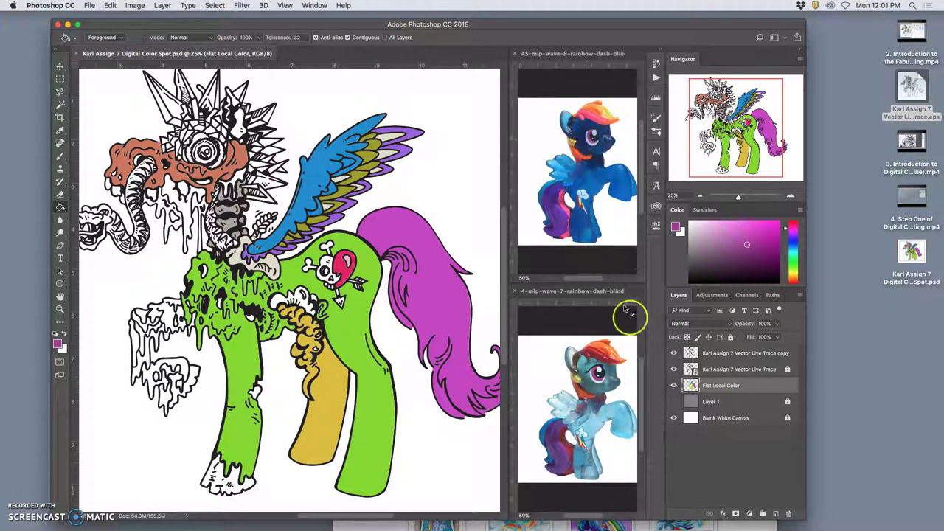
click(599, 367)
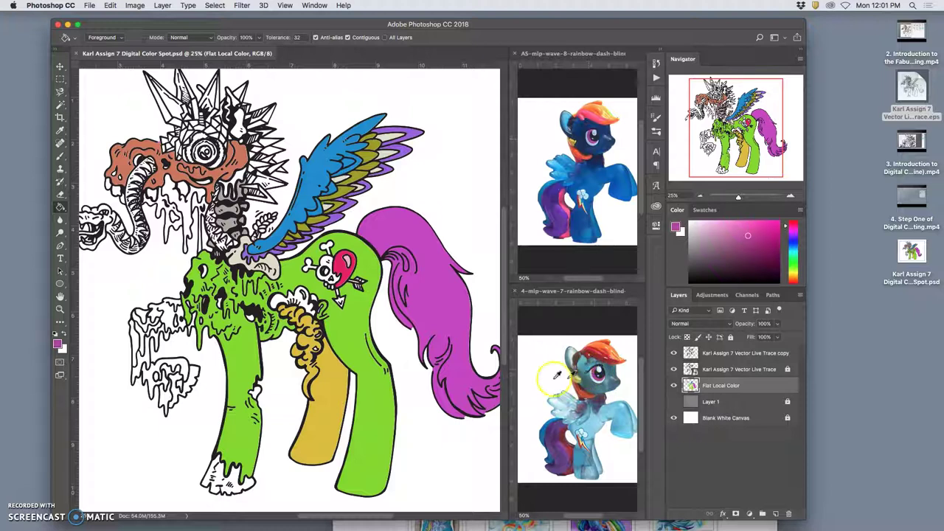
click(208, 284)
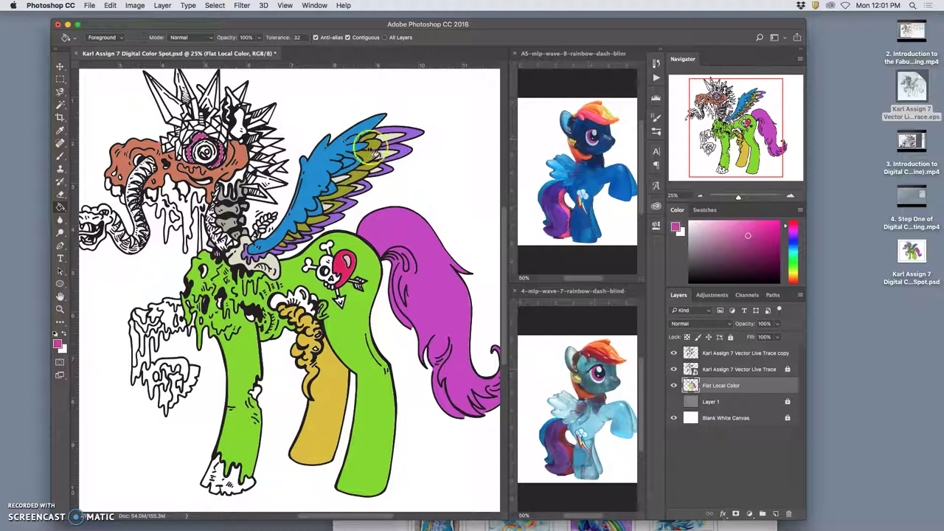
- Sample pale yellow beside the wave-7 toy's ear and fill the snake trunk's segments with it on the Flat Local Color layer
alt+click(580, 376)
alt+click(580, 375)
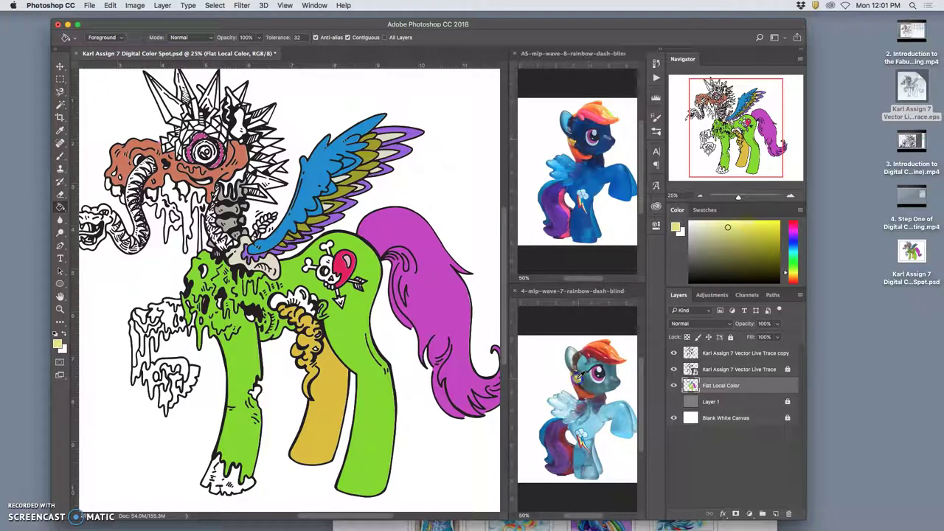
click(60, 104)
click(707, 370)
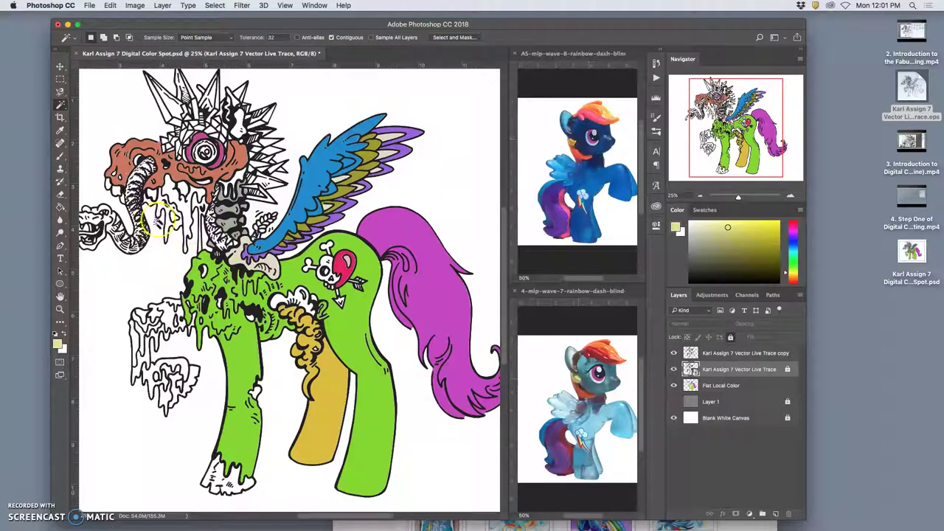
click(60, 206)
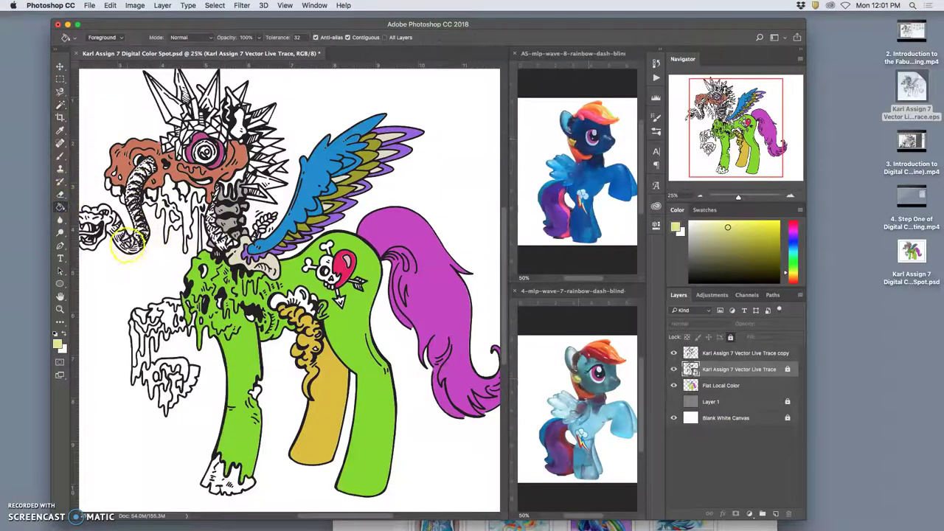
click(713, 386)
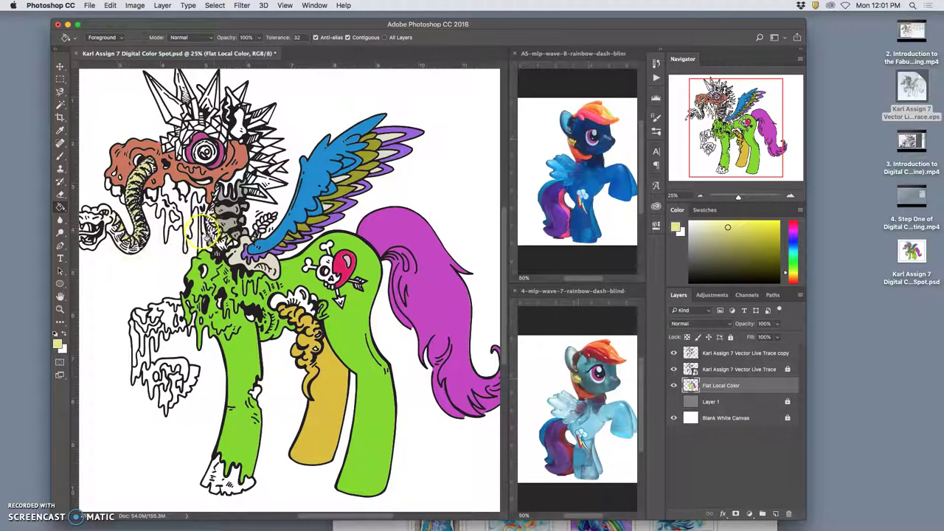
- Show the gray Layer 1 backdrop and delete the duplicate Karl Assign 7 Vector Live Trace copy layer
click(674, 402)
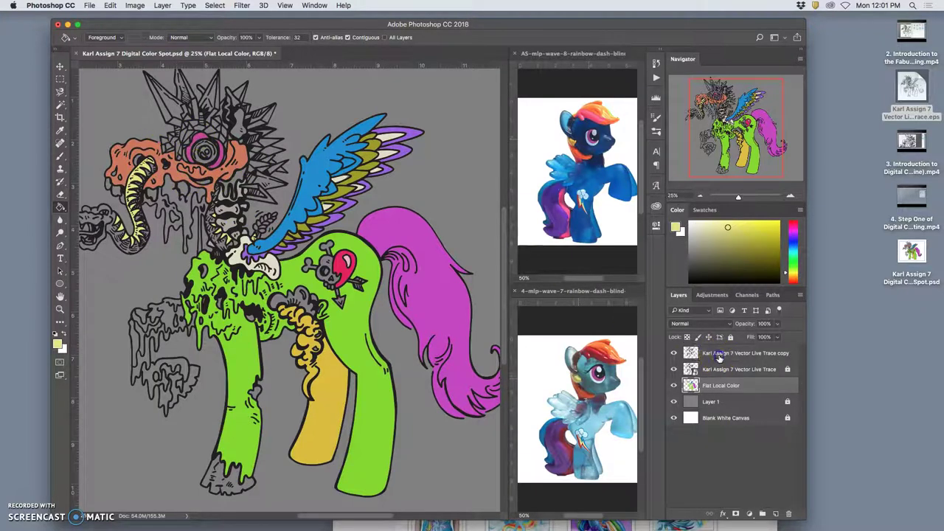
click(720, 355)
key(Delete)
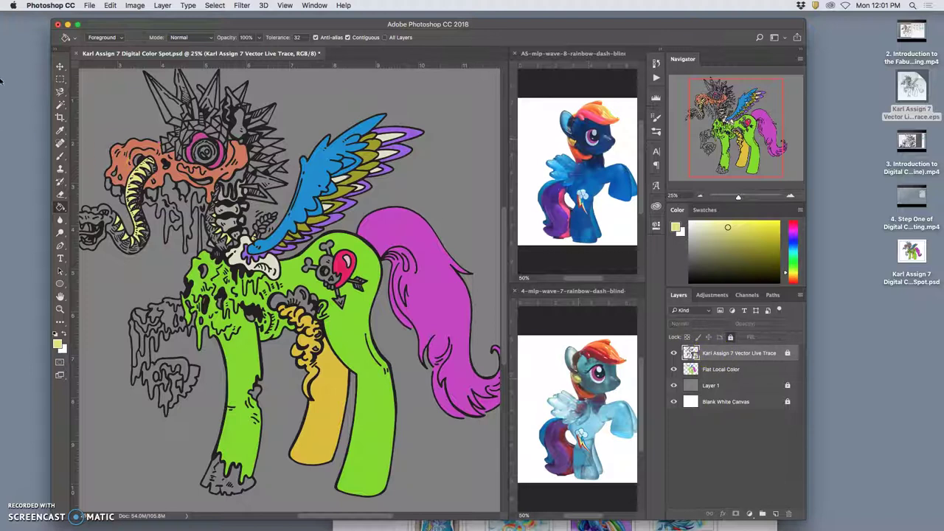
- Select the creature's melting face and recolour it on Flat Local Color, trying teal and then light blue sampled from the wave-7 toy
click(60, 104)
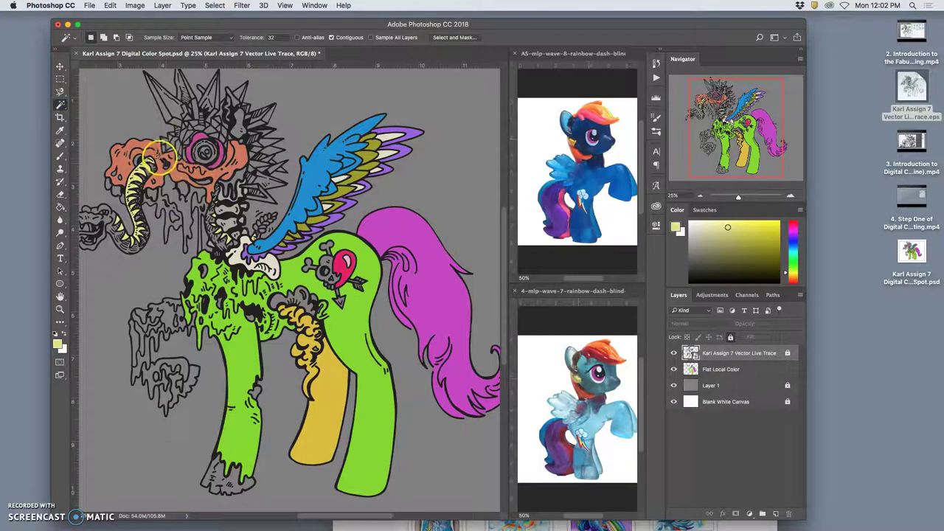
click(158, 157)
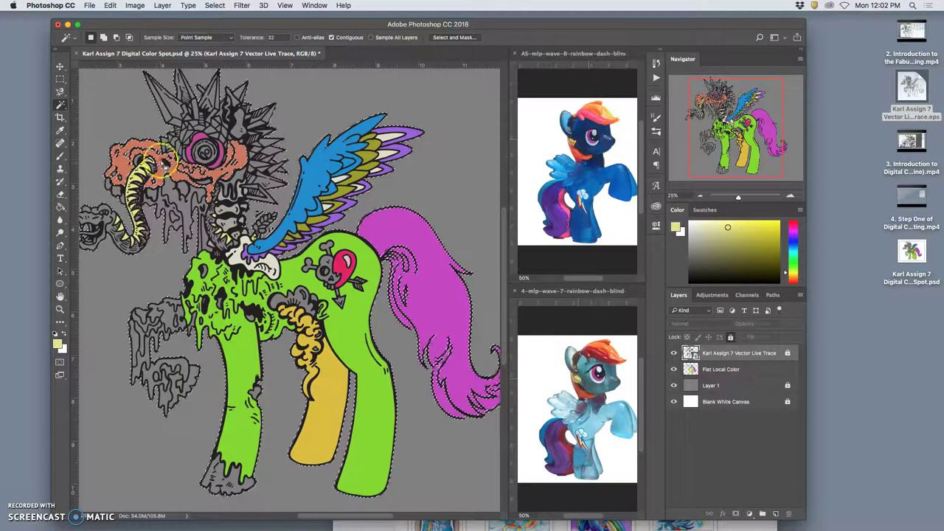
click(727, 369)
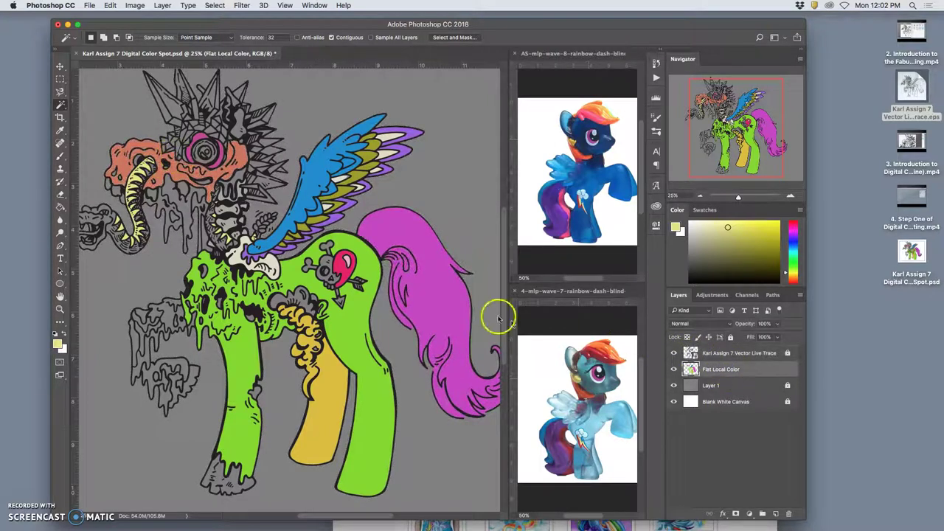
click(60, 208)
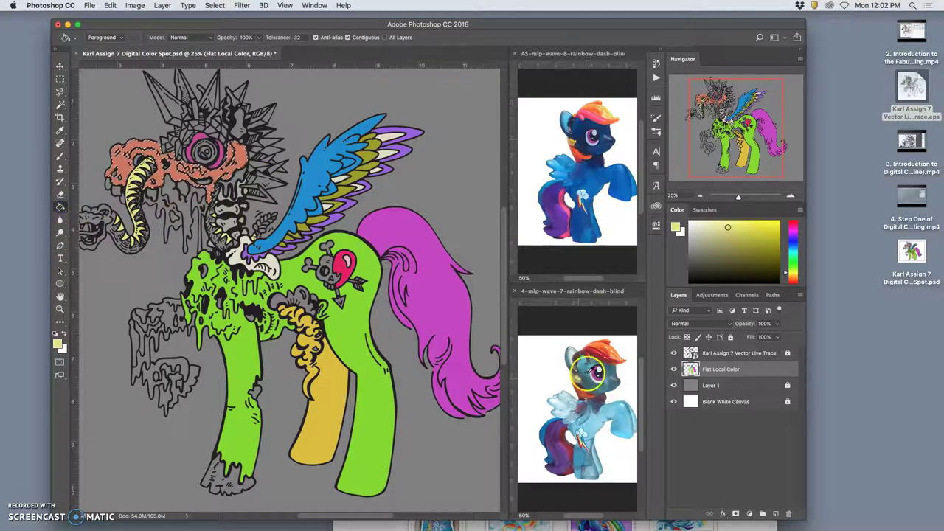
alt+click(591, 360)
click(119, 155)
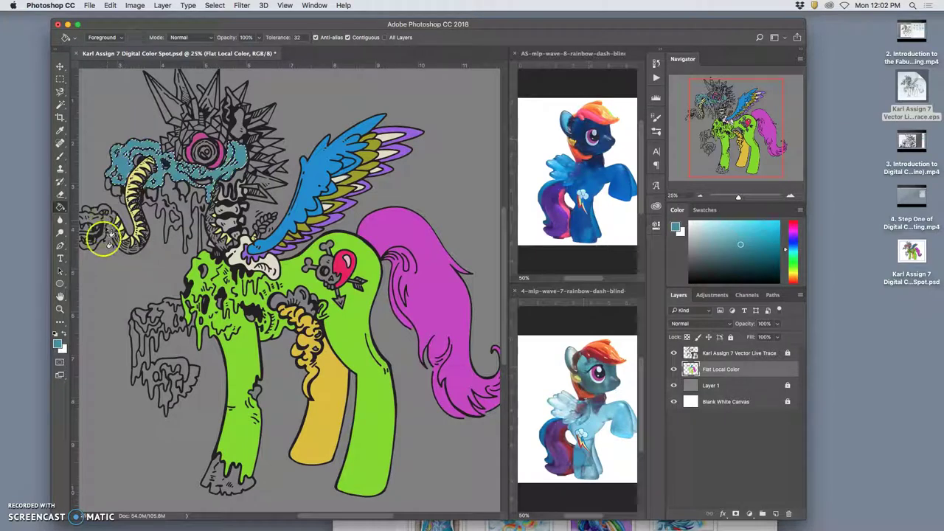
alt+click(601, 424)
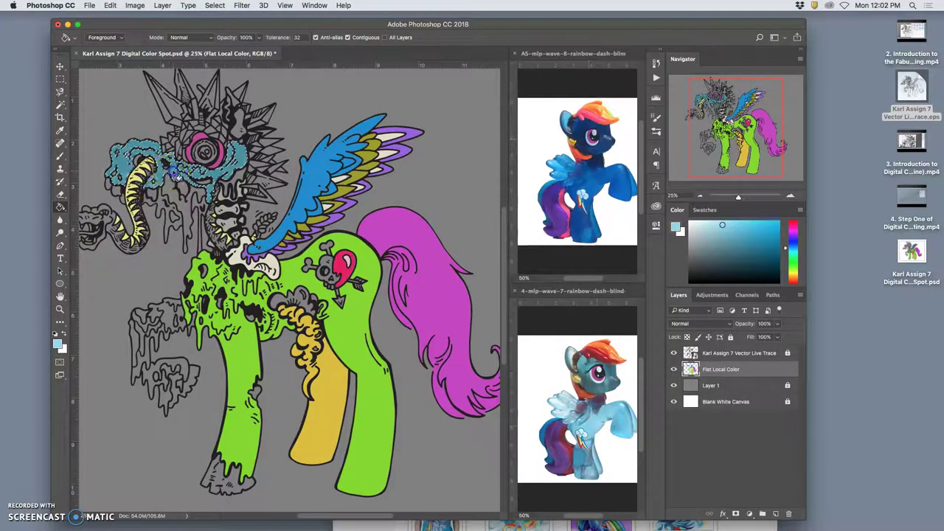
click(166, 171)
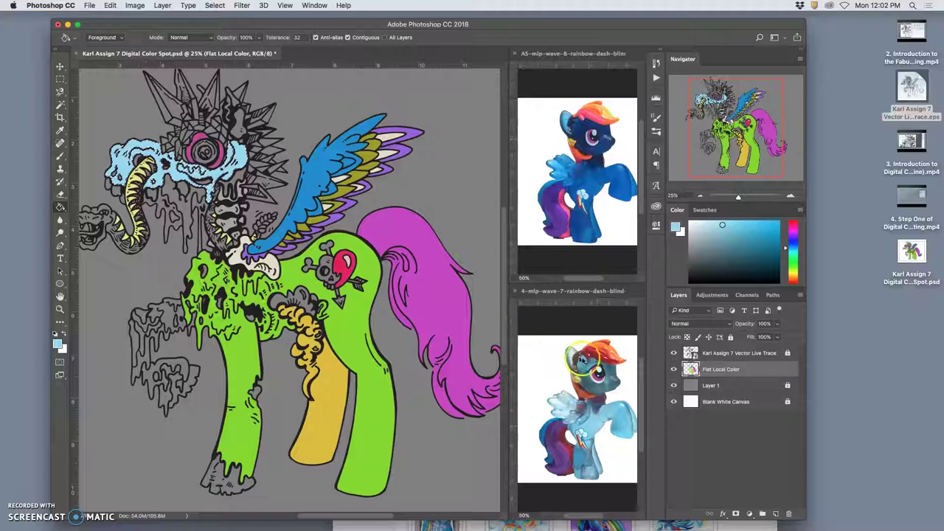
- Recolour the creature's melting face on Flat Local Color with the very pale blue sampled from the wave-7 toy's ear
alt+click(571, 360)
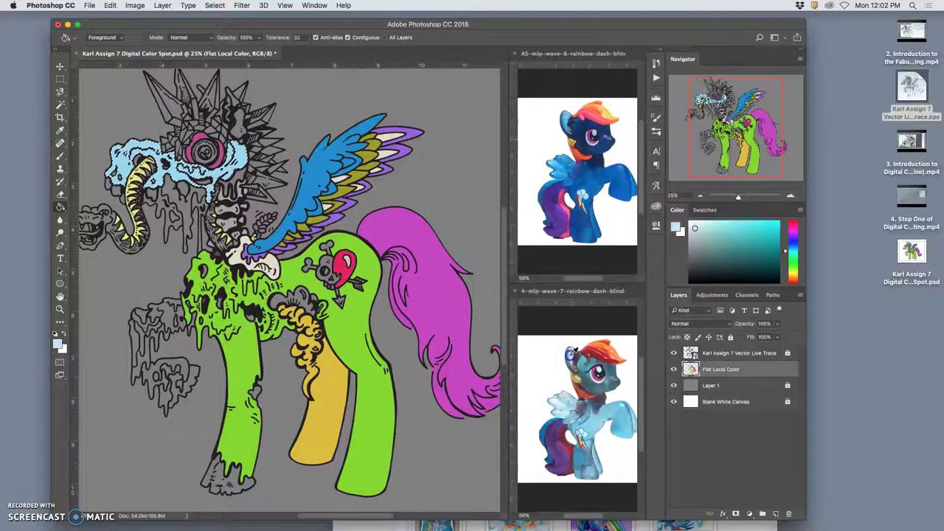
click(168, 186)
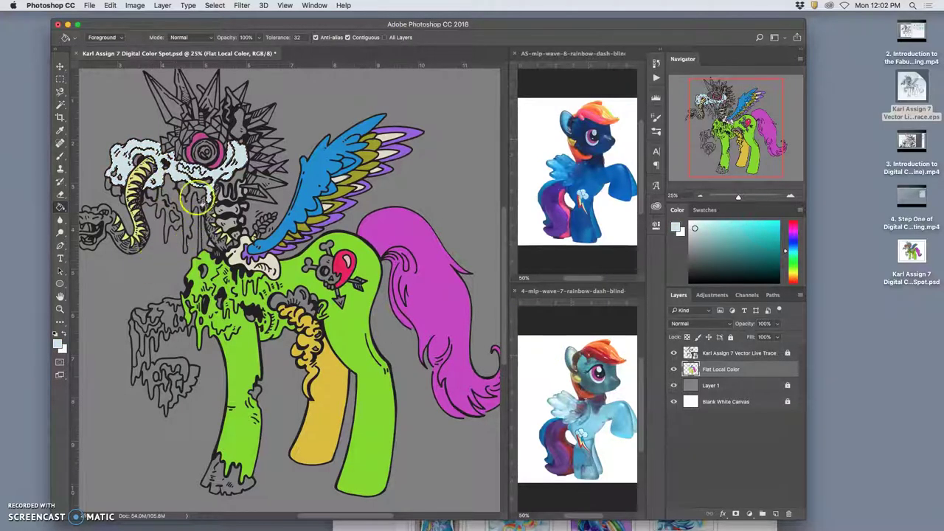
- Select the front drips, severed foreleg pieces, thigh opening and stray spike facets from the line art and fill them on Flat Local Color with the wave-8 toy's mane orange
click(61, 104)
click(180, 205)
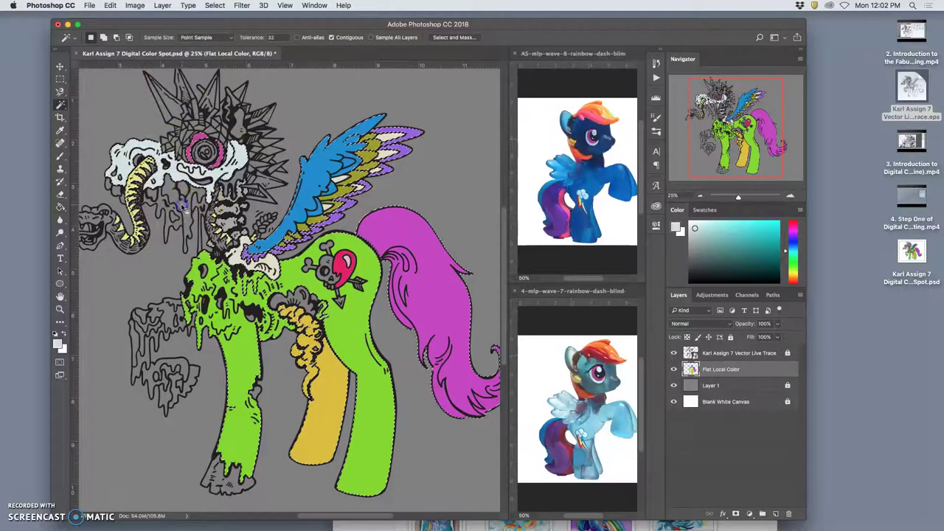
click(714, 355)
click(171, 190)
click(183, 206)
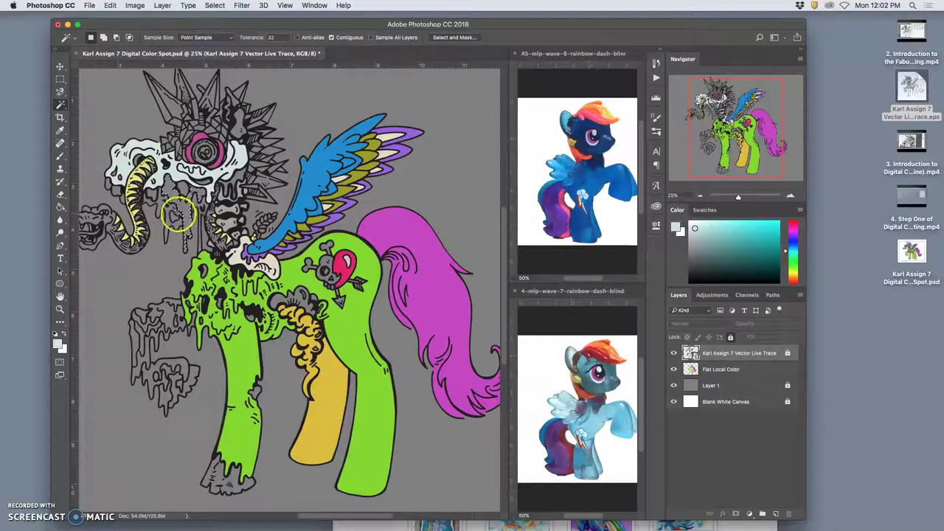
shift+click(245, 233)
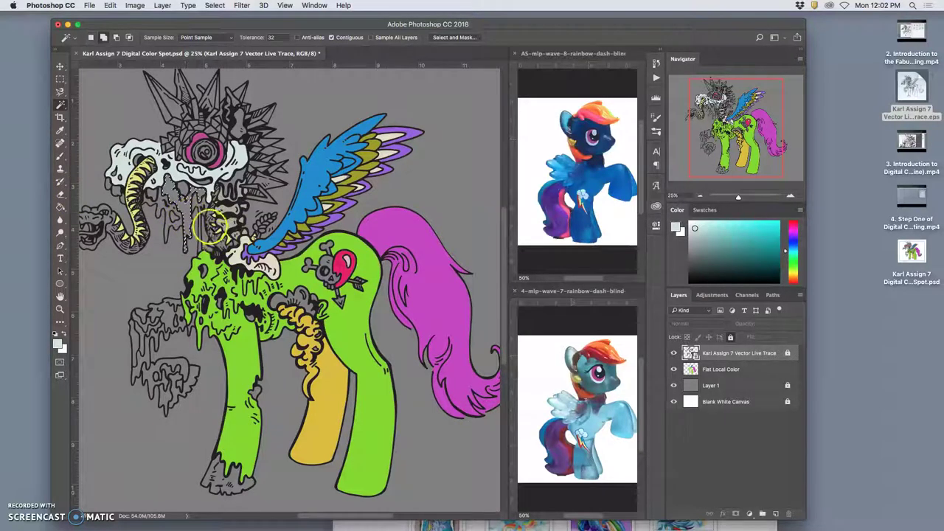
shift+click(143, 339)
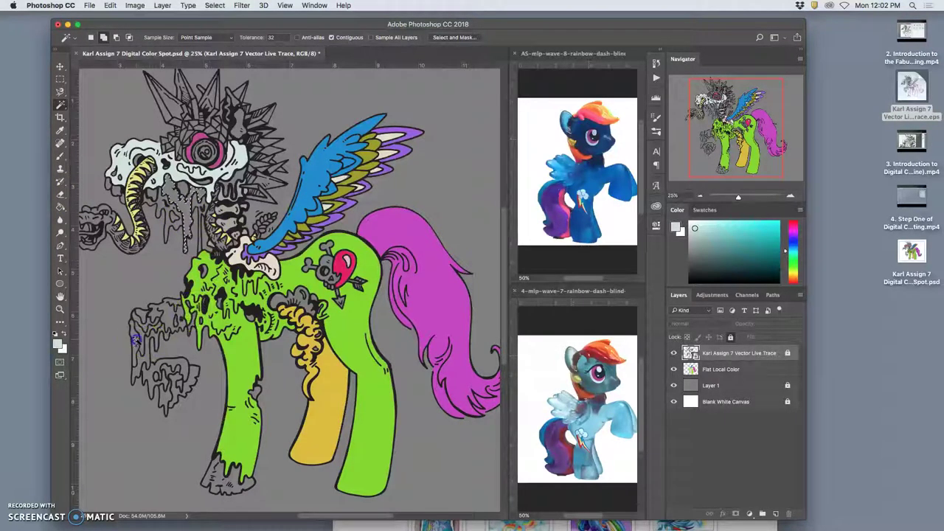
shift+click(163, 318)
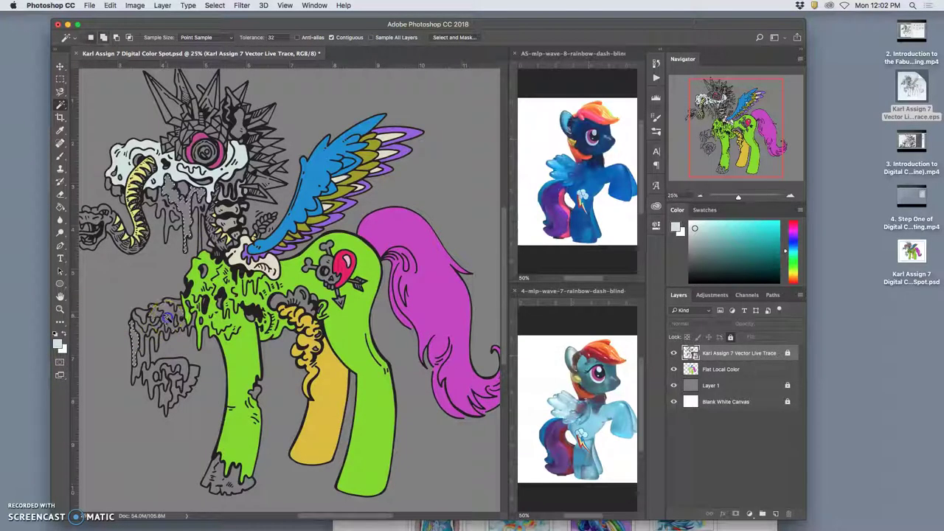
shift+click(170, 364)
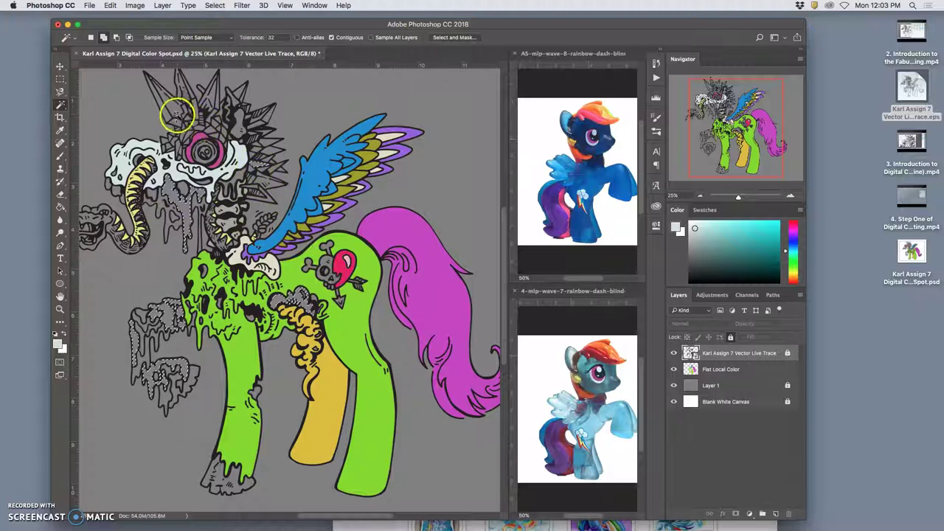
shift+click(195, 113)
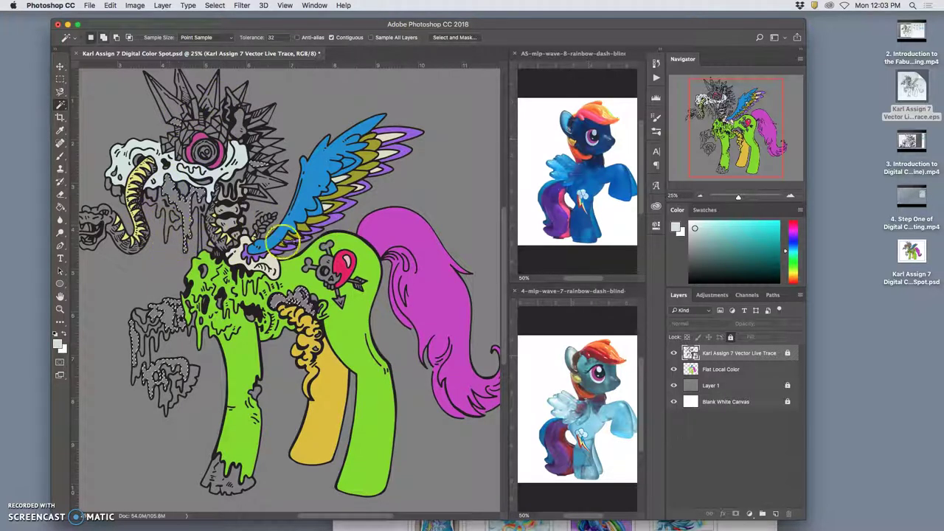
click(61, 207)
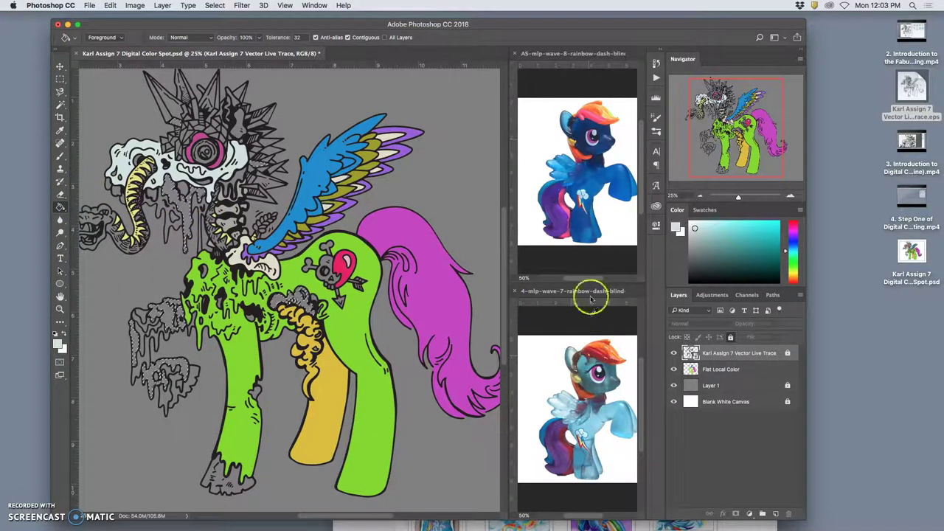
alt+click(594, 109)
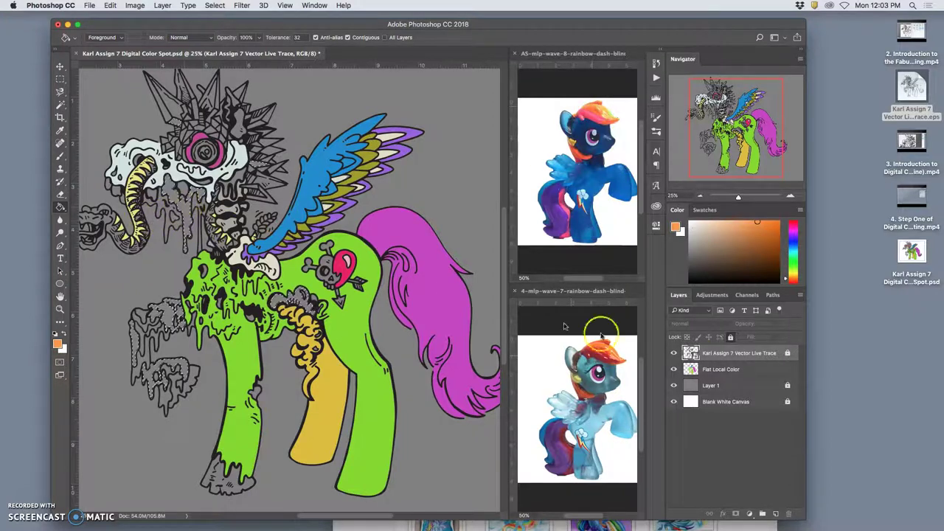
click(710, 369)
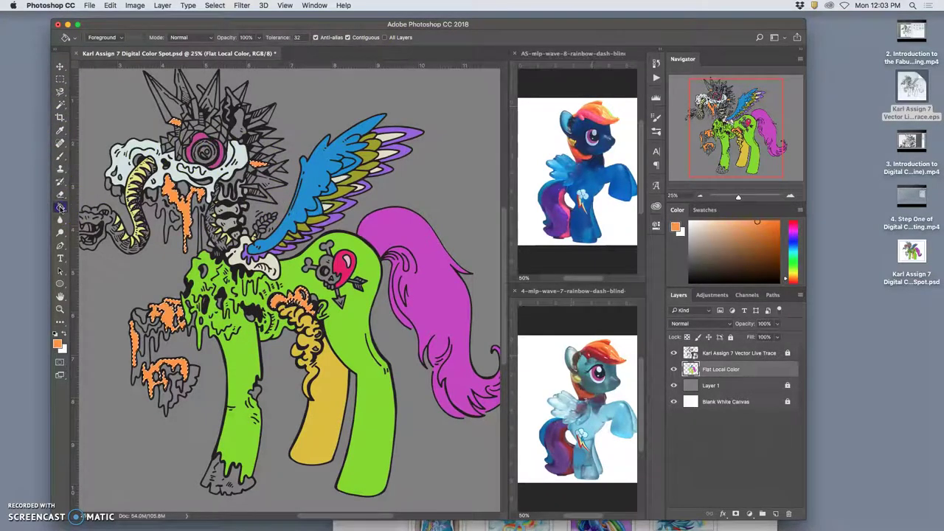
- Select the remaining drips and facets from the line art and fill them on Flat Local Color with the wave-7 tail's dark red and a lighter red
click(697, 352)
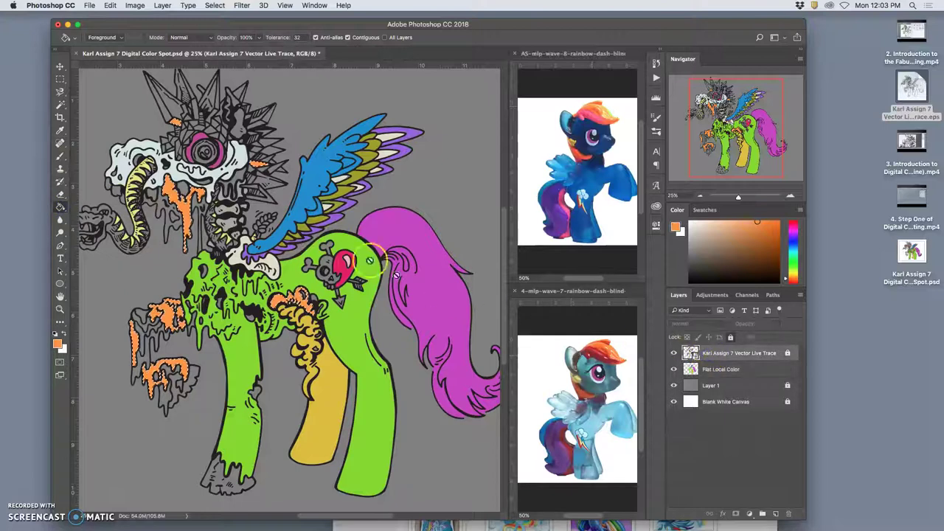
click(62, 105)
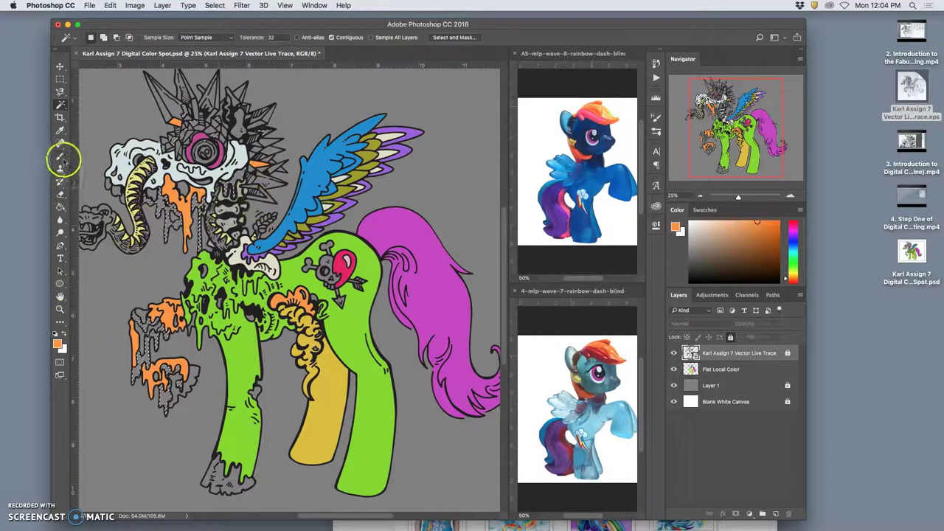
click(59, 209)
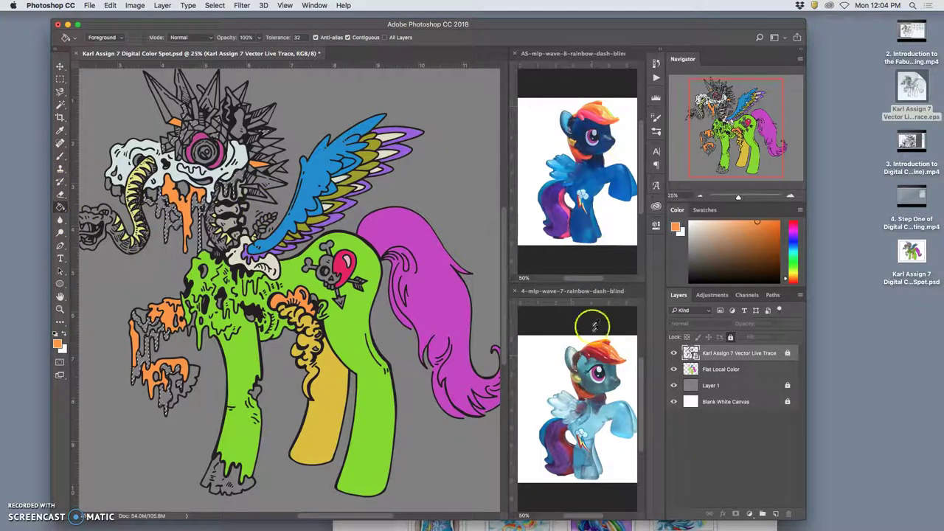
alt+click(582, 155)
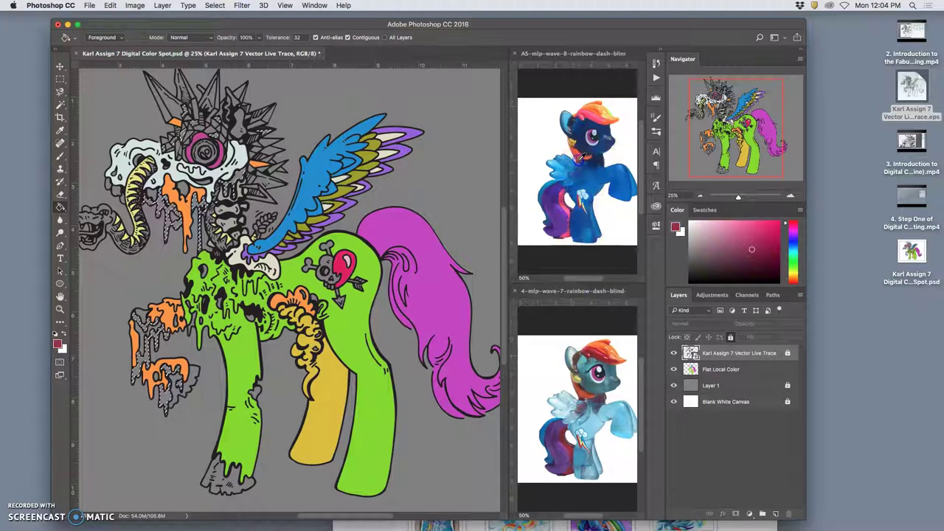
alt+click(588, 387)
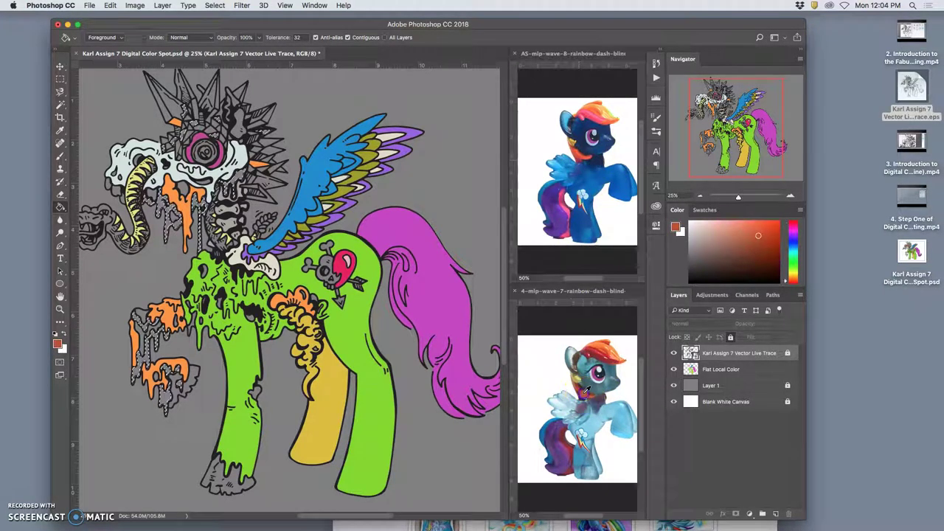
alt+click(570, 445)
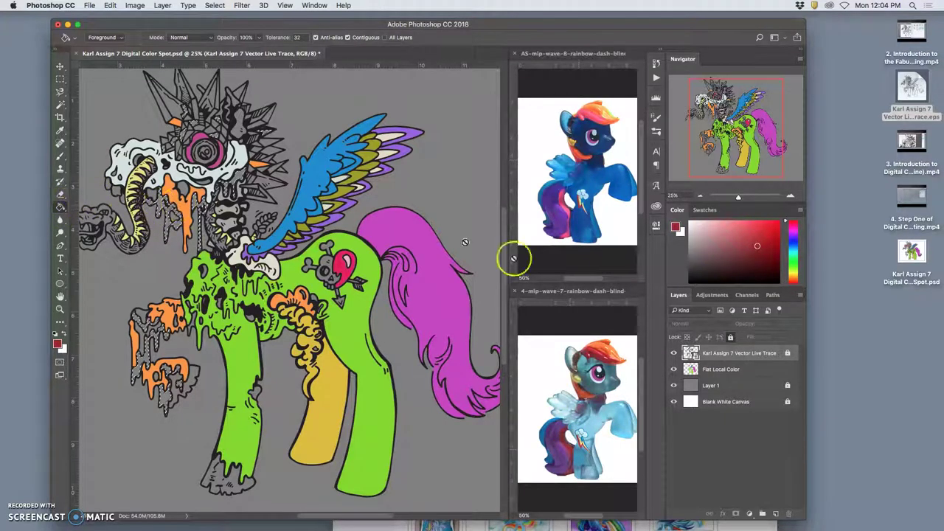
click(721, 369)
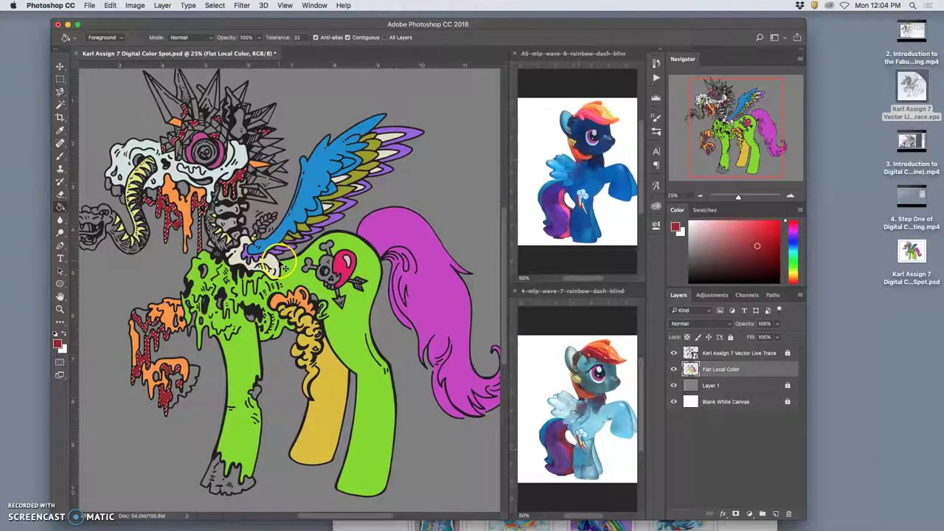
click(743, 242)
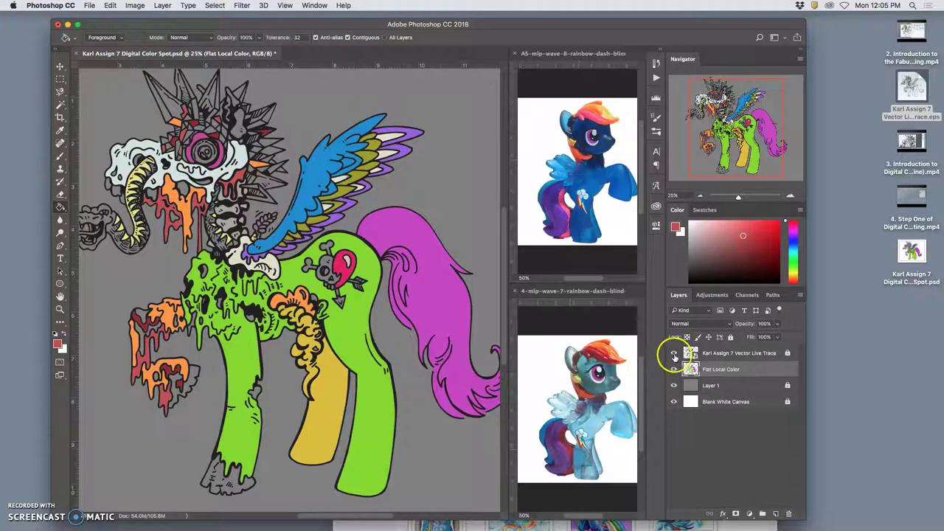
- Hide the line art, recolour the creature's tail with orange-red sampled from the wave-8 toy's neck hair, and show the line art again
click(674, 353)
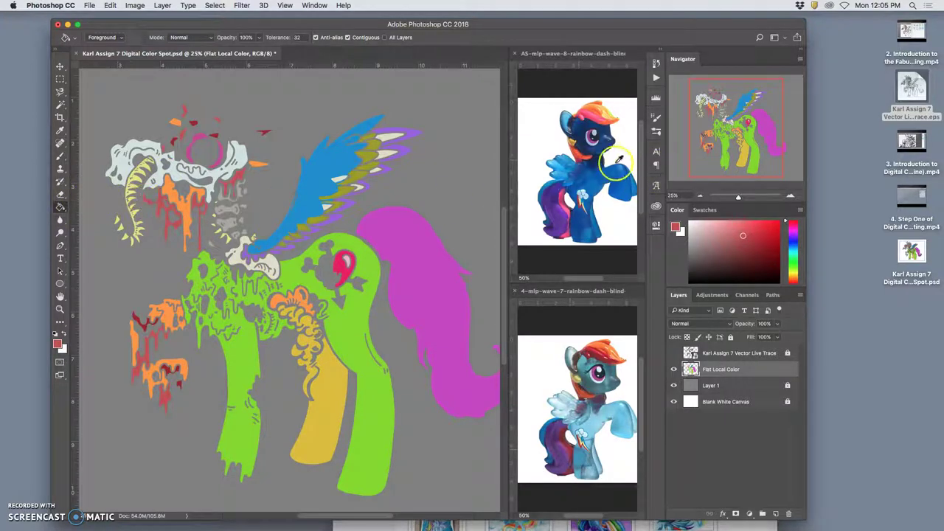
alt+click(580, 154)
click(414, 251)
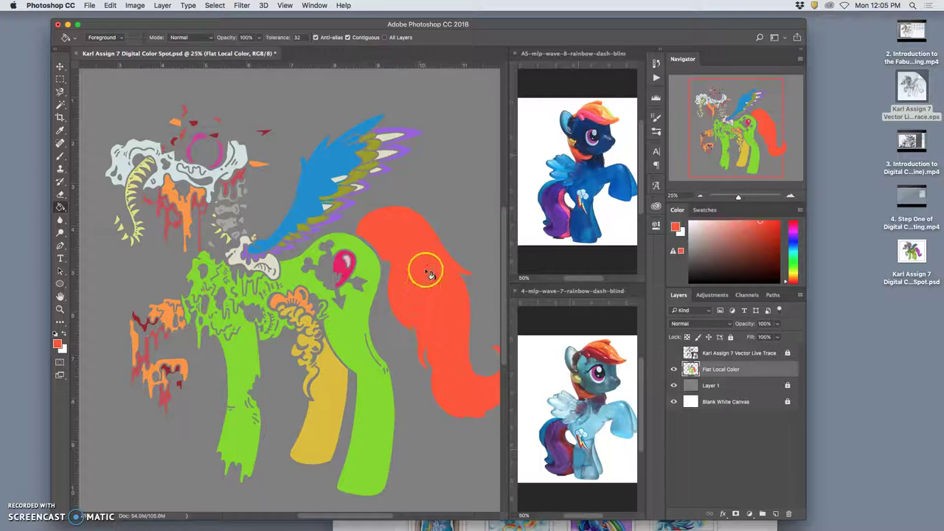
key(super+z)
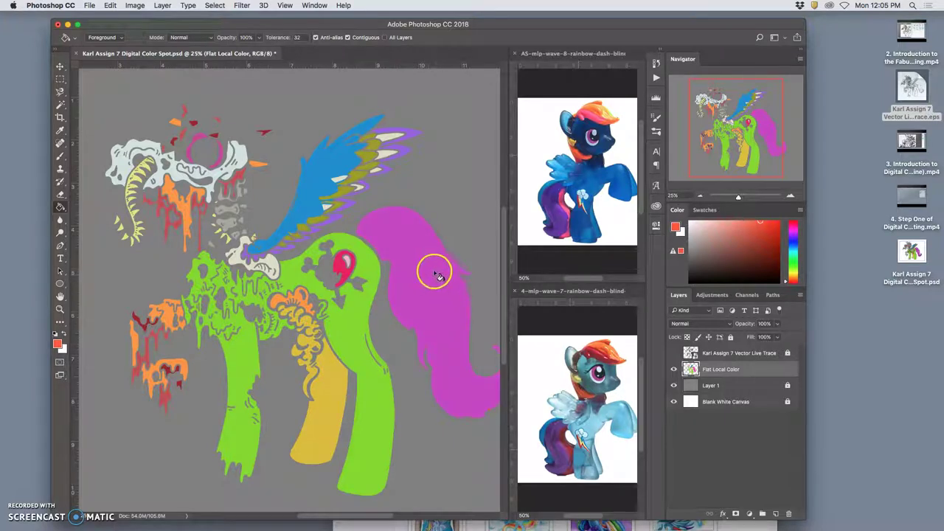
click(426, 276)
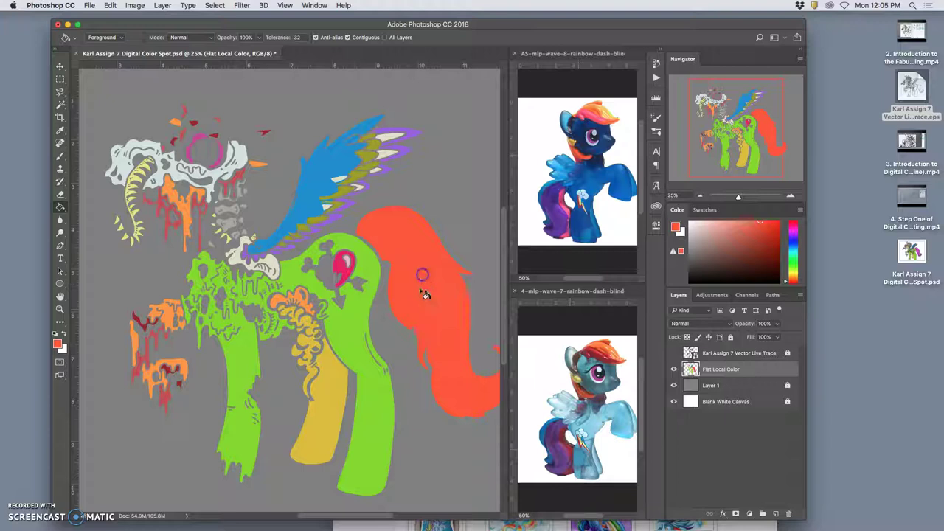
click(674, 354)
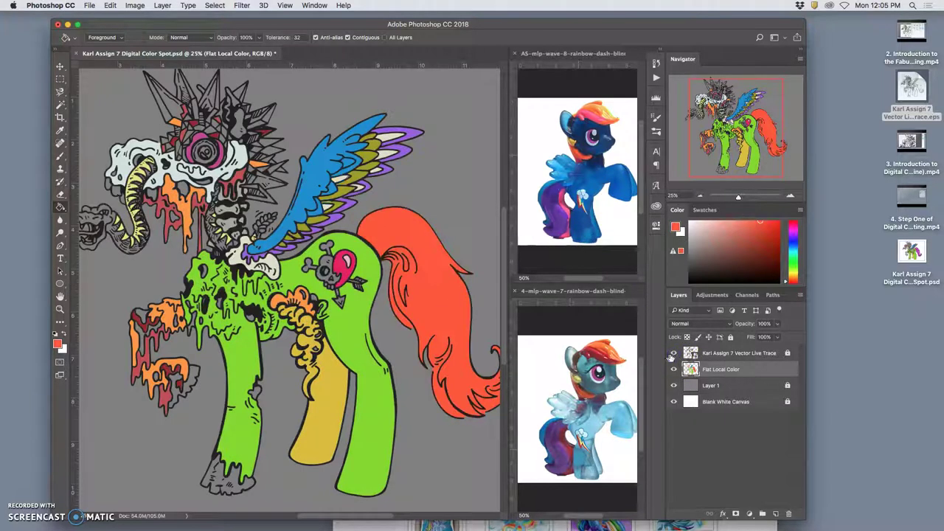
- Try the creature's tail in raspberry sampled from the wave-8 toy's tail and in pale yellow-green sampled beside the wave-7 toy's ear
alt+click(567, 205)
click(436, 278)
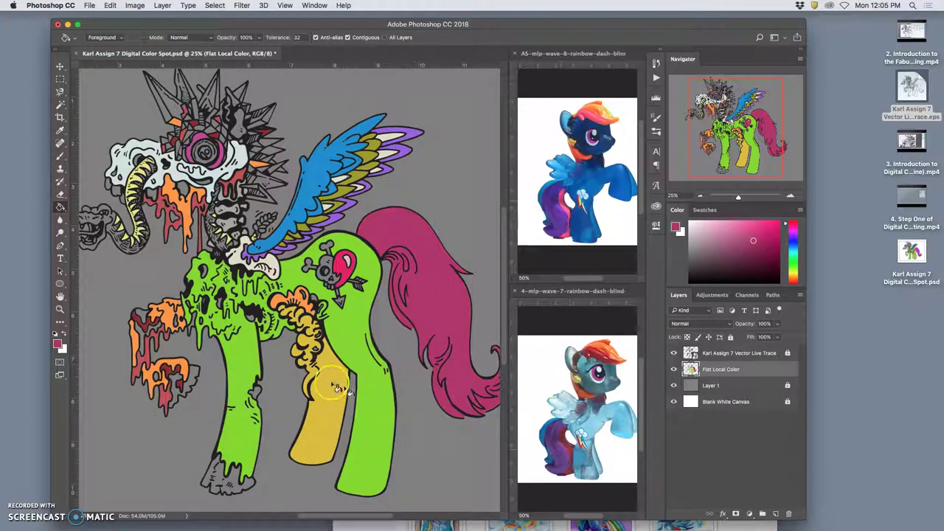
alt+click(581, 375)
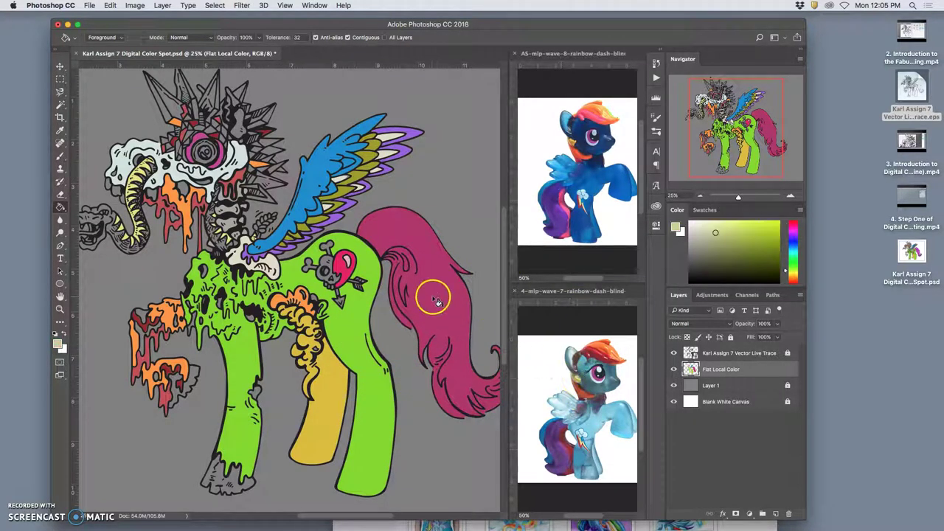
click(434, 301)
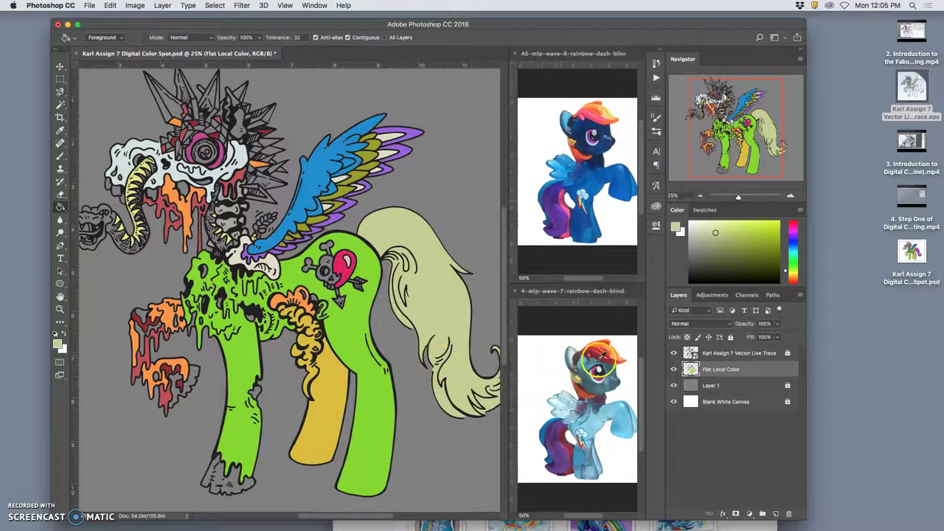
- Fill the creature's tail on Flat Local Color with the very pale blue sampled from the wave-7 toy's ear
alt+click(573, 355)
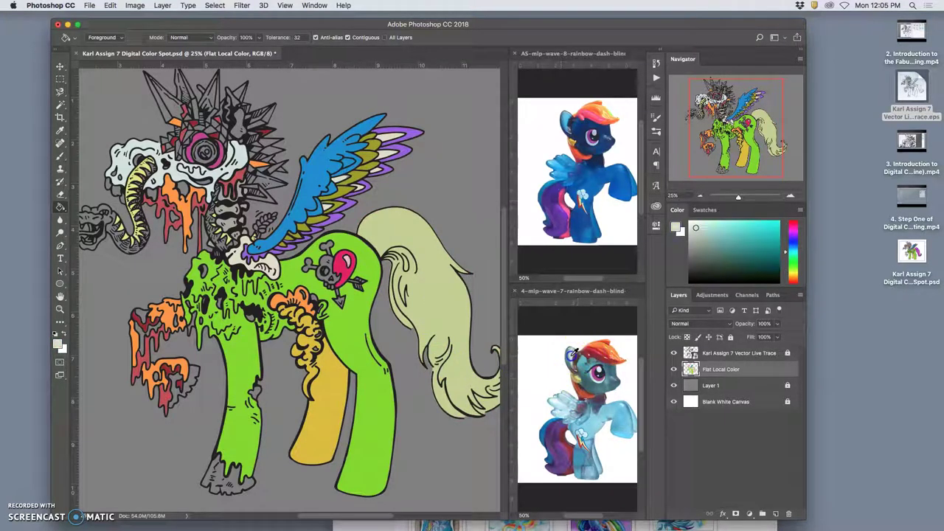
click(450, 306)
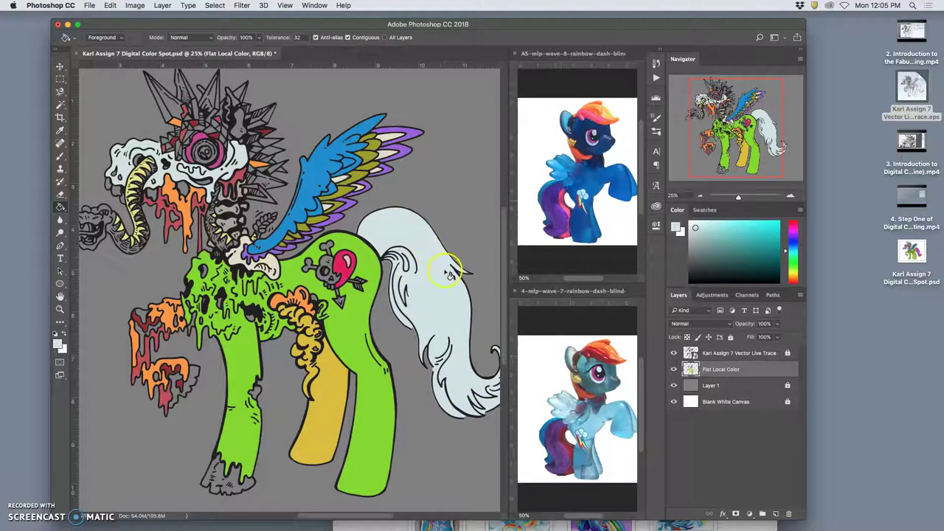